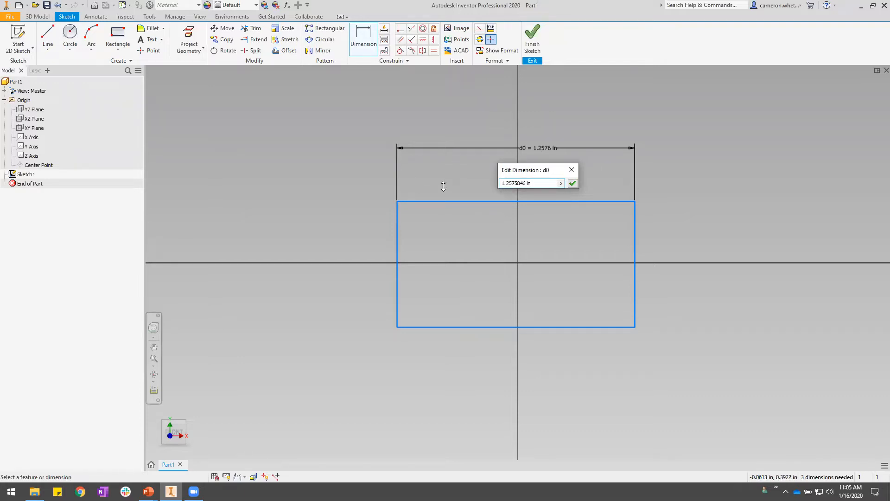
Set the rectangle's horizontal width dimension to the formula 2*(6+3) and finish the sketch
{"action": "left_click_drag", "start_coordinate": [538, 184], "coordinate": [421, 195]}
{"action": "left_click", "coordinate": [533, 184]}
{"action": "mouse_move", "coordinate": [532, 183]}
{"action": "left_mouse_down"}
{"action": "mouse_move", "coordinate": [515, 183]}
{"action": "mouse_move", "coordinate": [532, 183]}
{"action": "left_mouse_up"}
{"action": "left_click_drag", "start_coordinate": [532, 182], "coordinate": [484, 189]}
{"action": "type", "text": "2*(6+3)"}
{"action": "left_click_drag", "start_coordinate": [527, 182], "coordinate": [493, 182]}
{"action": "left_click", "coordinate": [526, 183]}
{"action": "left_click", "coordinate": [572, 183]}
{"action": "scroll", "coordinate": [455, 290], "scroll_direction": "down", "scroll_amount": 5}
{"action": "left_click", "coordinate": [532, 52]}
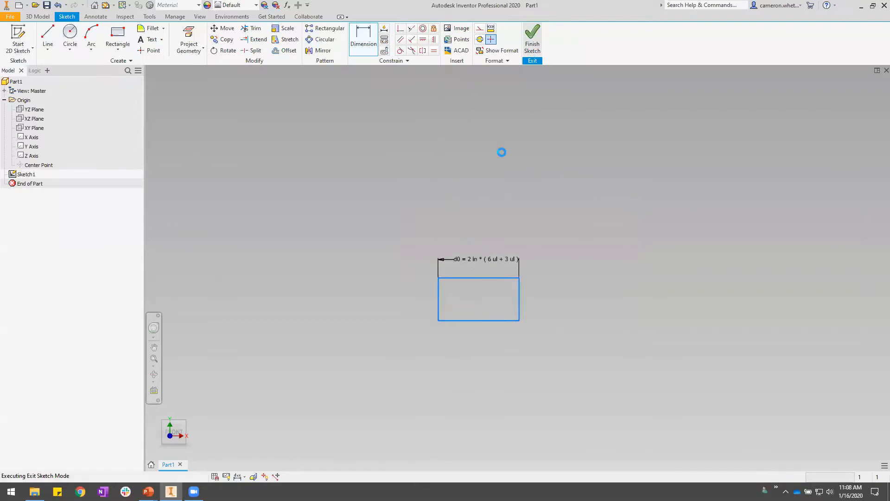
Extrude the rectangle profile in the default direction with the distance formula 5/2+7
{"action": "key", "text": "e"}
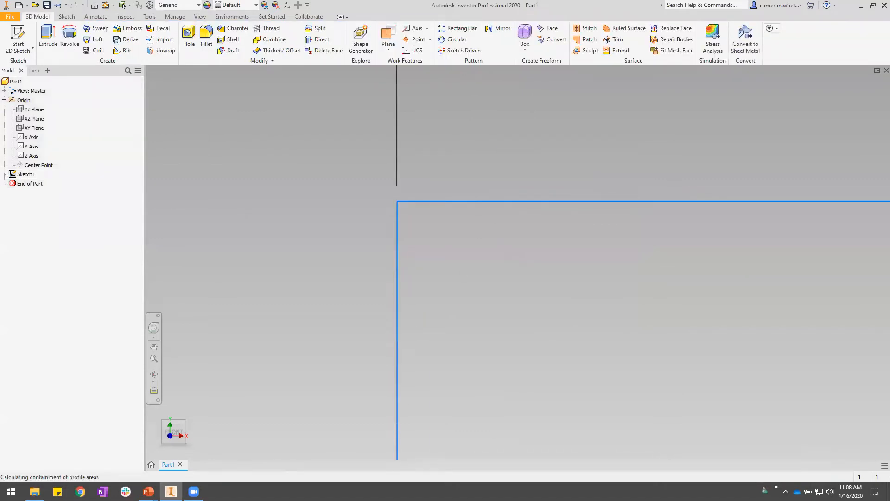
{"action": "left_click", "coordinate": [187, 453]}
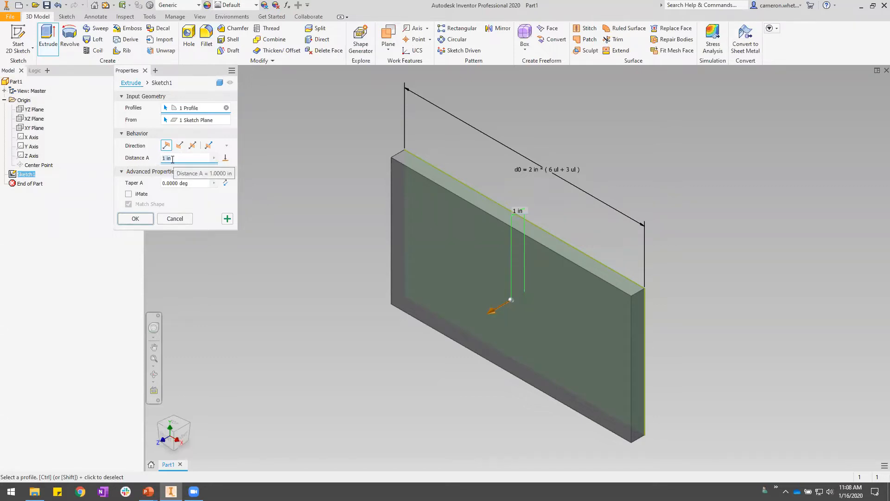
{"action": "type", "text": "5/2+7"}
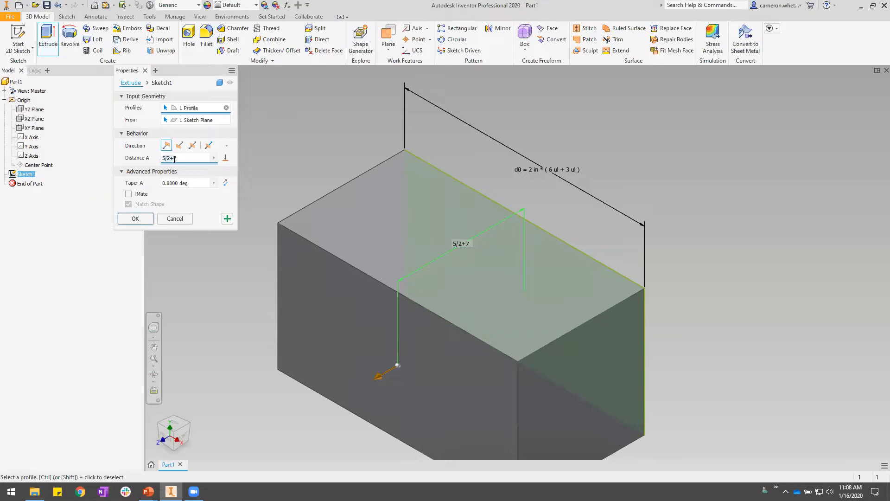
{"action": "left_click", "coordinate": [135, 219]}
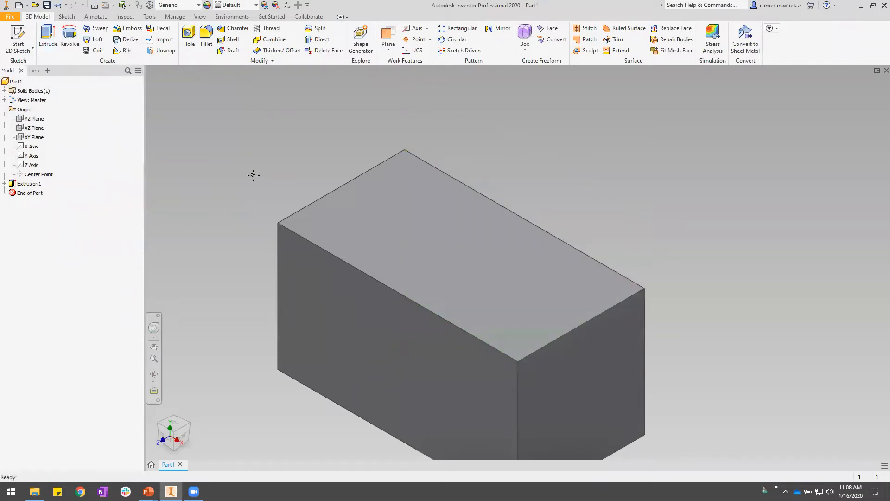
{"action": "middle_click_drag", "start_coordinate": [253, 175], "coordinate": [275, 152]}
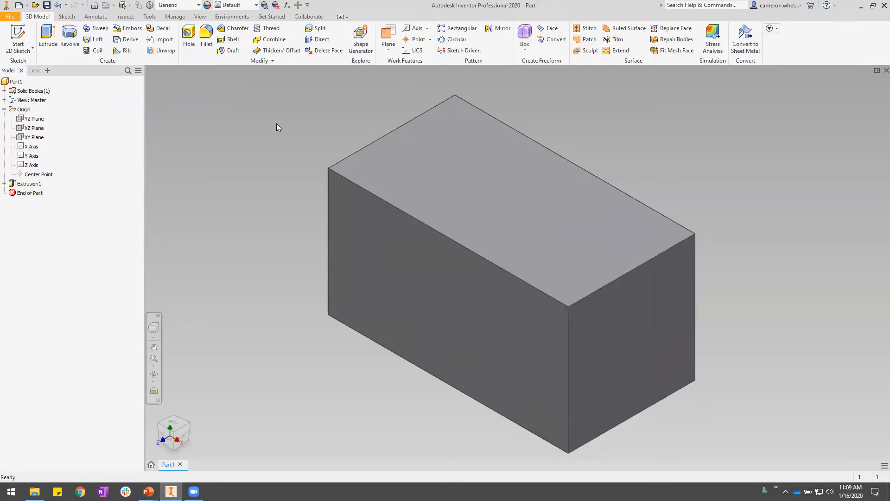
Add a numeric user parameter named a1 to the part's parameters and set its unit to deg
{"action": "left_click", "coordinate": [287, 6]}
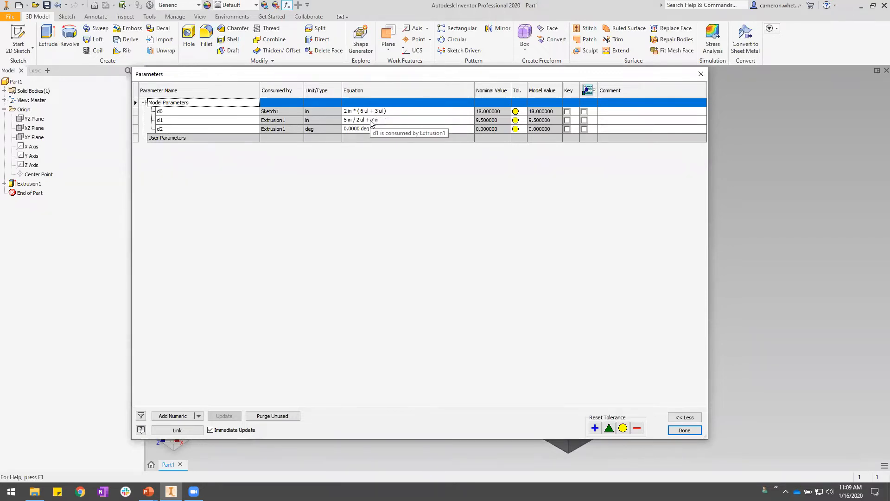
{"action": "left_click", "coordinate": [184, 415]}
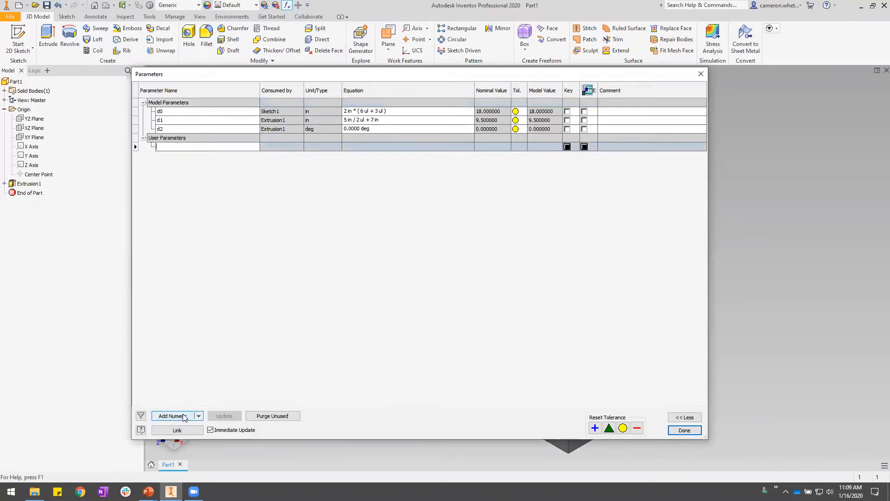
{"action": "type", "text": "a1"}
{"action": "key", "text": "Return"}
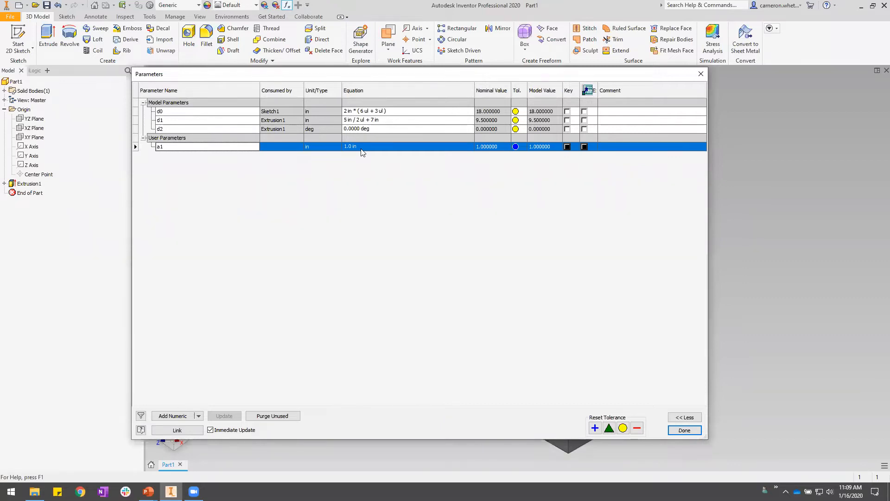
{"action": "left_click", "coordinate": [330, 147]}
{"action": "type", "text": "deg"}
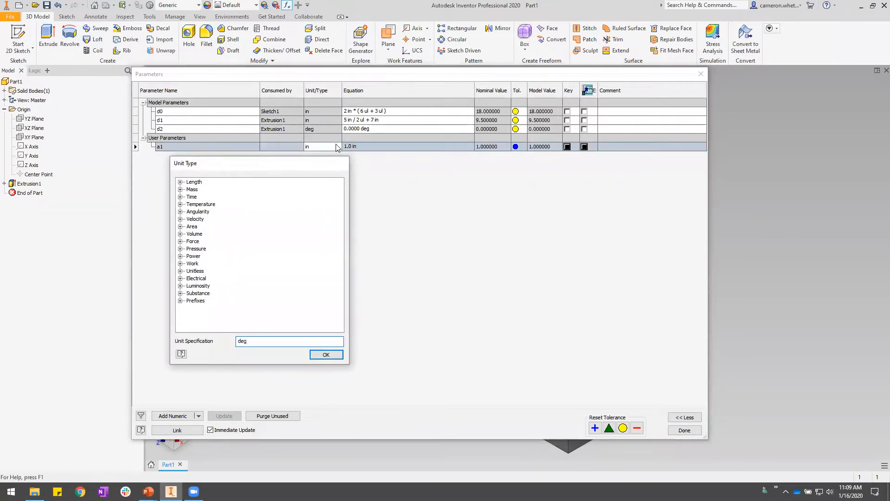
{"action": "key", "text": "Return"}
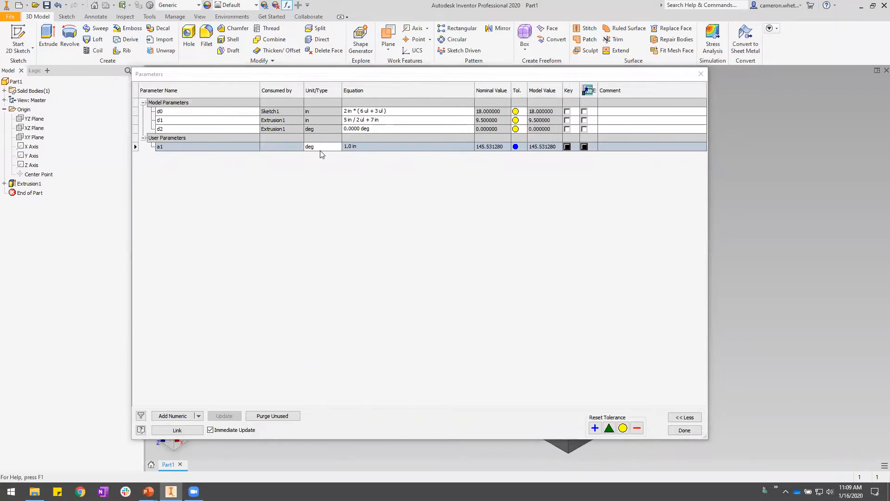
Set the equation of user parameter a1 to PI rad / 5 + 25 deg*(PI rad/180deg)
{"action": "left_click", "coordinate": [367, 146]}
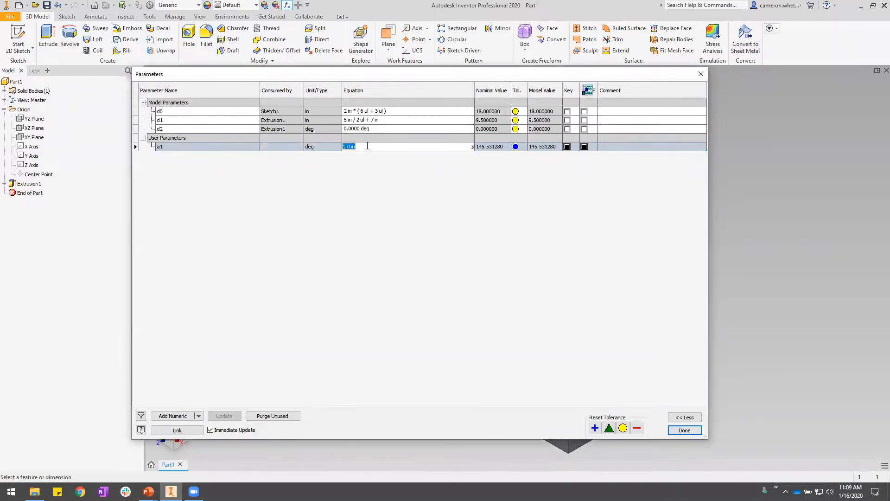
{"action": "type", "text": "PI rad / 5 + 25 deg*(PI"}
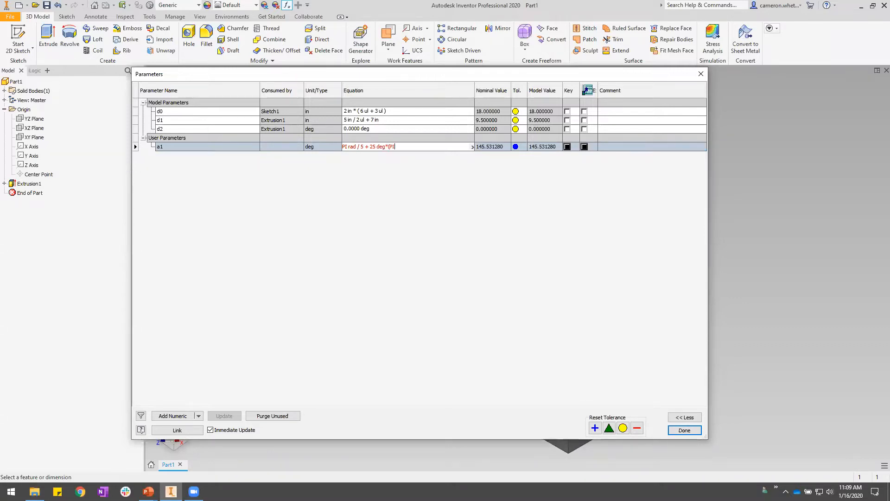
{"action": "type", "text": " rad/180deg)"}
{"action": "key", "text": "Return"}
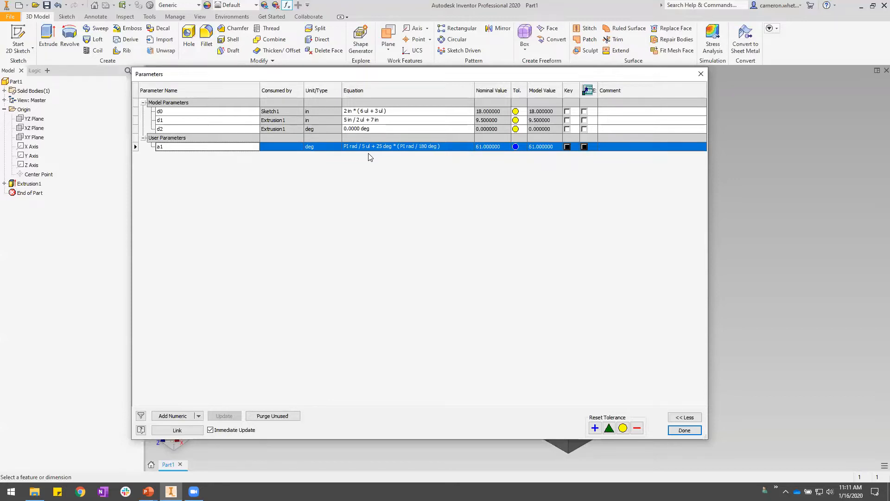
Switch to the PowerPoint slide show and advance to the Algebraic Operators slide
{"action": "key", "text": "alt+Tab"}
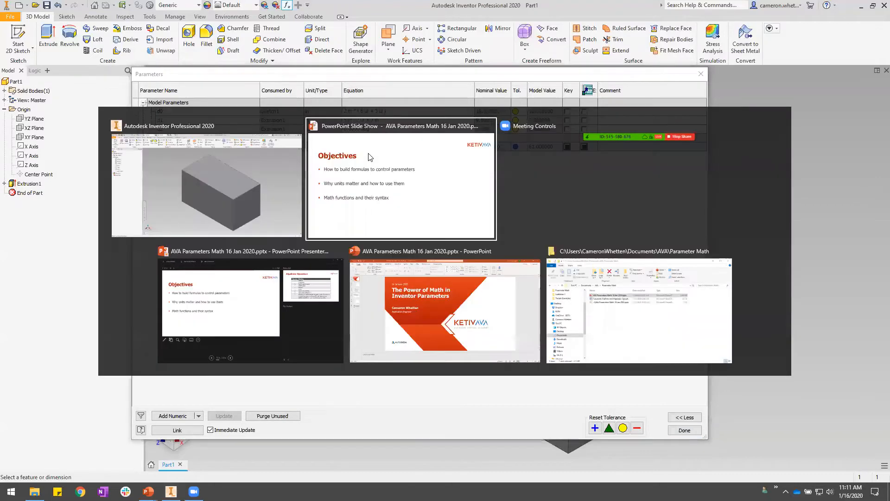
{"action": "key", "text": "Right"}
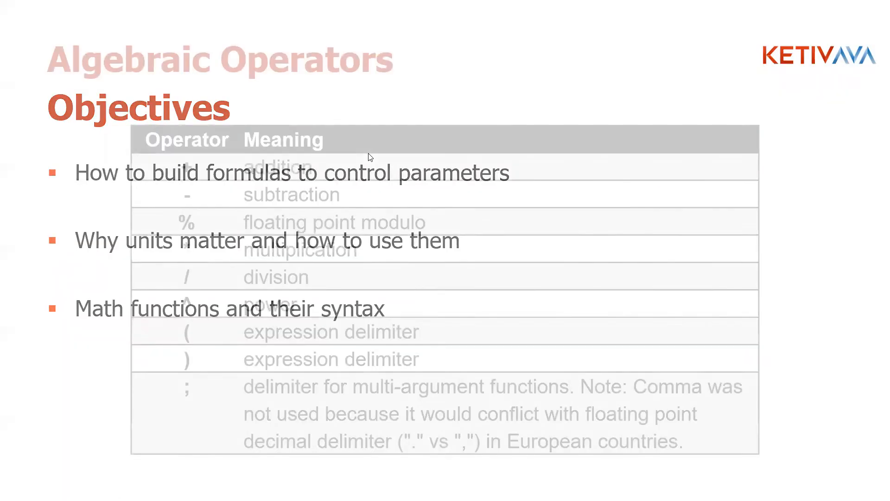
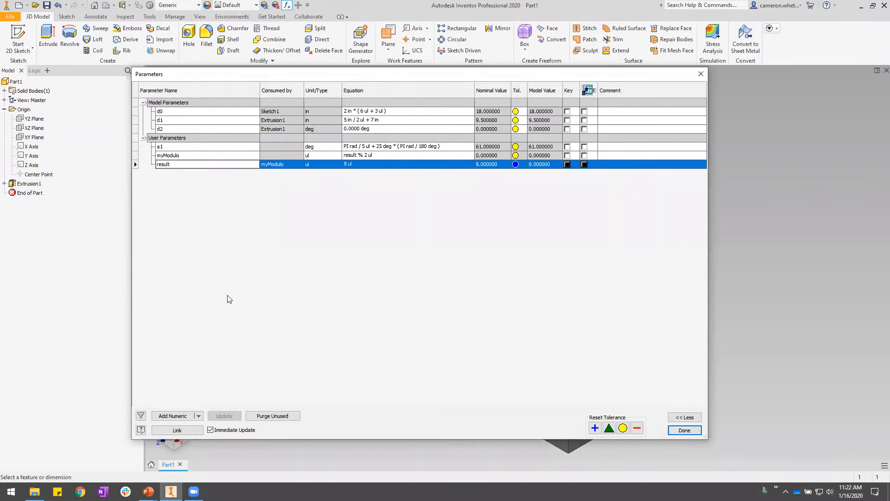
Open the unit types for the result parameter and examine the Length, Time, Volume and Prefixes categories
{"action": "left_click_drag", "start_coordinate": [195, 75], "coordinate": [196, 74]}
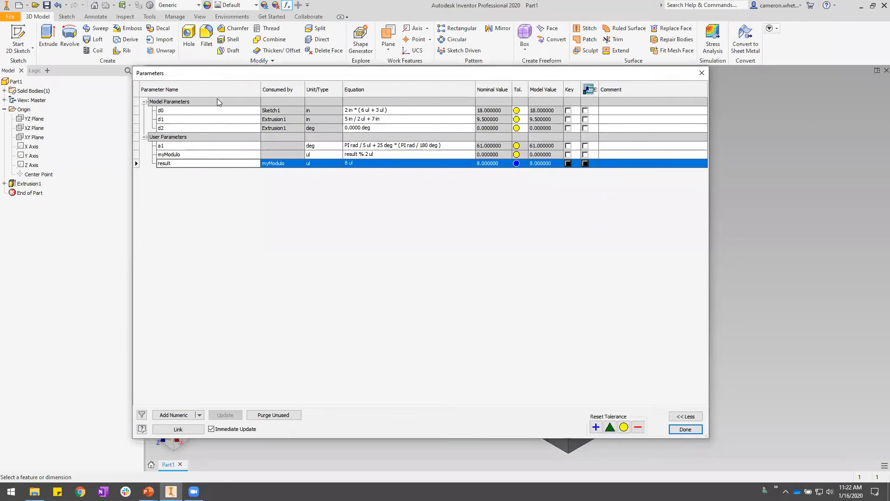
{"action": "left_click", "coordinate": [326, 163]}
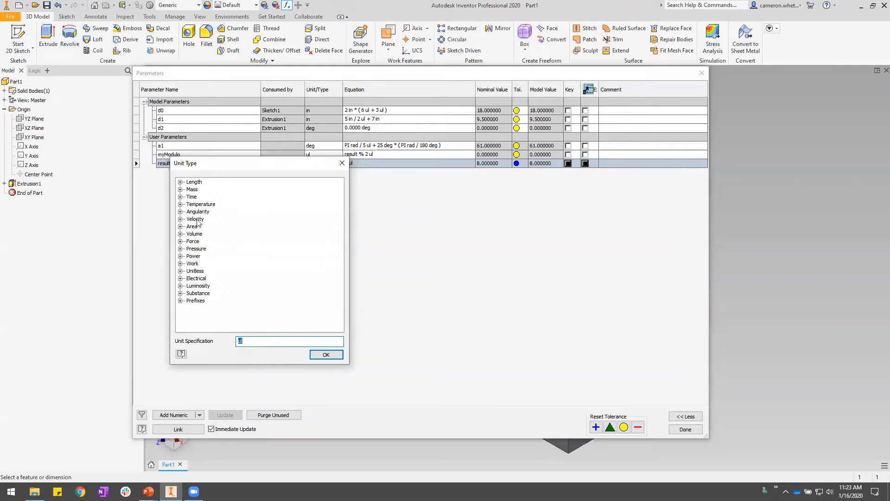
{"action": "left_click", "coordinate": [180, 182]}
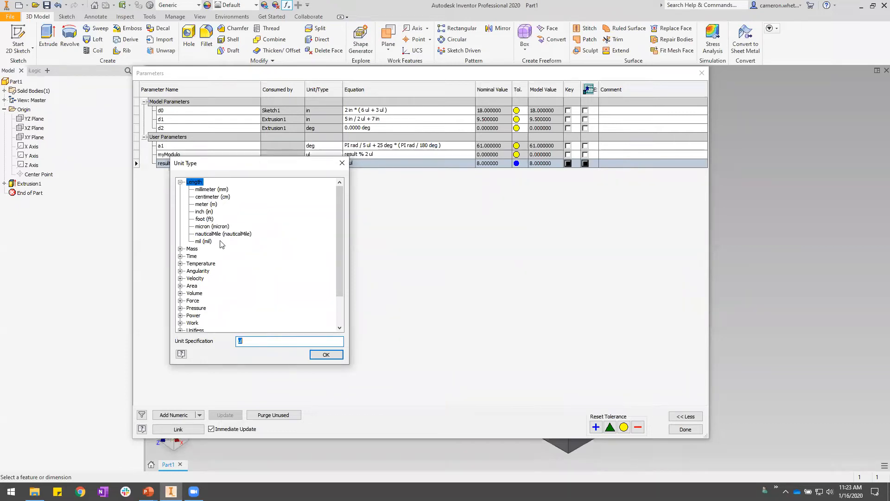
{"action": "left_click", "coordinate": [179, 256]}
{"action": "scroll", "coordinate": [203, 294], "scroll_direction": "down", "scroll_amount": 3}
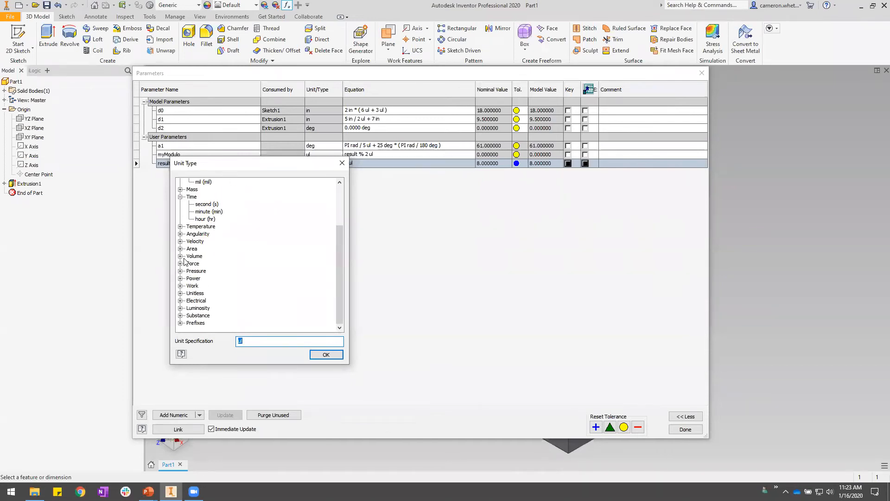
{"action": "left_click", "coordinate": [180, 256]}
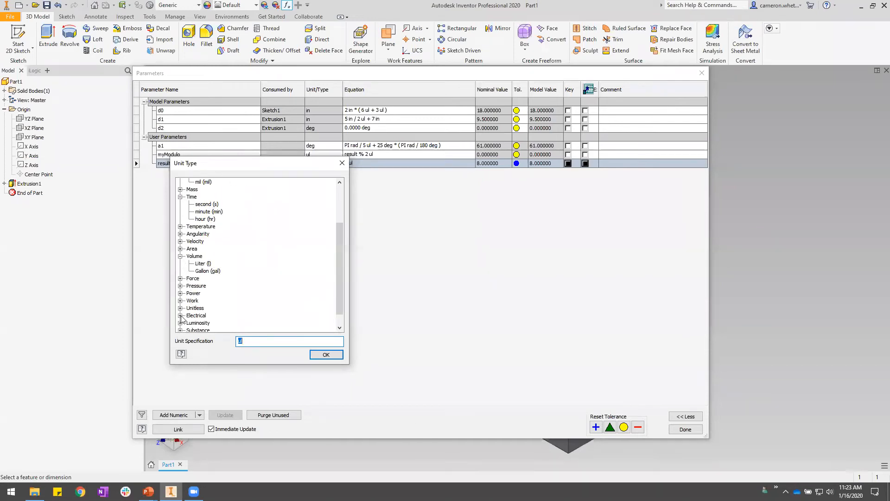
{"action": "scroll", "coordinate": [182, 317], "scroll_direction": "down", "scroll_amount": 1}
{"action": "scroll", "coordinate": [196, 306], "scroll_direction": "up", "scroll_amount": 3}
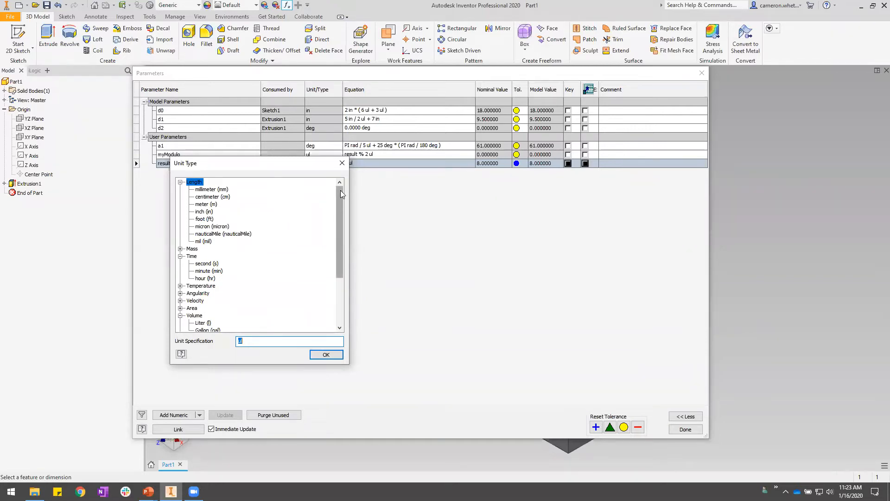
{"action": "left_click_drag", "start_coordinate": [340, 194], "coordinate": [268, 301]}
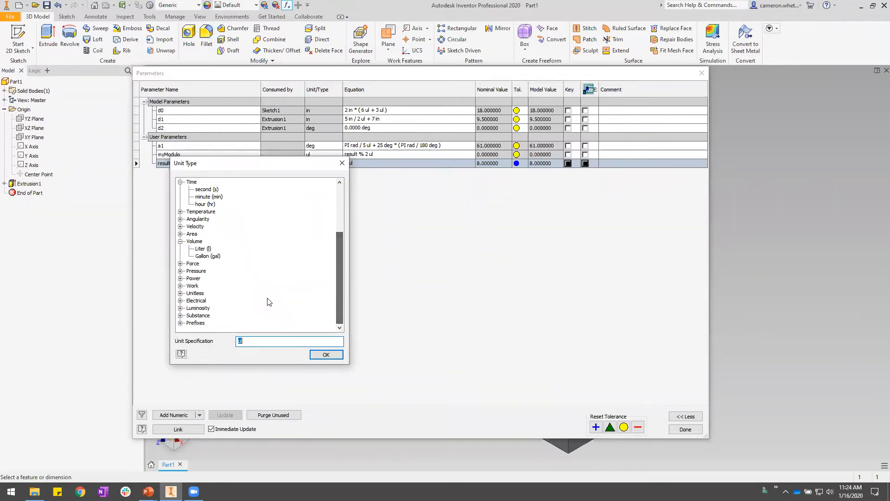
{"action": "left_click", "coordinate": [181, 323]}
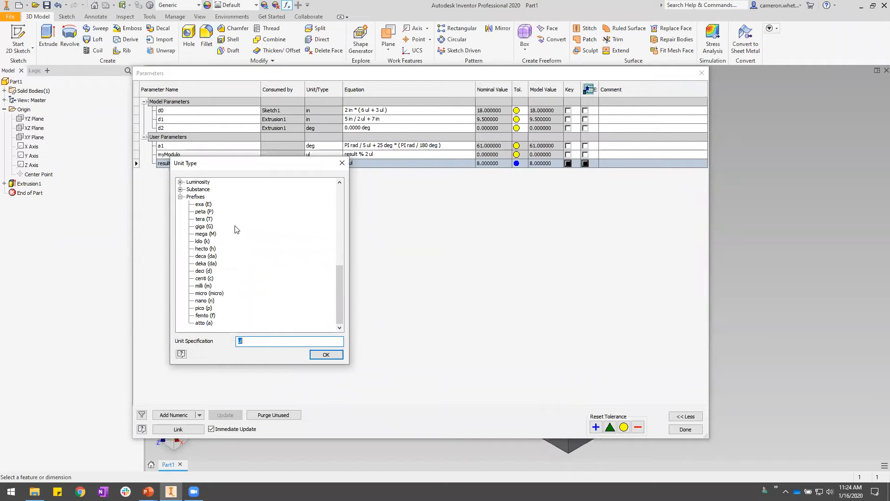
Set the result parameter's unit to nm by combining the nano prefix with the meter unit
{"action": "left_click", "coordinate": [202, 301]}
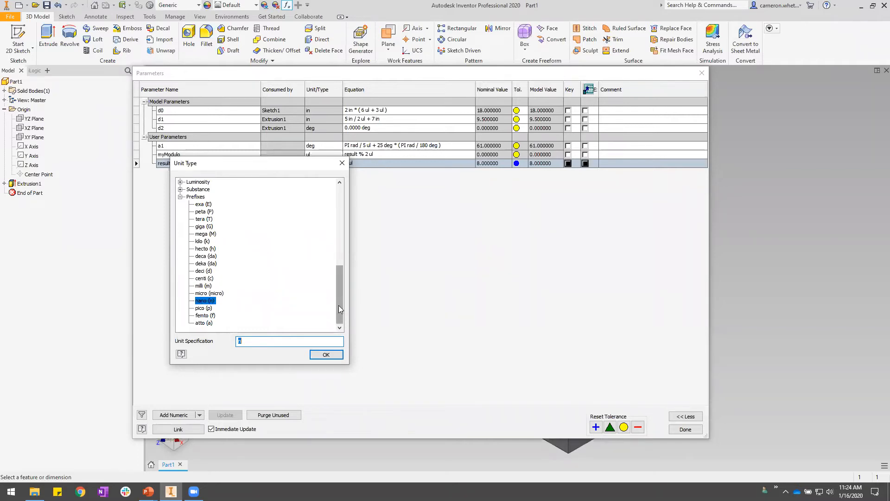
{"action": "left_click_drag", "start_coordinate": [338, 305], "coordinate": [336, 226]}
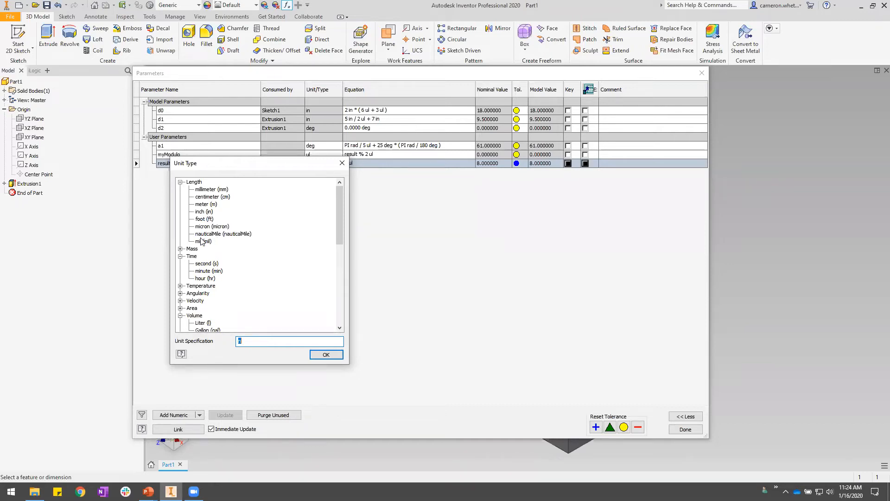
{"action": "left_click_drag", "start_coordinate": [338, 197], "coordinate": [343, 280]}
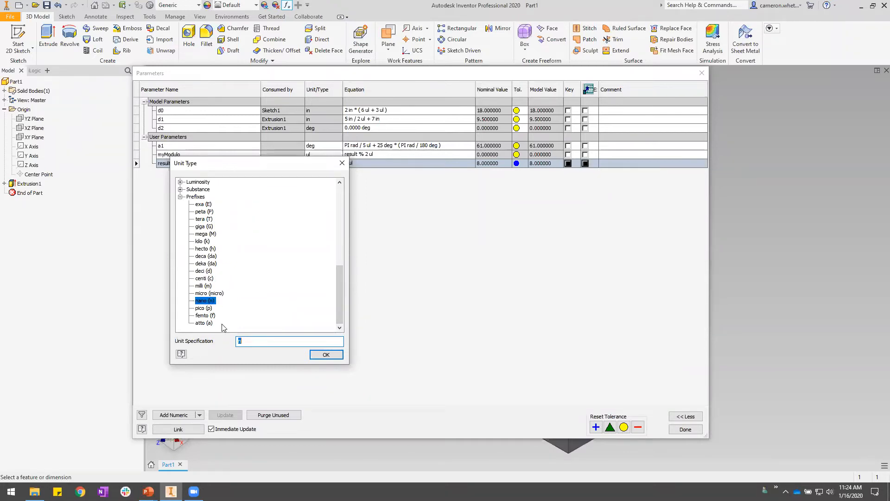
{"action": "left_click_drag", "start_coordinate": [338, 305], "coordinate": [337, 218]}
{"action": "left_click", "coordinate": [206, 204]}
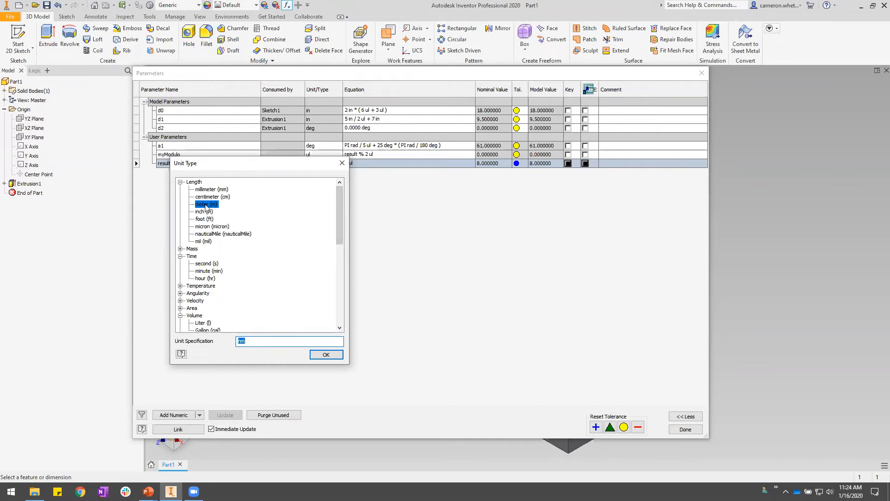
{"action": "left_click_drag", "start_coordinate": [262, 345], "coordinate": [202, 344]}
{"action": "type", "text": "nm"}
{"action": "left_click", "coordinate": [335, 354]}
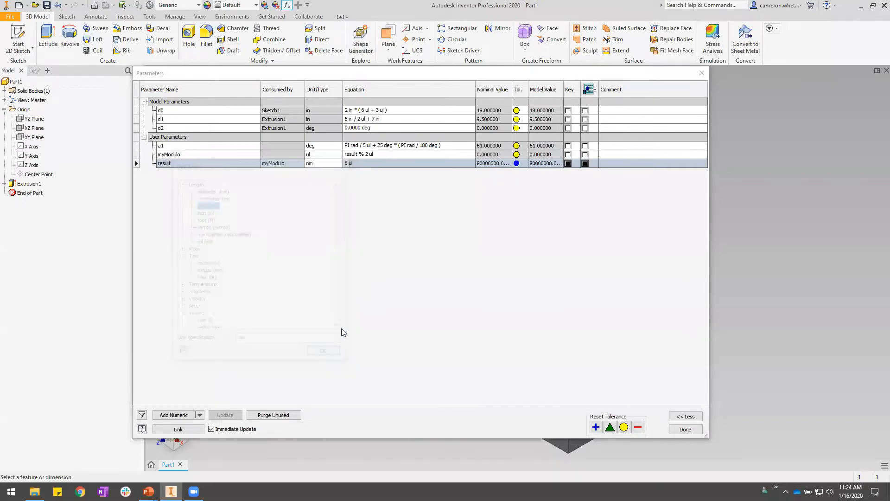
Reopen the unit types for the result parameter and examine the Prefixes and Unitless categories, selecting Unitless (ul)
{"action": "left_click", "coordinate": [318, 164]}
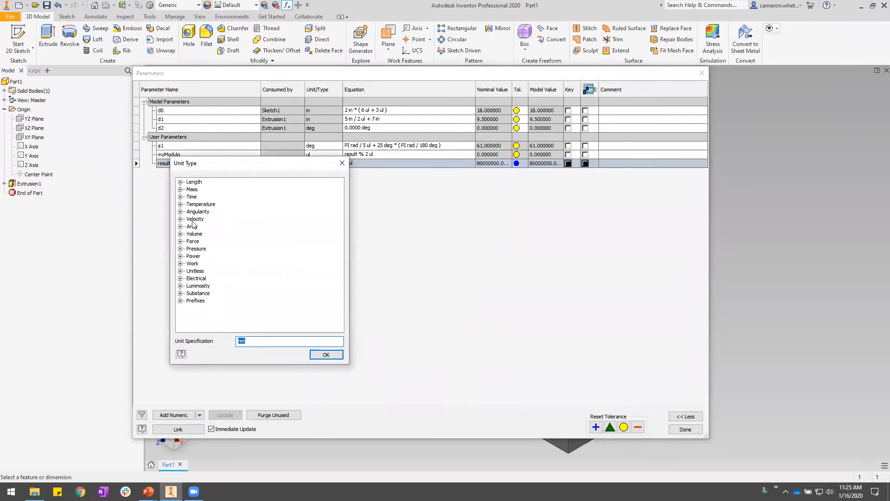
{"action": "left_click", "coordinate": [180, 301]}
{"action": "scroll", "coordinate": [223, 293], "scroll_direction": "up", "scroll_amount": 5}
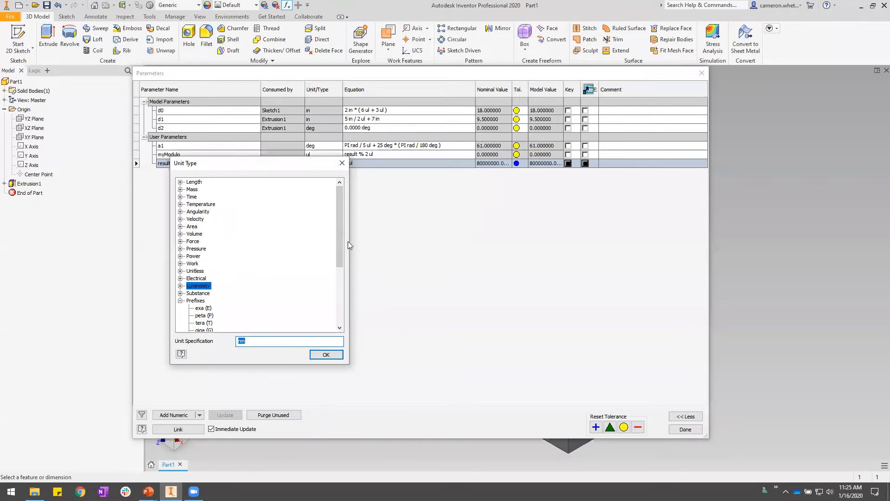
{"action": "left_click", "coordinate": [181, 270]}
{"action": "scroll", "coordinate": [258, 292], "scroll_direction": "down", "scroll_amount": 4}
{"action": "scroll", "coordinate": [245, 309], "scroll_direction": "up", "scroll_amount": 2}
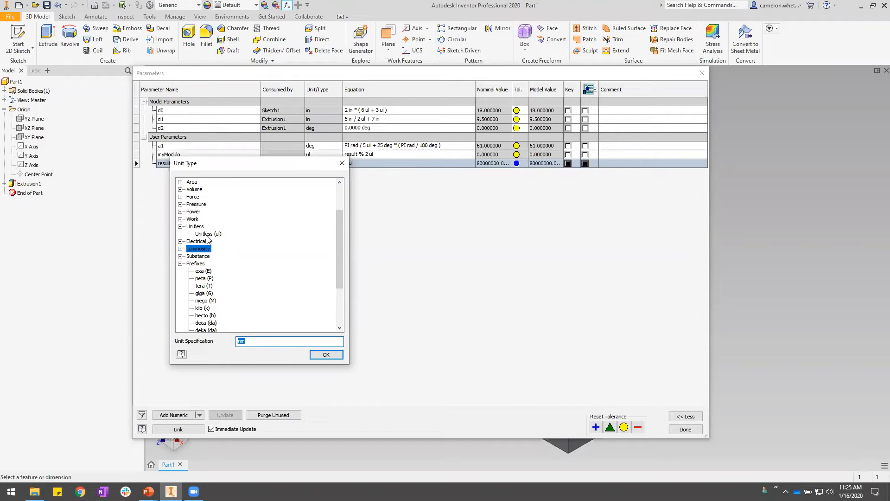
{"action": "left_click", "coordinate": [206, 235]}
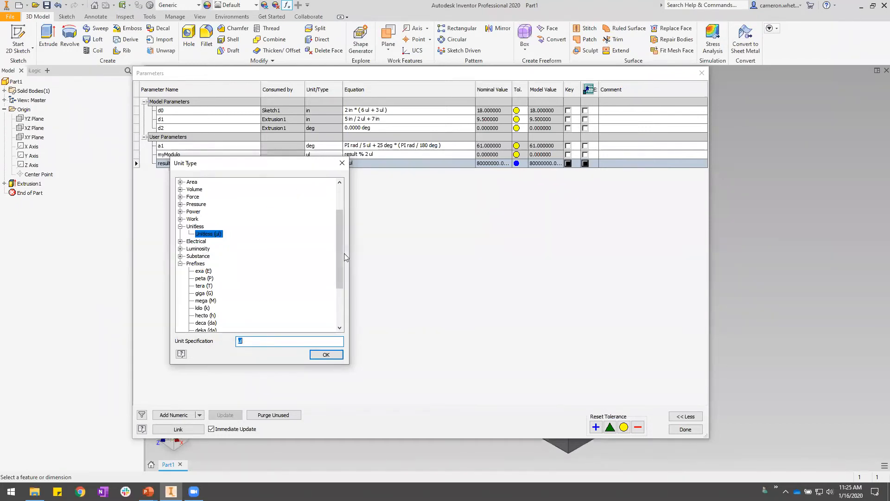
{"action": "left_click_drag", "start_coordinate": [339, 227], "coordinate": [333, 182]}
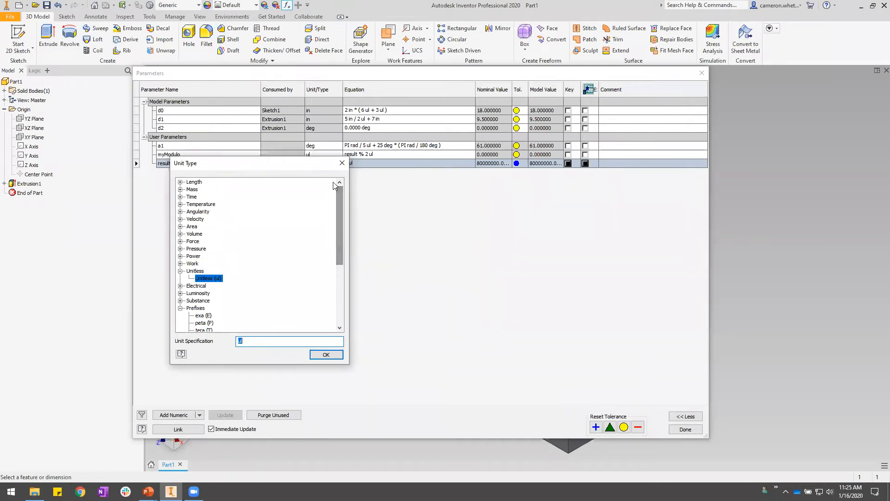
{"action": "left_click", "coordinate": [180, 271]}
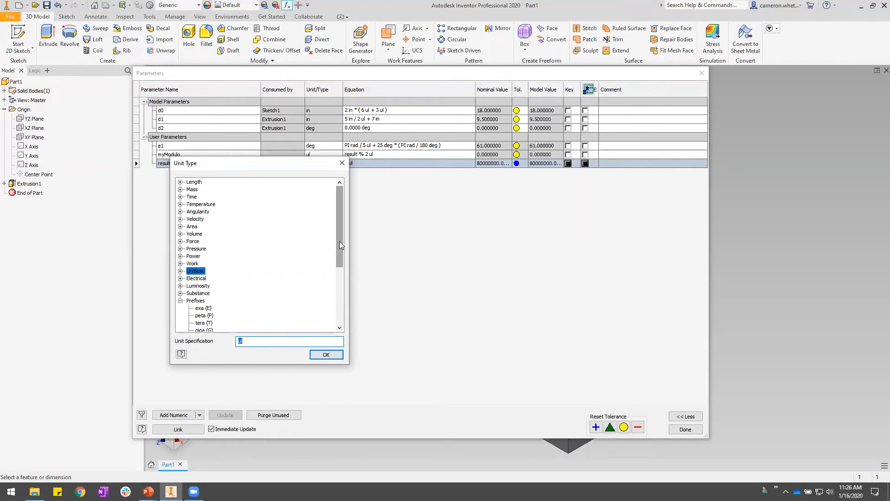
Set the result parameter's unit to ft * lbforce by multiplying the Length unit foot by the Force unit lbforce
{"action": "left_click", "coordinate": [180, 242]}
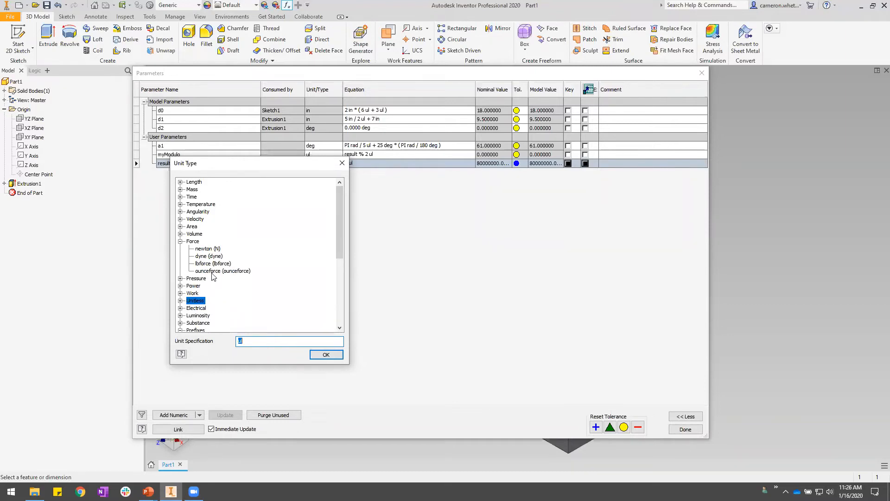
{"action": "left_click", "coordinate": [180, 182]}
{"action": "left_click", "coordinate": [205, 219]}
{"action": "left_click", "coordinate": [247, 342]}
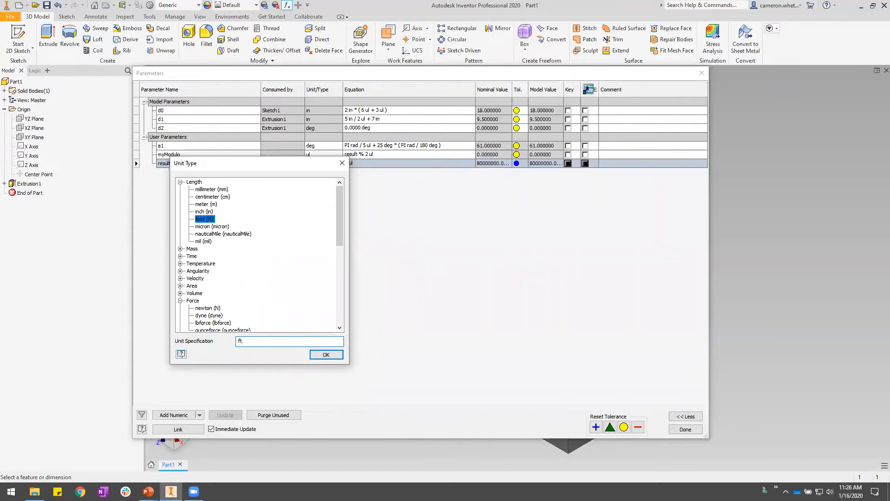
{"action": "scroll", "coordinate": [340, 220], "scroll_direction": "down", "scroll_amount": 4}
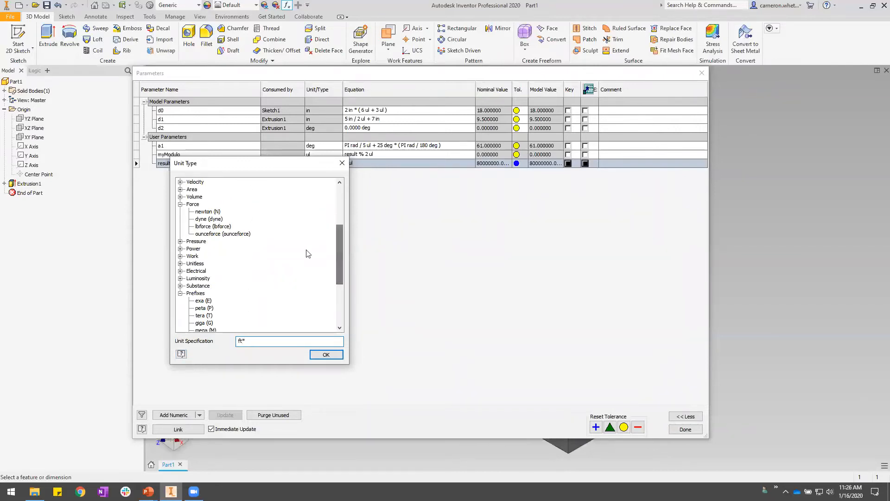
{"action": "left_click", "coordinate": [205, 226]}
{"action": "left_click", "coordinate": [254, 341]}
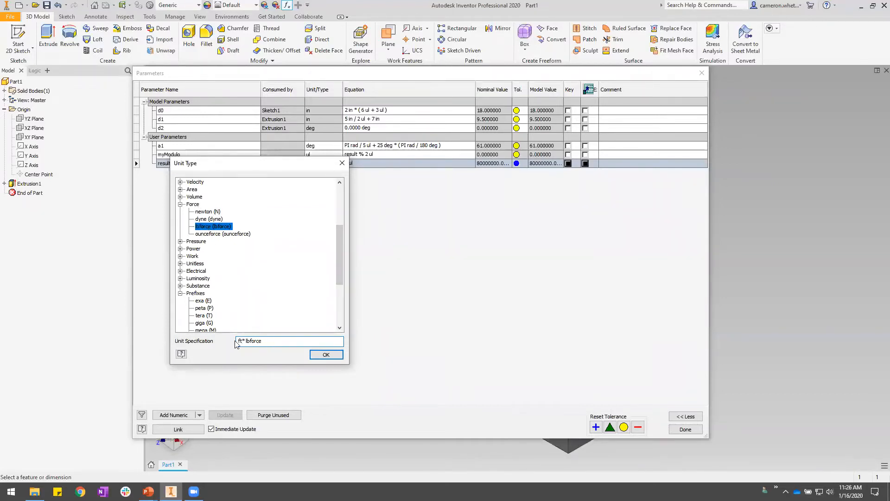
{"action": "left_click", "coordinate": [326, 355]}
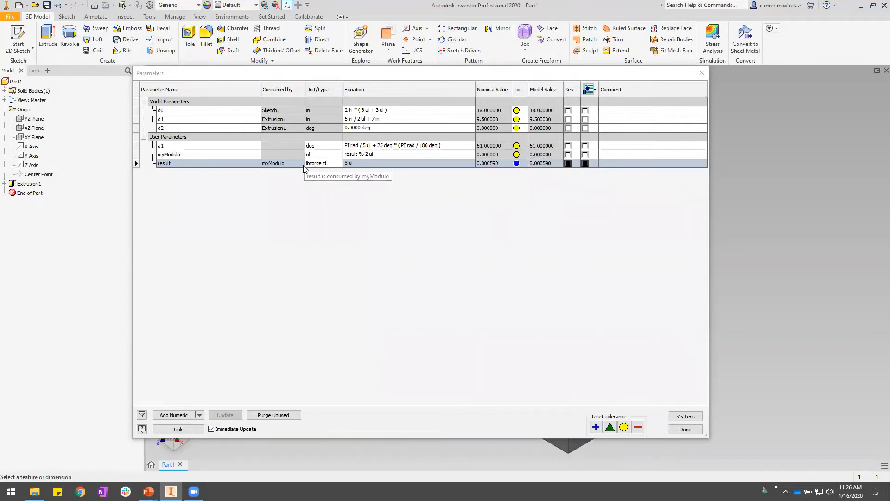
Check the Area unit category for the result parameter and set its unit to m^2
{"action": "left_click", "coordinate": [332, 164]}
{"action": "left_click", "coordinate": [266, 341]}
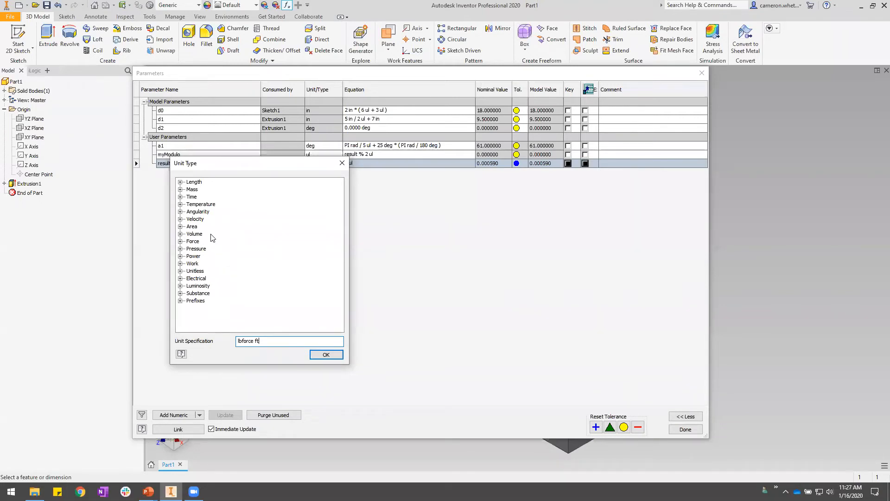
{"action": "left_click", "coordinate": [192, 227]}
{"action": "left_click", "coordinate": [180, 227]}
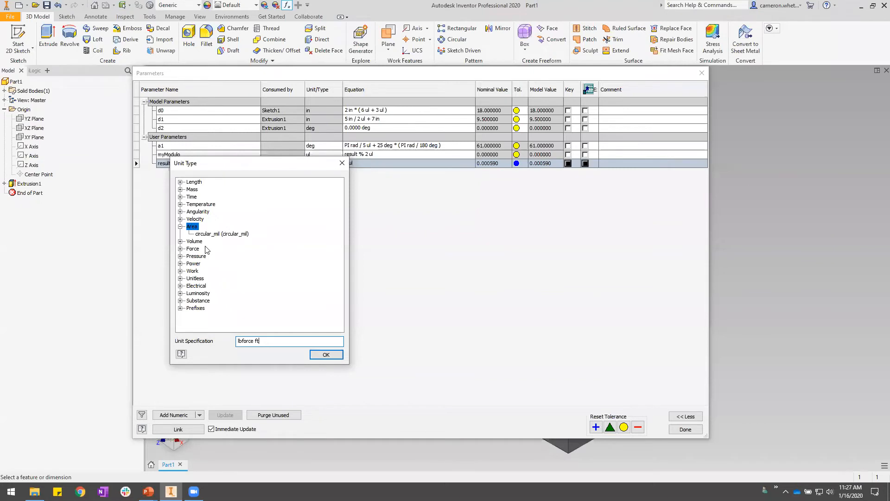
{"action": "key", "text": "ctrl+a"}
{"action": "type", "text": "m"}
{"action": "left_click", "coordinate": [330, 356]}
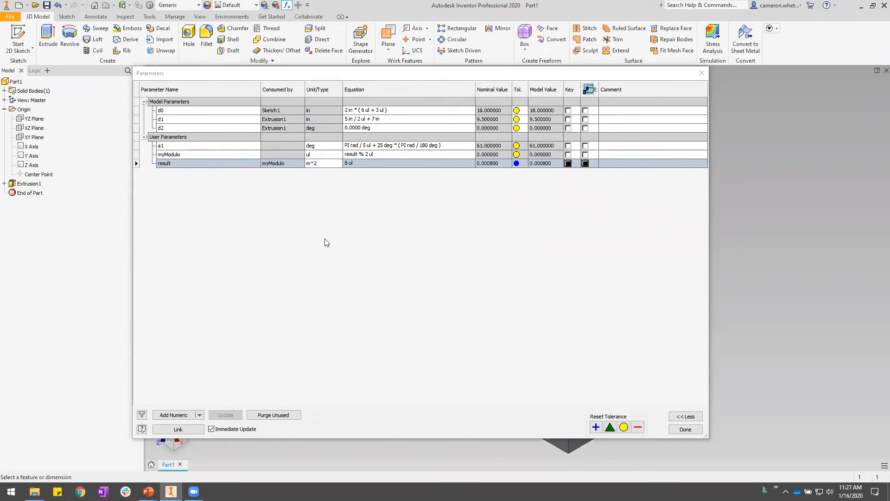
Check the Volume unit category for the result parameter and set its unit to cm^3
{"action": "mouse_move", "coordinate": [320, 167]}
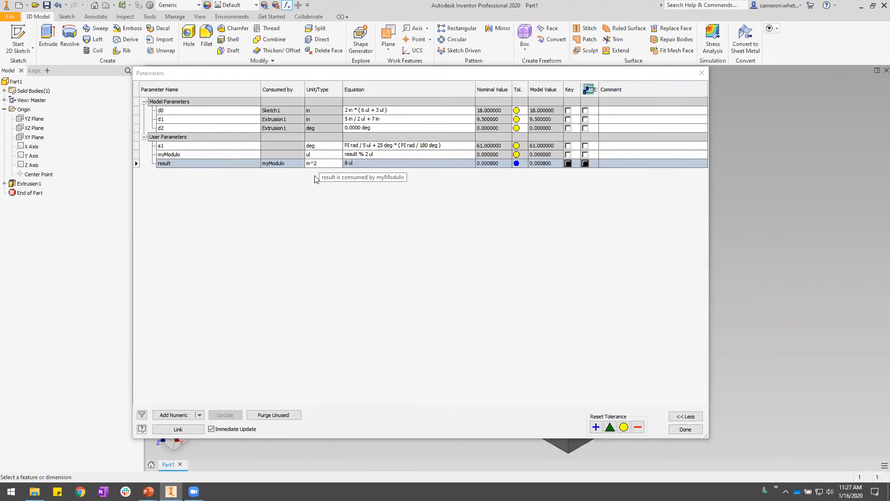
{"action": "left_click", "coordinate": [318, 165]}
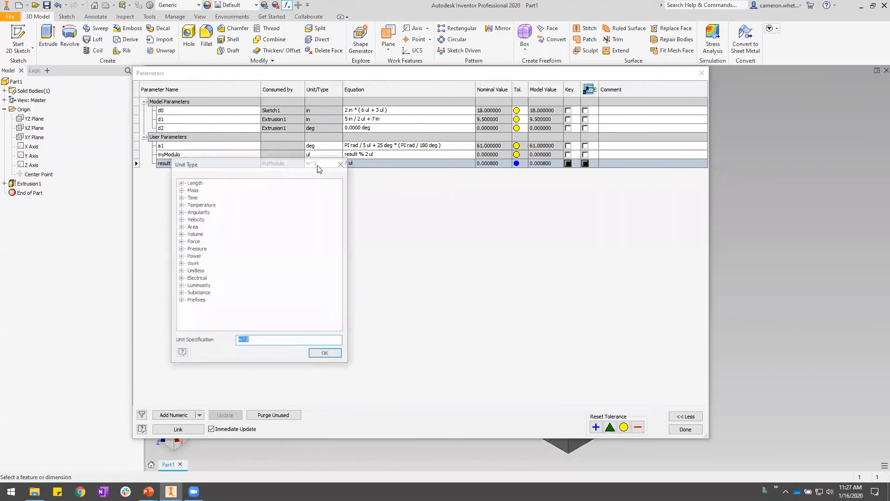
{"action": "left_click", "coordinate": [181, 233]}
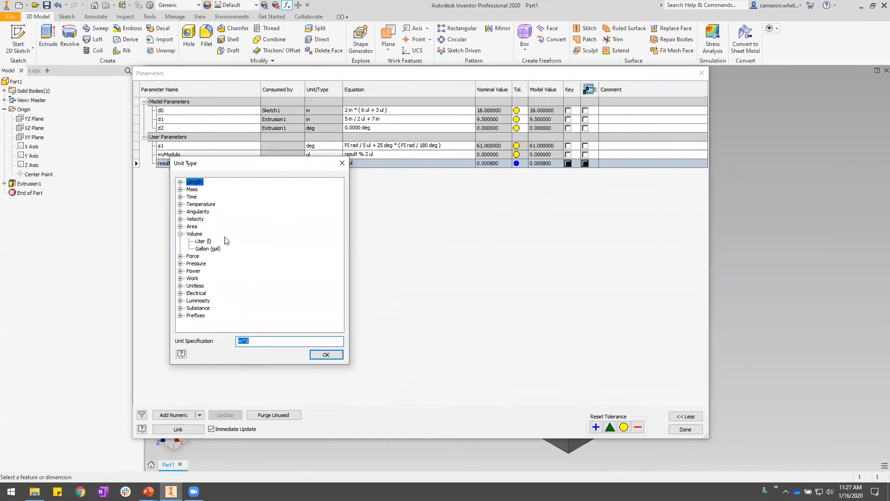
{"action": "left_click", "coordinate": [252, 340]}
{"action": "left_click_drag", "start_coordinate": [255, 342], "coordinate": [193, 333]}
{"action": "type", "text": "cm^3"}
{"action": "left_click", "coordinate": [334, 354]}
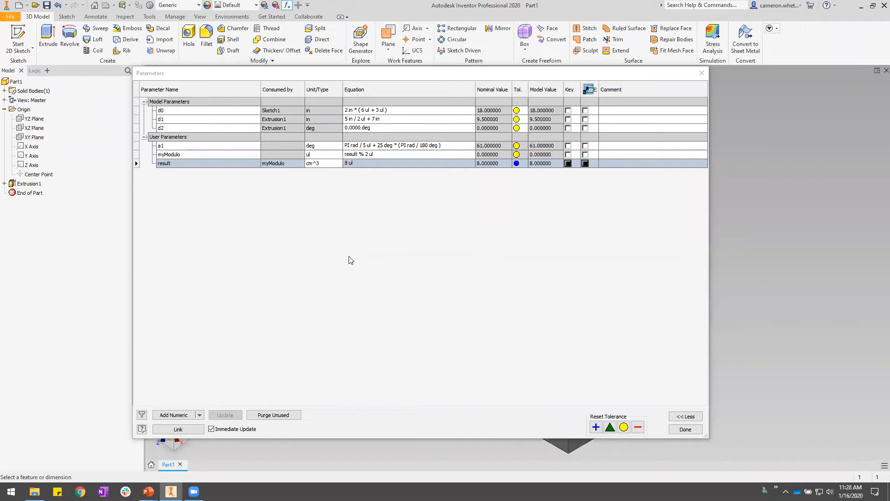
{"action": "left_click", "coordinate": [394, 220]}
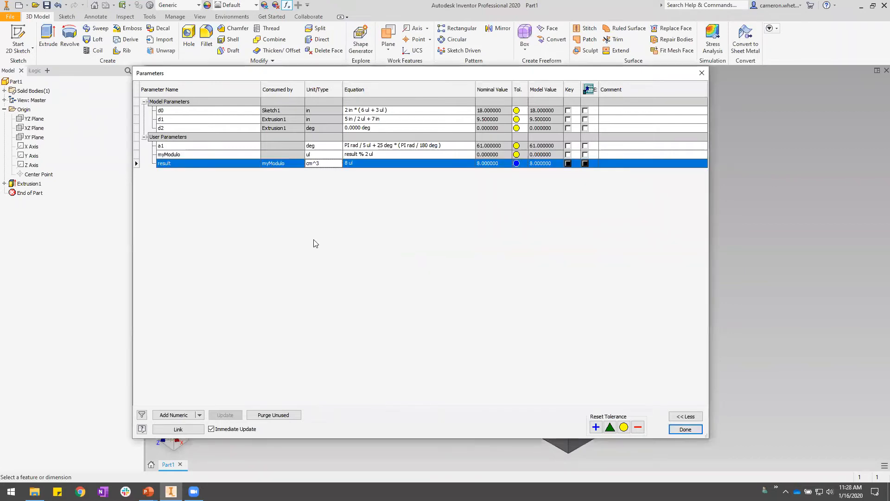
Add a numeric user parameter named a2 with the default unit and close the parameter table
{"action": "left_click", "coordinate": [187, 415]}
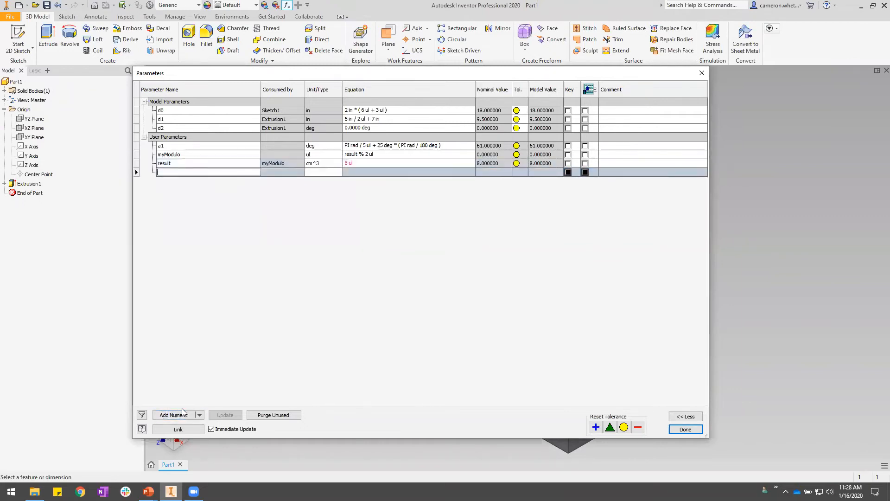
{"action": "type", "text": "a2"}
{"action": "key", "text": "Tab"}
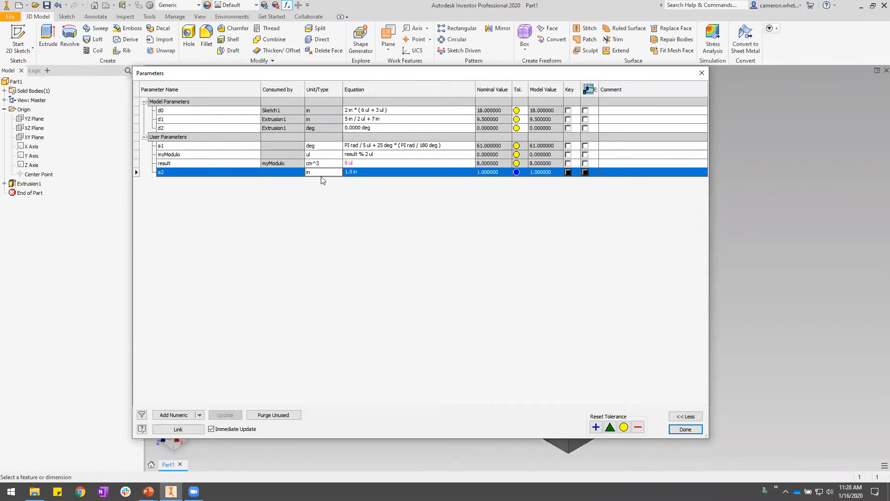
{"action": "left_click", "coordinate": [690, 430]}
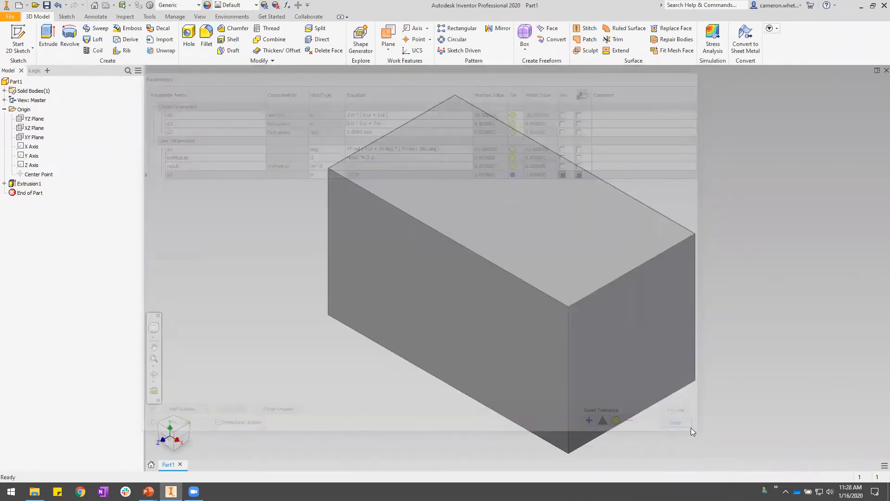
Change the part's document length unit to millimeter in the Document Settings
{"action": "left_click", "coordinate": [150, 17]}
{"action": "left_click", "coordinate": [180, 51]}
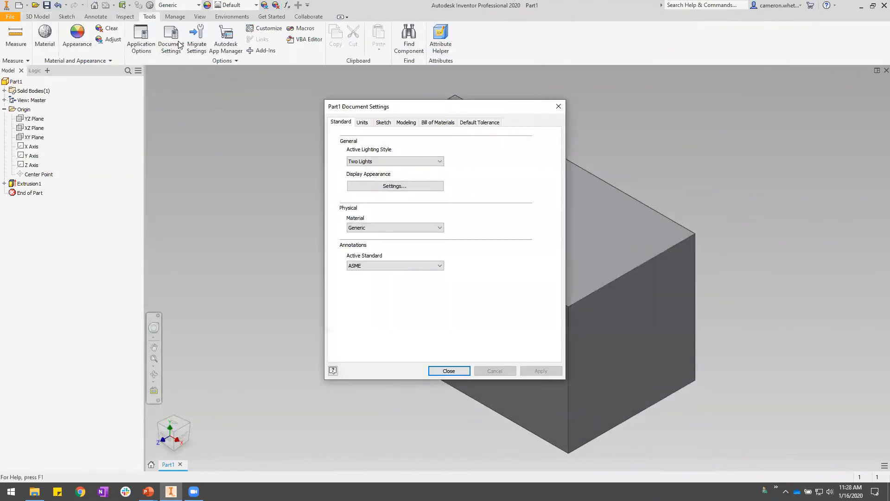
{"action": "left_click", "coordinate": [362, 124]}
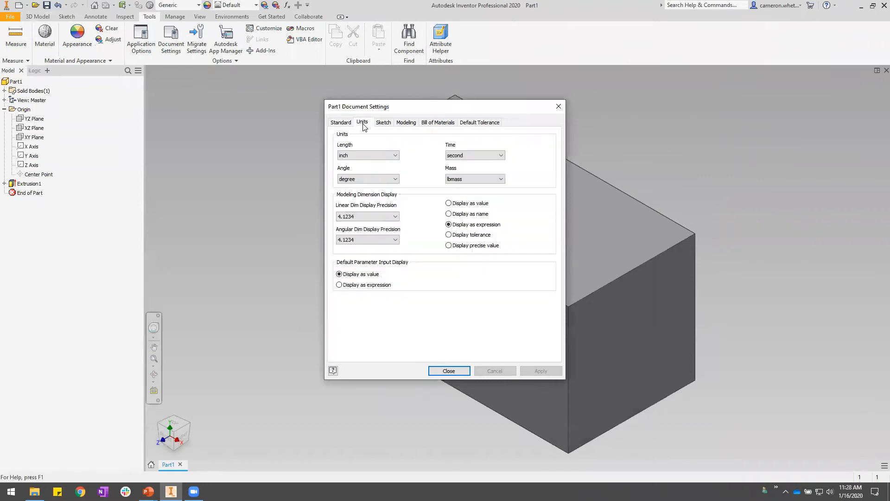
{"action": "left_click", "coordinate": [396, 159]}
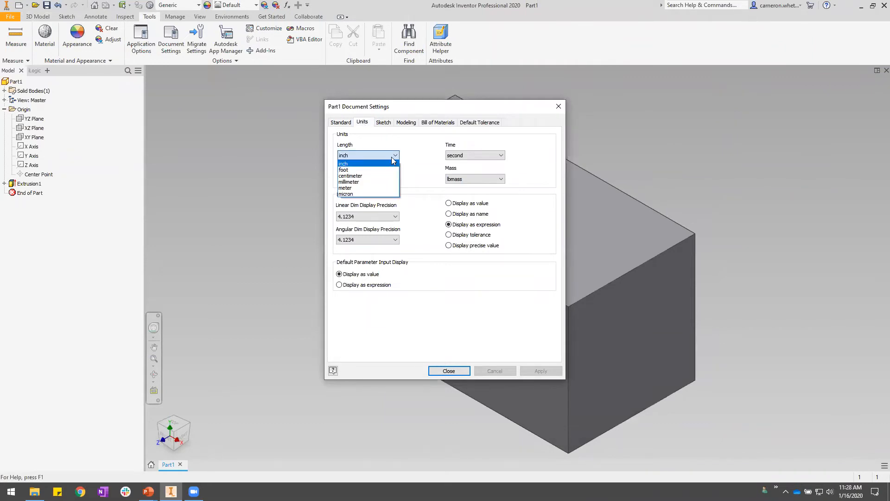
{"action": "left_click", "coordinate": [356, 182]}
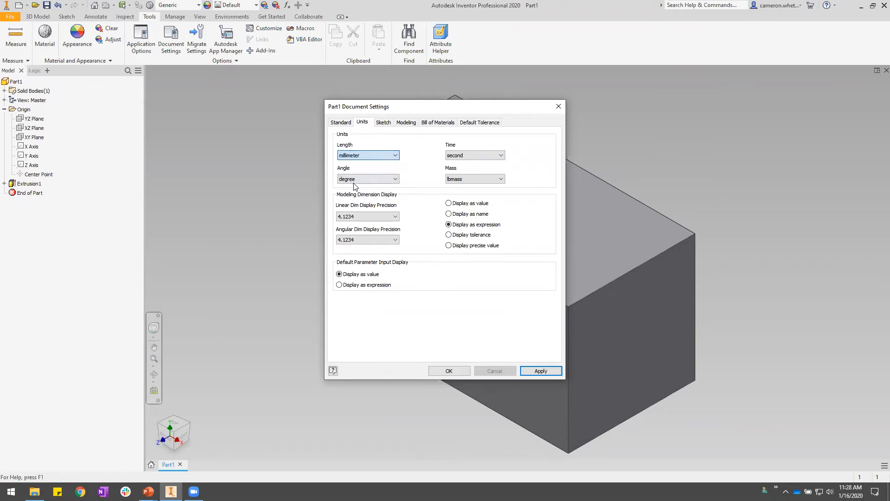
{"action": "left_click", "coordinate": [458, 372]}
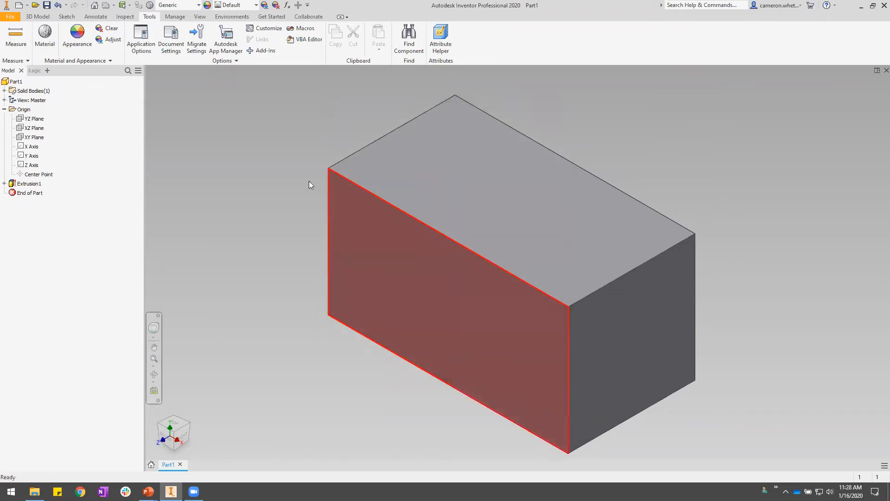
Reopen the parameter table and examine the equations and units of model parameter d1 and user parameter a2
{"action": "left_click", "coordinate": [288, 6]}
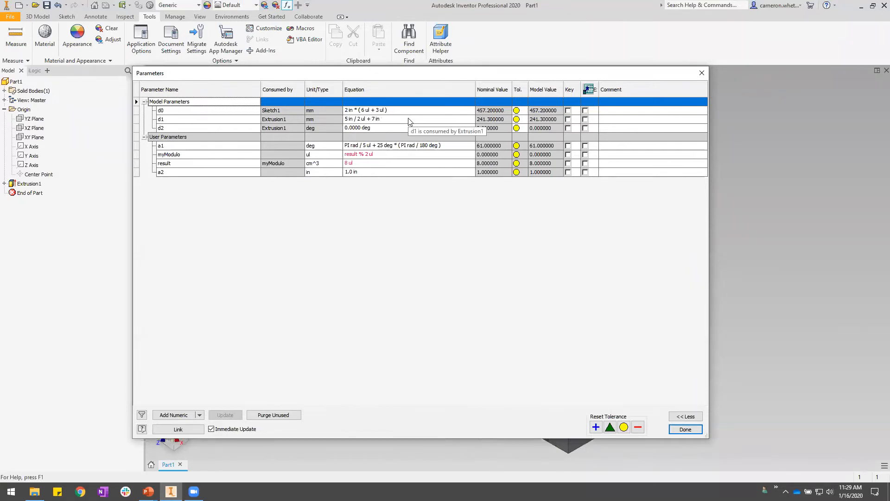
{"action": "left_click", "coordinate": [373, 119]}
{"action": "left_click", "coordinate": [355, 120]}
{"action": "left_click_drag", "start_coordinate": [381, 120], "coordinate": [344, 120]}
{"action": "left_click", "coordinate": [381, 120]}
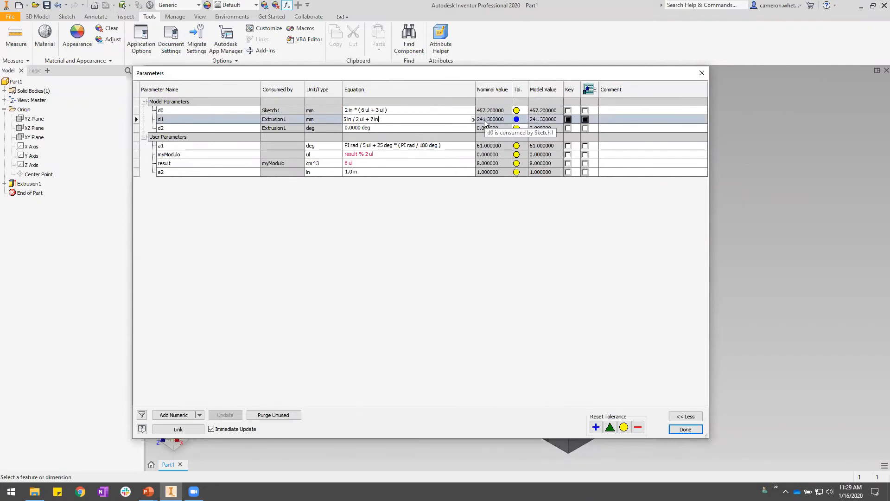
{"action": "double_click", "coordinate": [372, 120]}
{"action": "left_click", "coordinate": [385, 119]}
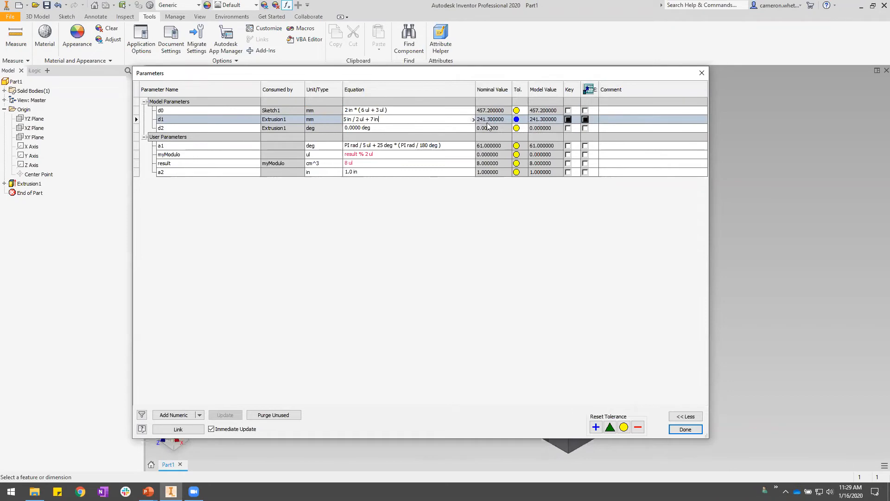
{"action": "left_click", "coordinate": [364, 172]}
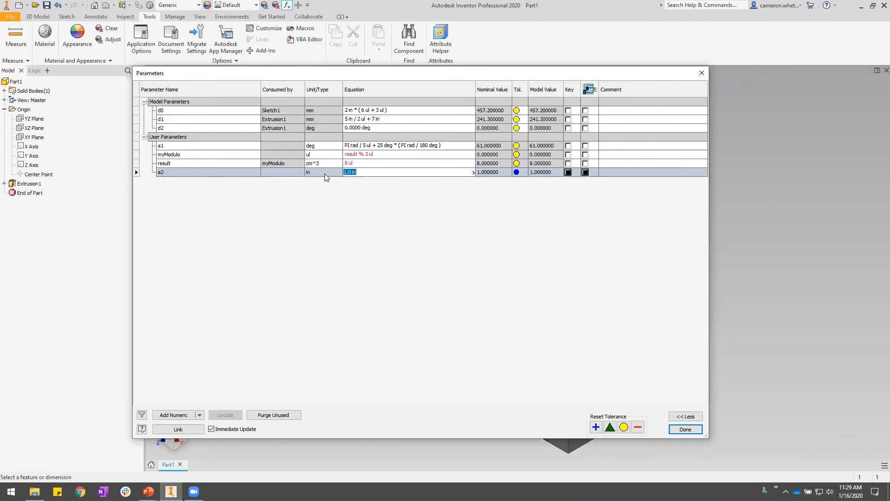
{"action": "left_click", "coordinate": [357, 175]}
{"action": "key", "text": "Return"}
Add a numeric user parameter named a3 with the default unit, then close and reopen the parameter table
{"action": "left_click", "coordinate": [172, 414]}
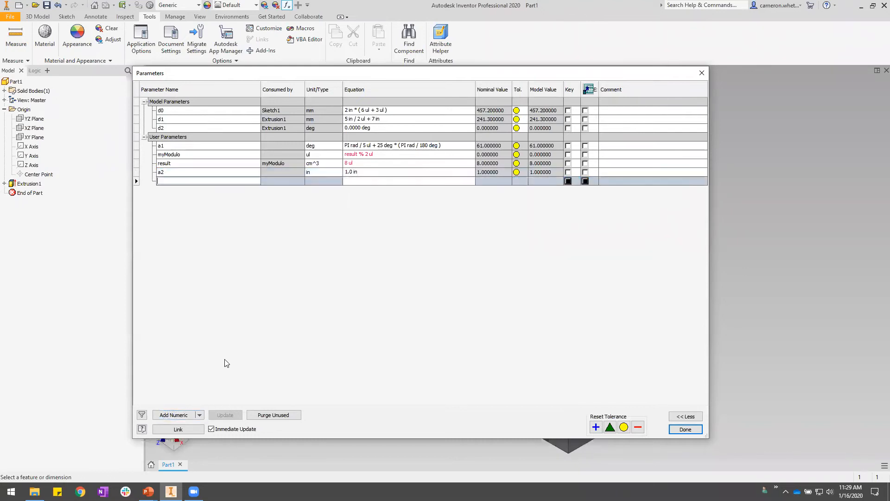
{"action": "type", "text": "a3"}
{"action": "key", "text": "Return"}
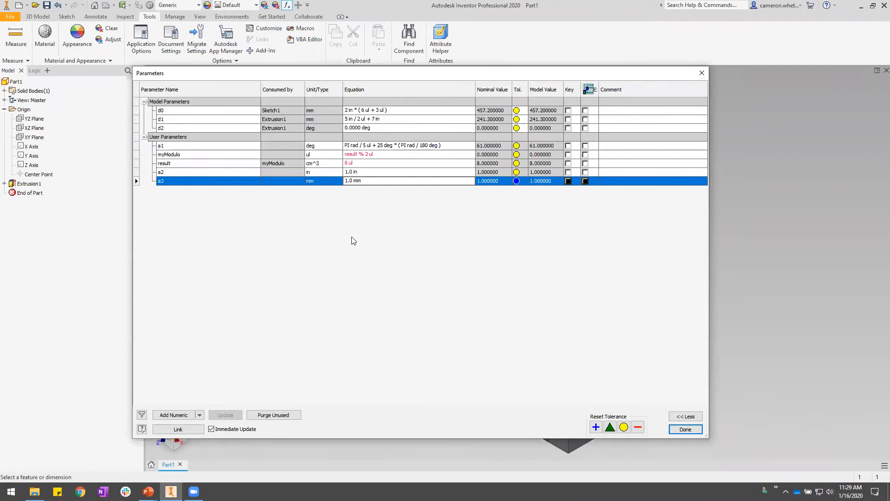
{"action": "left_click", "coordinate": [685, 429]}
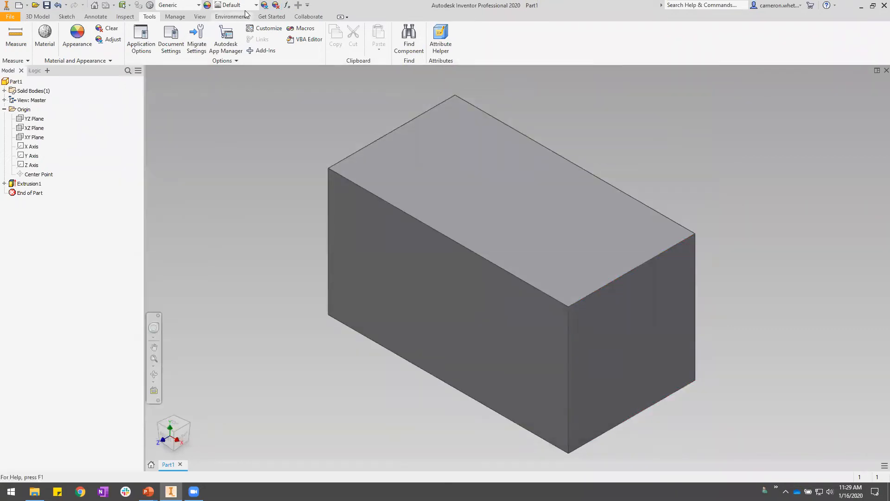
{"action": "left_click", "coordinate": [286, 5]}
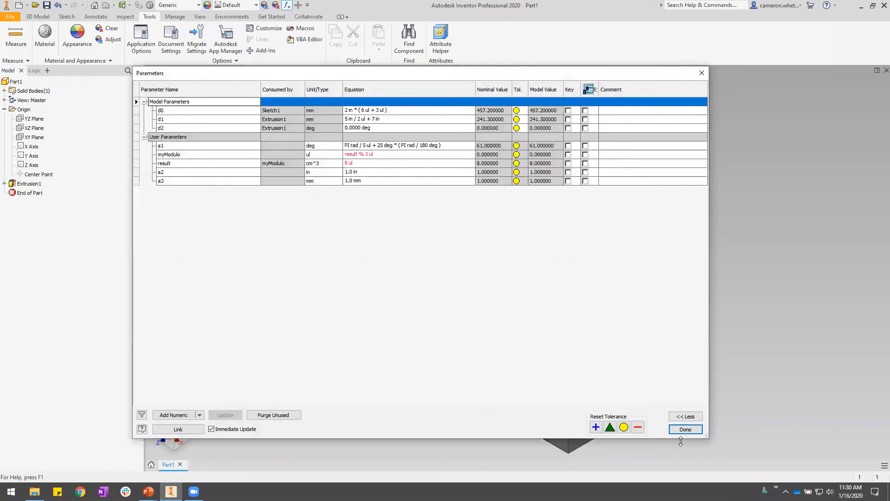
Change the part's document length unit to inch in the Document Settings and reopen the parameter table
{"action": "left_click", "coordinate": [685, 428]}
{"action": "left_click", "coordinate": [174, 42]}
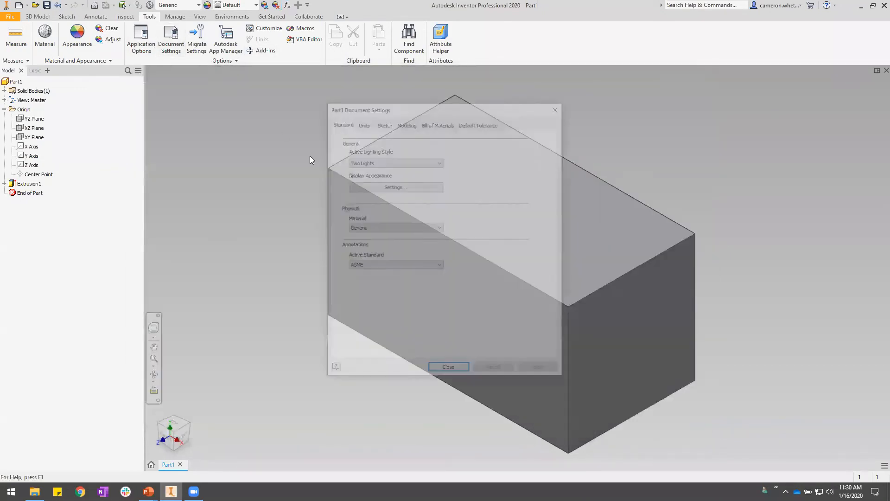
{"action": "left_click", "coordinate": [357, 123]}
{"action": "left_click", "coordinate": [367, 155]}
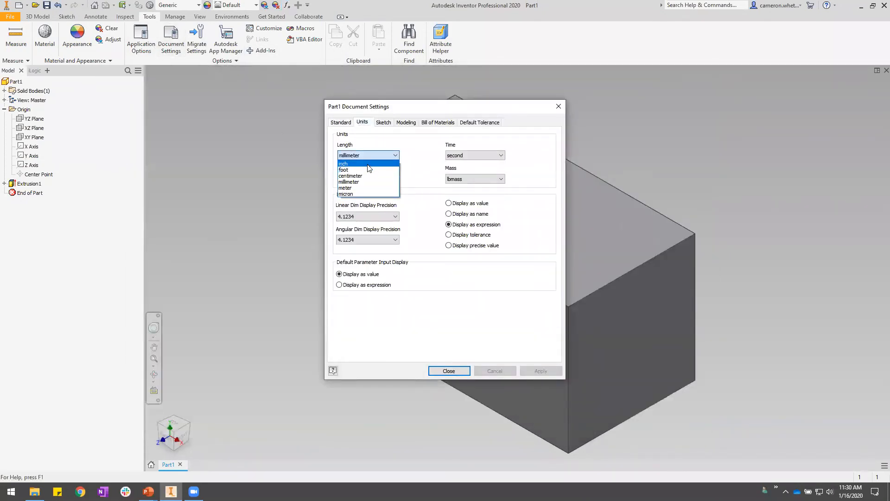
{"action": "left_click", "coordinate": [366, 163]}
{"action": "left_click", "coordinate": [449, 371]}
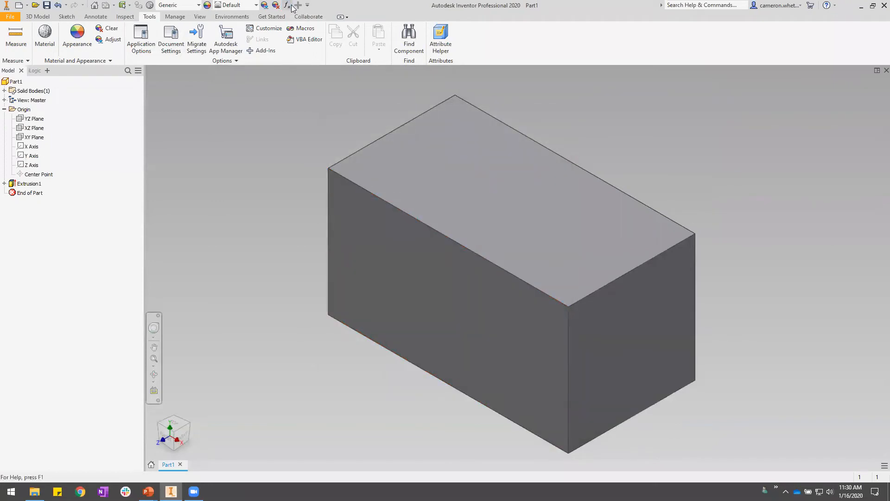
{"action": "left_click", "coordinate": [287, 5]}
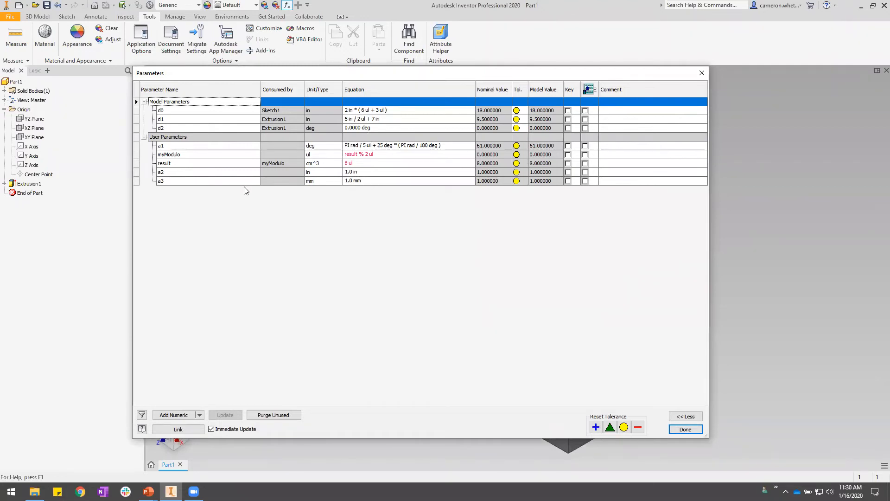
Set the equation of user parameter a2 to 2*(6+3)
{"action": "left_click", "coordinate": [355, 172]}
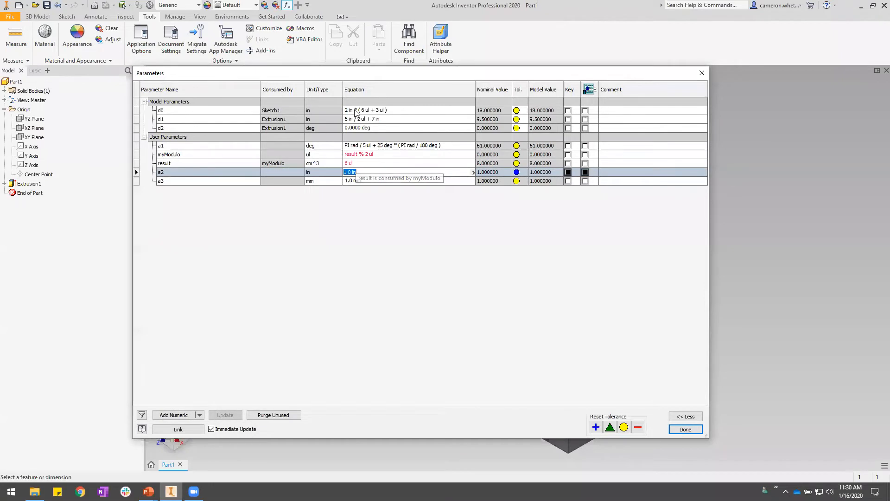
{"action": "type", "text": "2*(6+3)"}
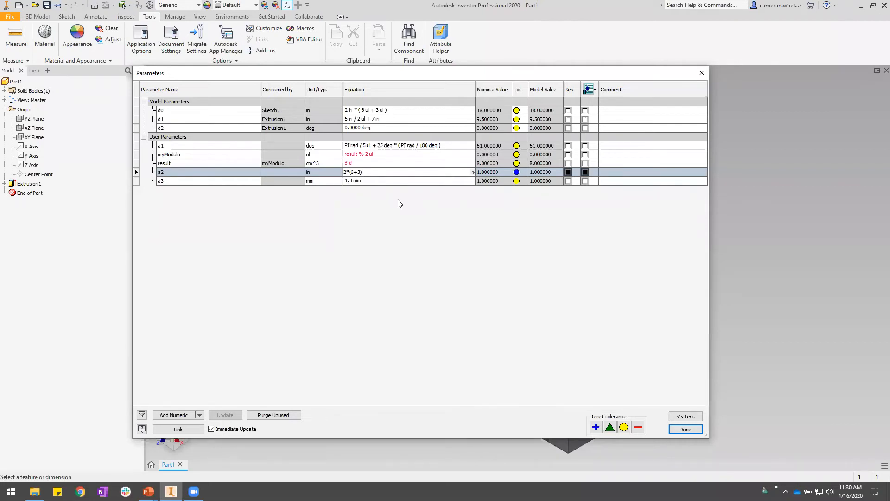
{"action": "key", "text": "Return"}
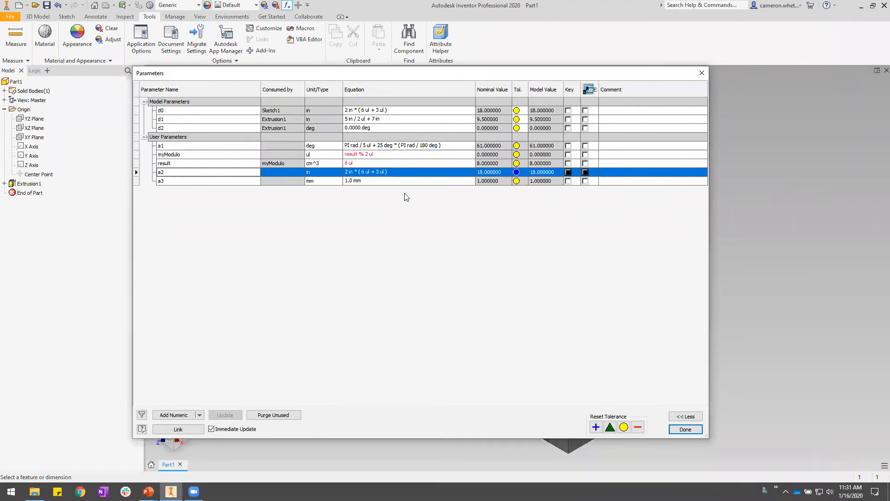
Change the units within a2's equation so that it reads 2 ul * ( 6 in + 3 in )
{"action": "left_click", "coordinate": [393, 173]}
{"action": "left_click", "coordinate": [394, 172]}
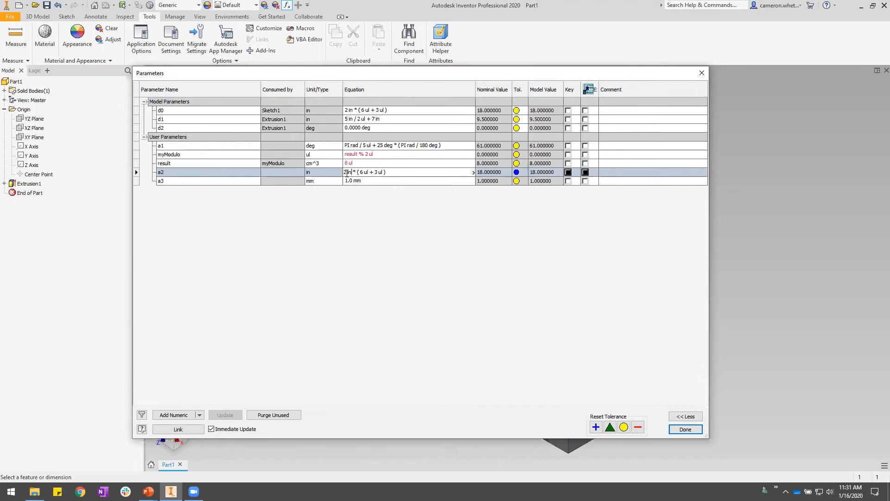
{"action": "left_click_drag", "start_coordinate": [347, 172], "coordinate": [351, 172]}
{"action": "left_click", "coordinate": [363, 174]}
{"action": "left_click_drag", "start_coordinate": [347, 172], "coordinate": [351, 172]}
{"action": "key", "text": "End"}
{"action": "left_click_drag", "start_coordinate": [346, 173], "coordinate": [352, 172]}
{"action": "type", "text": "ul"}
{"action": "left_click_drag", "start_coordinate": [361, 172], "coordinate": [380, 172]}
{"action": "type", "text": "in+ 3in"}
{"action": "key", "text": "Return"}
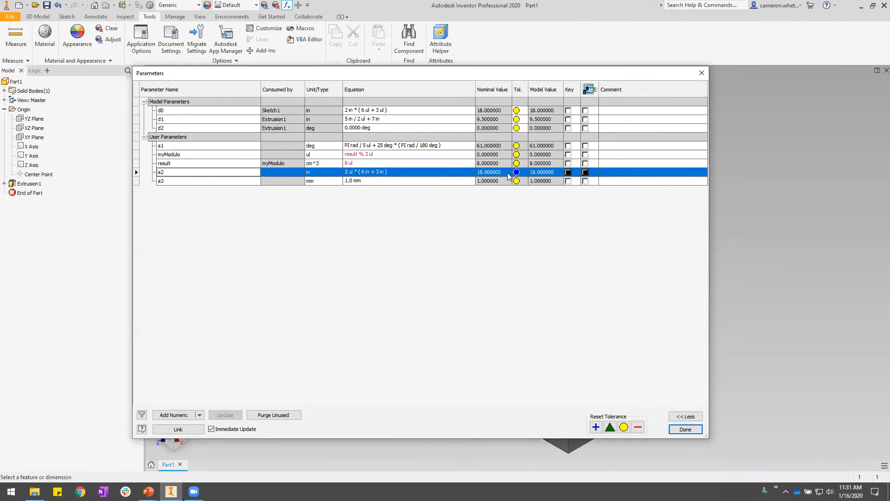
Examine the unit terms in the equations of user parameters a2 and a1
{"action": "left_click", "coordinate": [372, 172]}
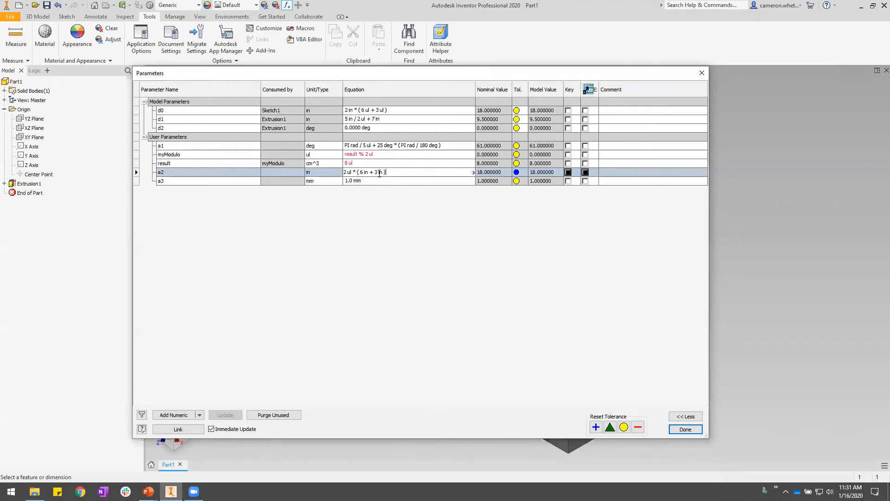
{"action": "double_click", "coordinate": [348, 172]}
{"action": "left_click", "coordinate": [457, 150]}
{"action": "left_click", "coordinate": [457, 150]}
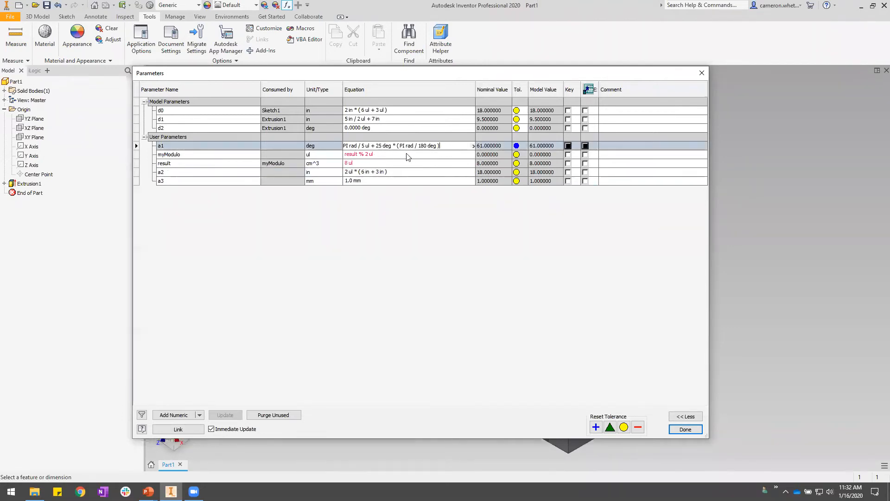
{"action": "double_click", "coordinate": [351, 145]}
{"action": "double_click", "coordinate": [366, 146]}
{"action": "double_click", "coordinate": [387, 146]}
Try appending + 1mm to the equation of a1, and replace the added term's unit with deg
{"action": "left_click", "coordinate": [443, 148]}
{"action": "type", "text": "+ 1mm"}
{"action": "mouse_move", "coordinate": [432, 145]}
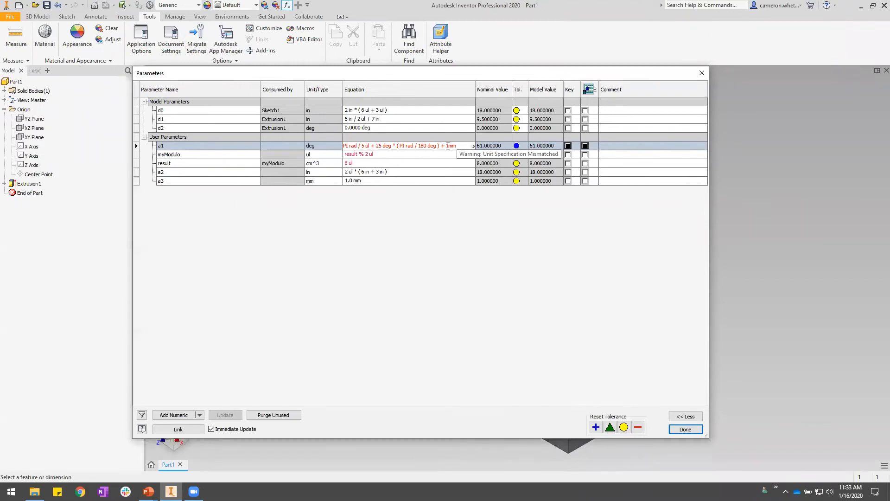
{"action": "double_click", "coordinate": [447, 146]}
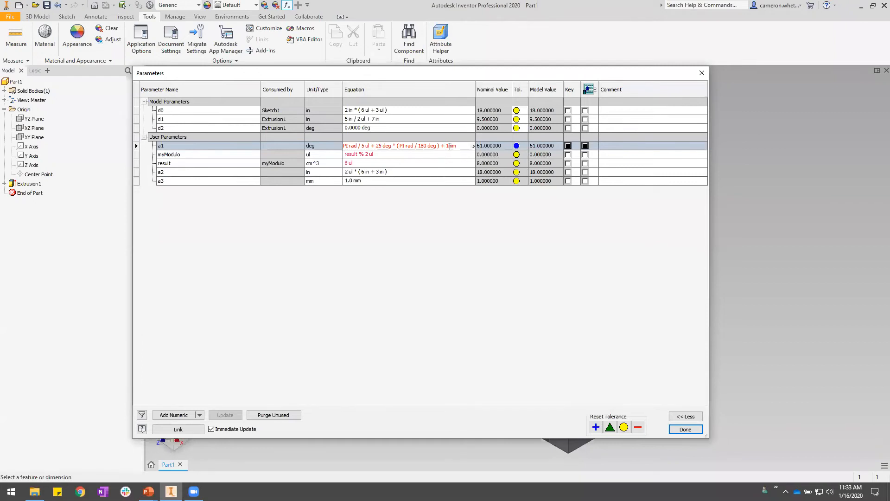
{"action": "type", "text": "deg"}
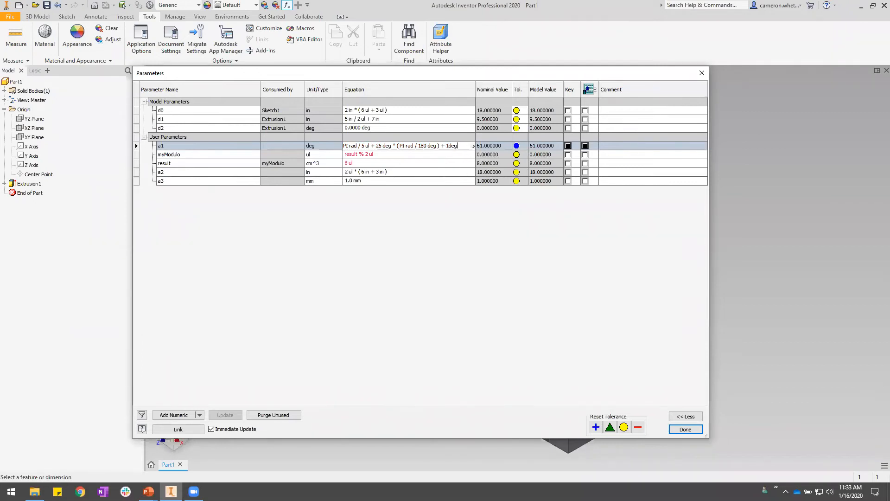
Replace the last term of a1's equation with a3/1mm*1deg to convert the length parameter to an angle
{"action": "double_click", "coordinate": [452, 145]}
{"action": "key", "text": "BackSpace"}
{"action": "key", "text": "BackSpace"}
{"action": "type", "text": "a3"}
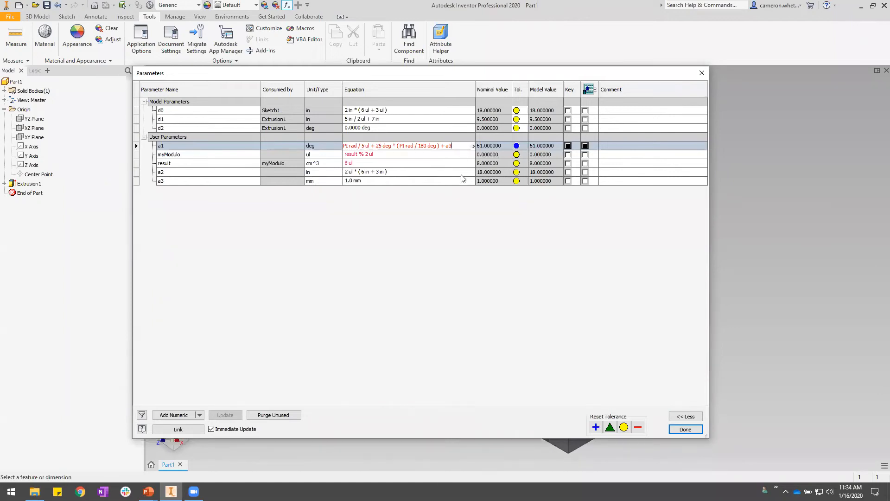
{"action": "type", "text": "/1mm"}
{"action": "double_click", "coordinate": [448, 145]}
{"action": "left_click", "coordinate": [464, 145]}
{"action": "type", "text": "*1deg"}
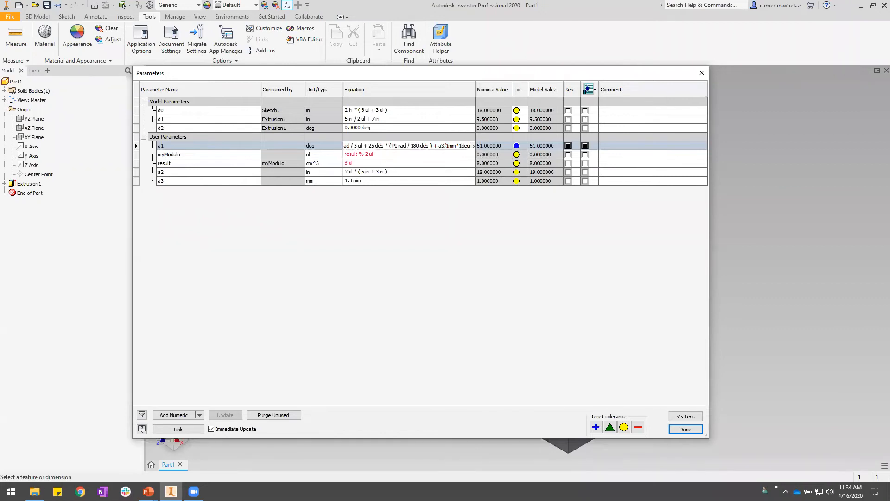
{"action": "key", "text": "Return"}
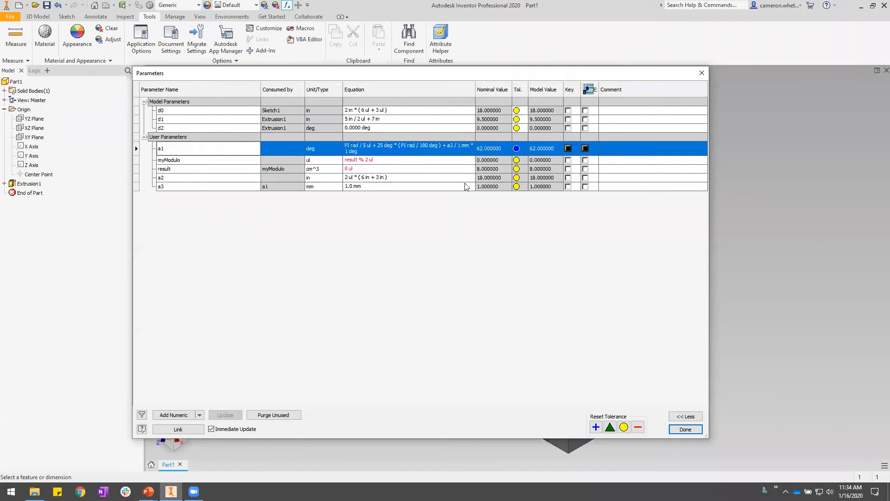
Examine the unit conversion term a3 / 1 mm * 1 deg in a1's equation
{"action": "left_click", "coordinate": [403, 150]}
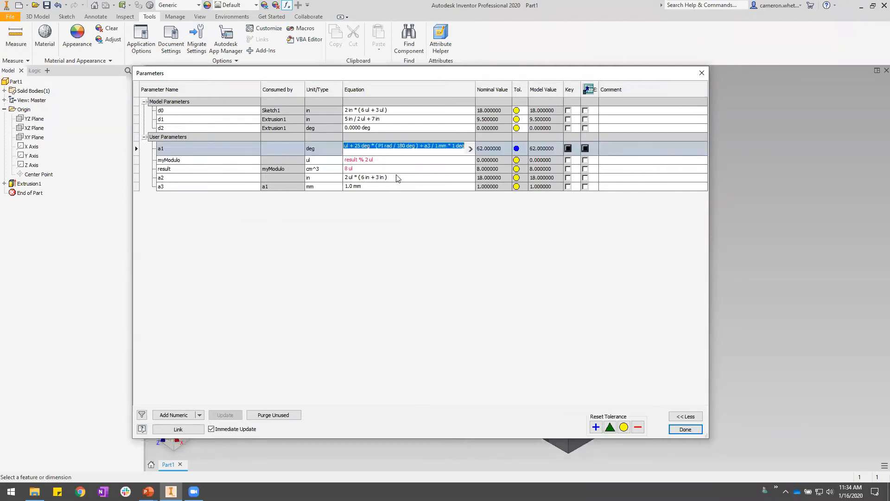
{"action": "left_click_drag", "start_coordinate": [424, 146], "coordinate": [471, 143]}
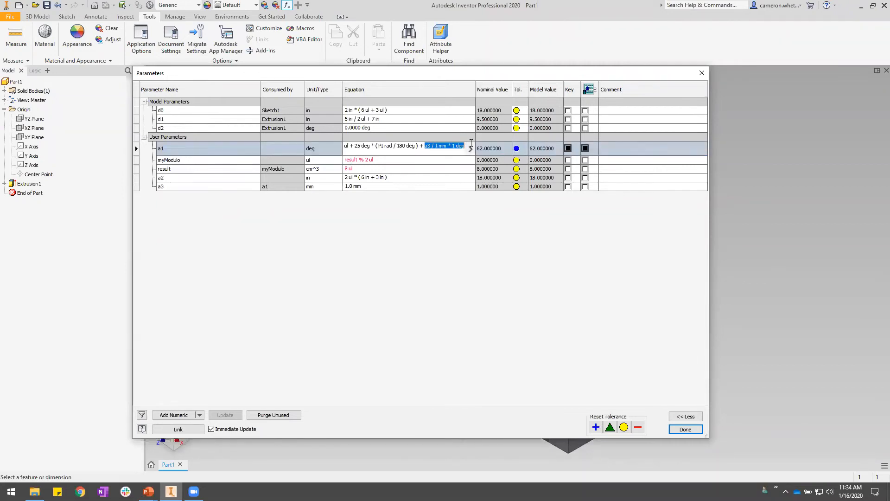
{"action": "left_click", "coordinate": [463, 146]}
{"action": "key", "text": "Return"}
Append +.25in to the equation of user parameter a3 to mix millimetres and inches
{"action": "left_click", "coordinate": [373, 186]}
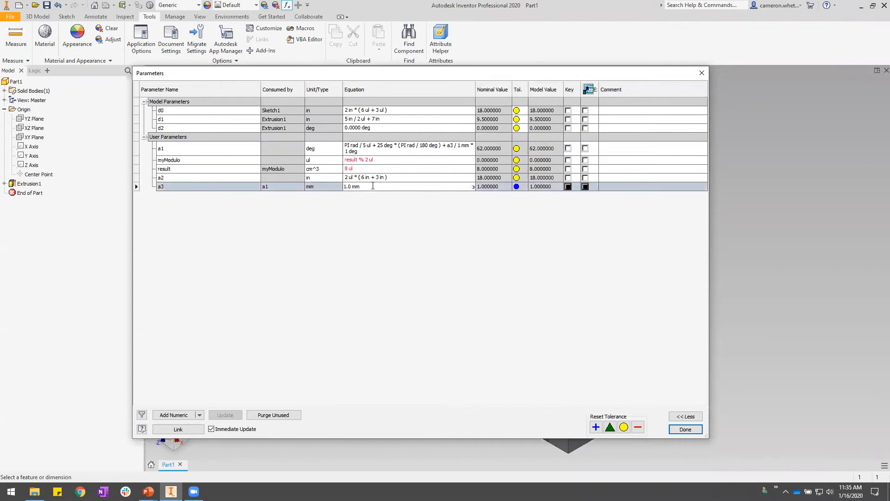
{"action": "type", "text": "+.25in"}
{"action": "key", "text": "Return"}
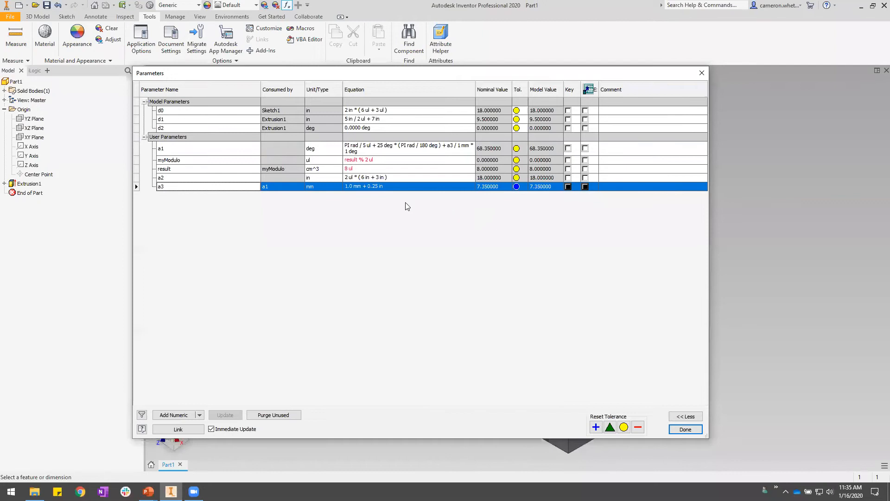
{"action": "left_click", "coordinate": [392, 186]}
{"action": "left_click", "coordinate": [390, 186]}
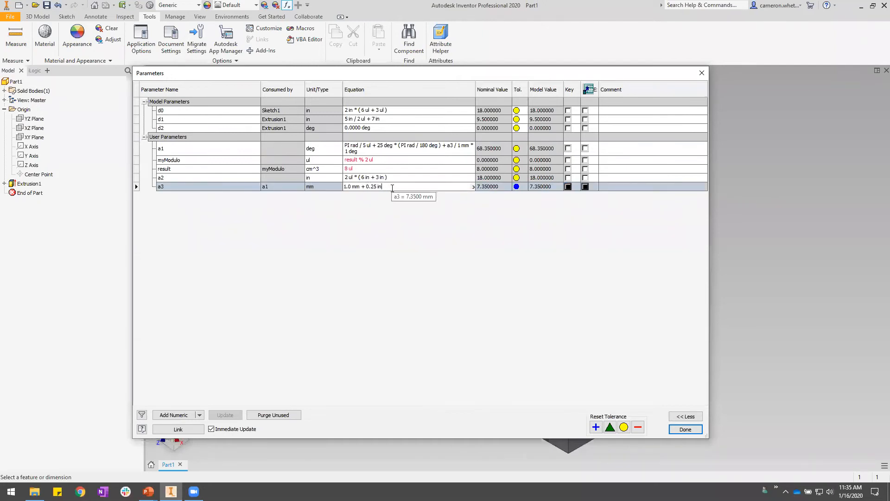
Review the + a3 / 1 mm * 1 deg term in a1's equation and delete it
{"action": "left_click", "coordinate": [455, 148]}
{"action": "left_click", "coordinate": [456, 147]}
{"action": "left_click_drag", "start_coordinate": [423, 147], "coordinate": [465, 148]}
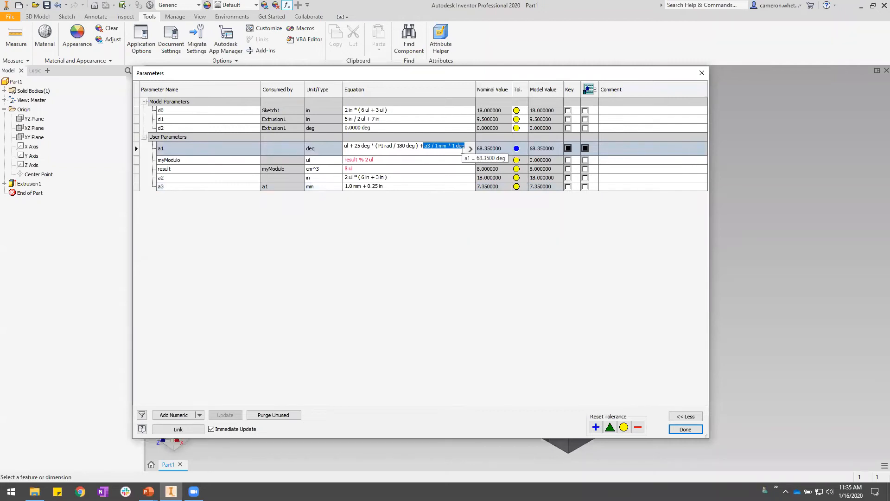
{"action": "left_click", "coordinate": [457, 148]}
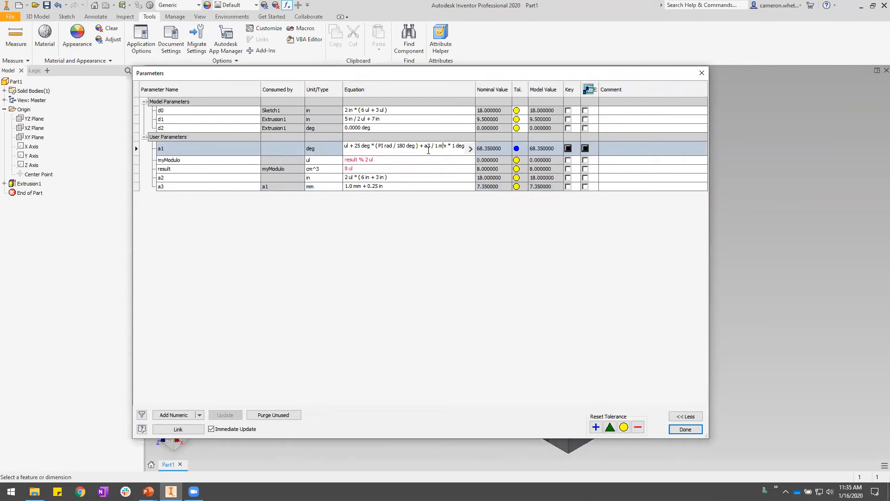
{"action": "left_click_drag", "start_coordinate": [421, 147], "coordinate": [491, 188]}
{"action": "key", "text": "Delete"}
{"action": "key", "text": "Return"}
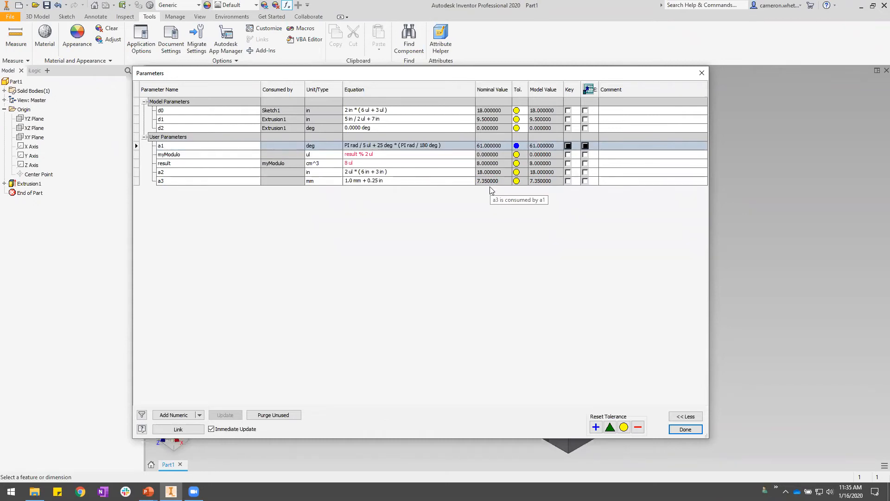
Examine the equations and units of user parameters result and myModulo for unit mismatches
{"action": "left_click", "coordinate": [351, 164]}
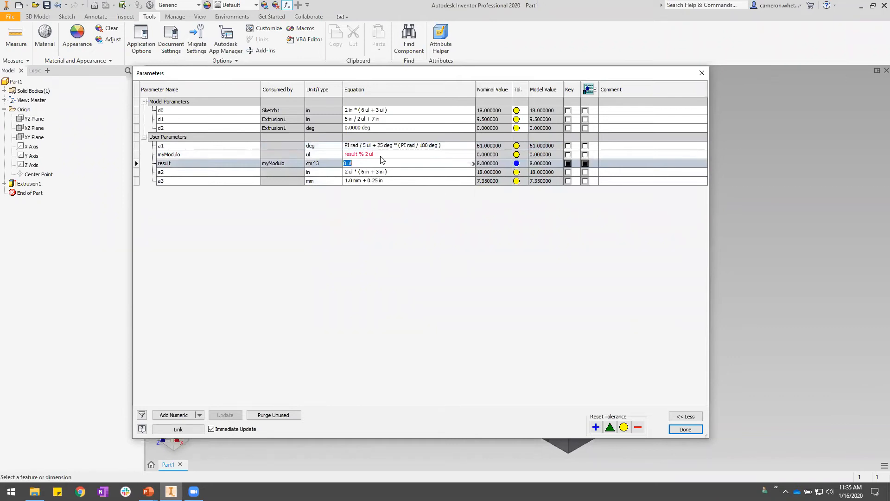
{"action": "key", "text": "Up"}
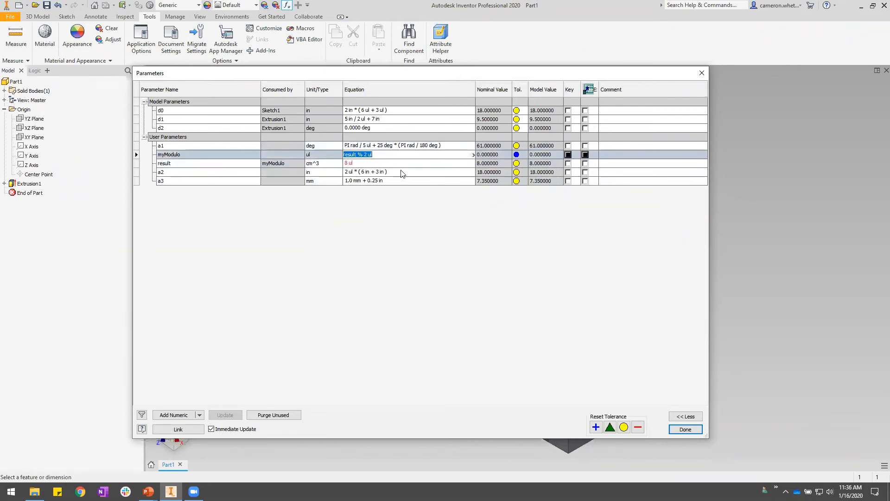
{"action": "left_click", "coordinate": [379, 164]}
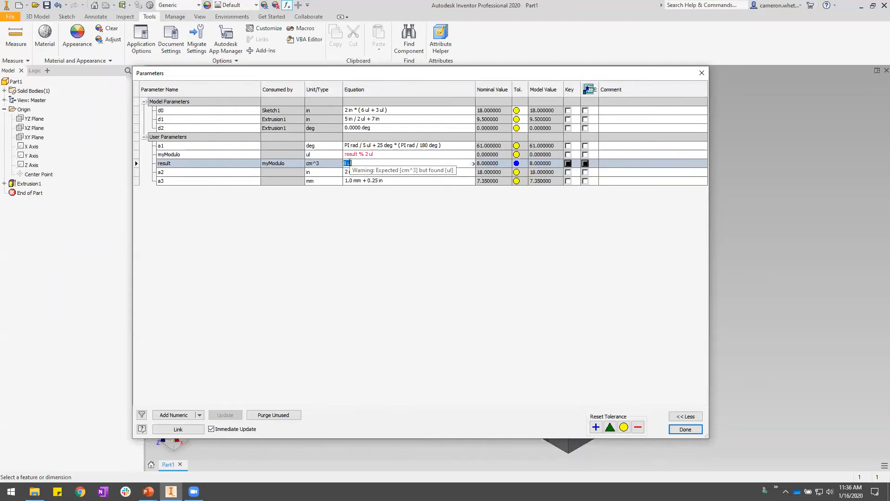
{"action": "left_click", "coordinate": [351, 163]}
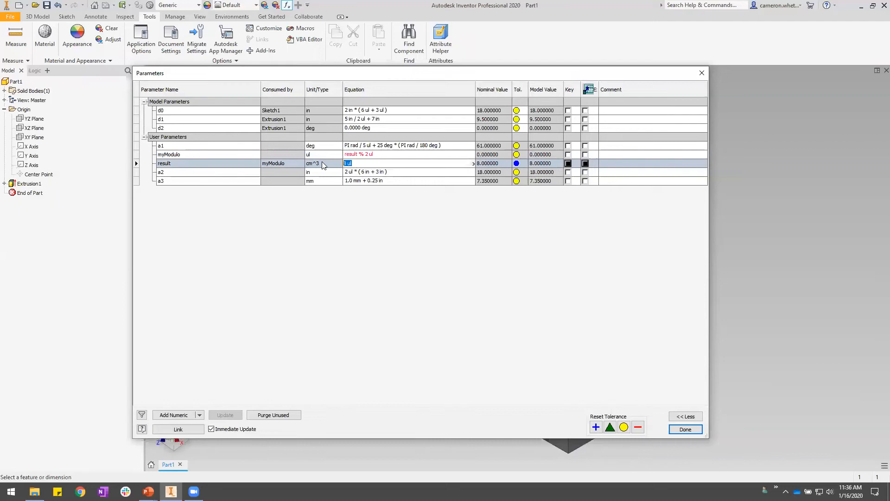
{"action": "left_click", "coordinate": [353, 163]}
{"action": "key", "text": "Return"}
{"action": "left_click", "coordinate": [355, 165]}
{"action": "key", "text": "Return"}
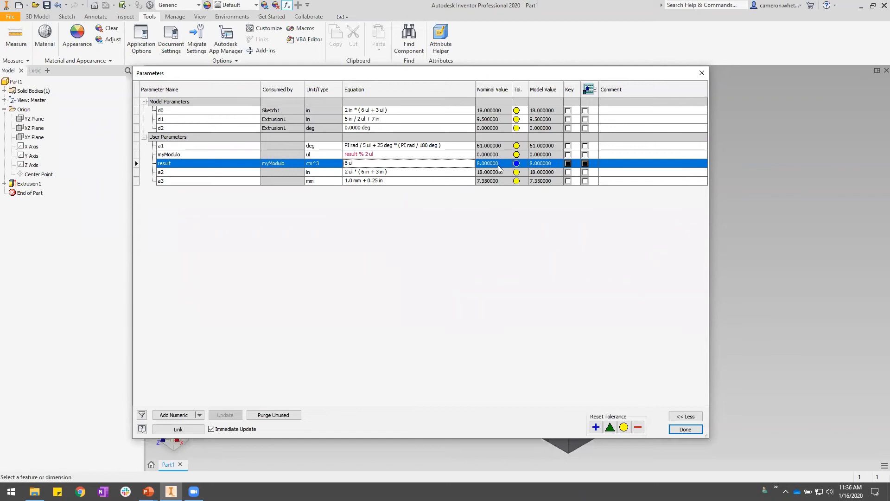
Change the unit of user parameter result to in
{"action": "left_click", "coordinate": [326, 167]}
{"action": "type", "text": "in"}
{"action": "key", "text": "Return"}
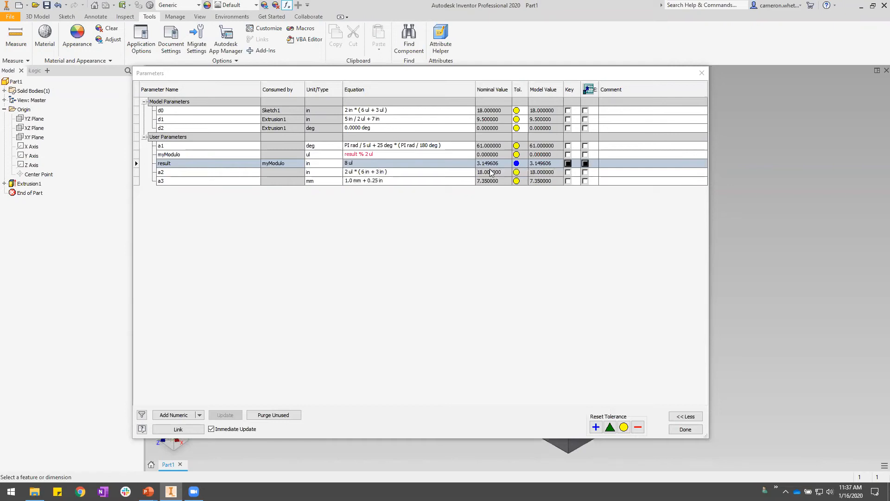
{"action": "left_click", "coordinate": [456, 164]}
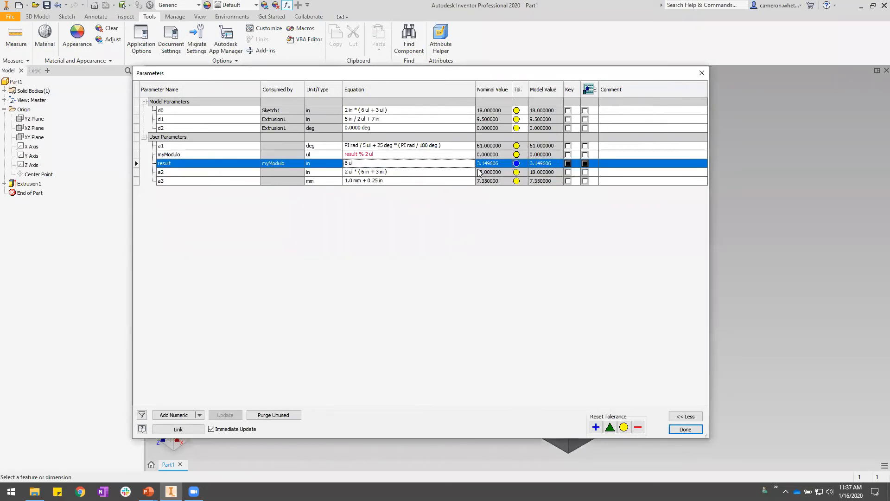
Compare the equations of user parameters result and a2, leaving result's equation open for editing
{"action": "left_click", "coordinate": [375, 163]}
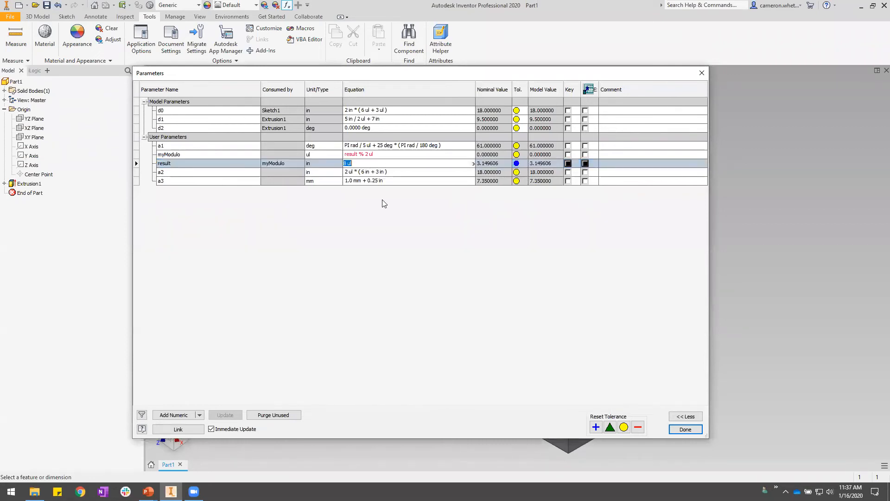
{"action": "left_click", "coordinate": [379, 174]}
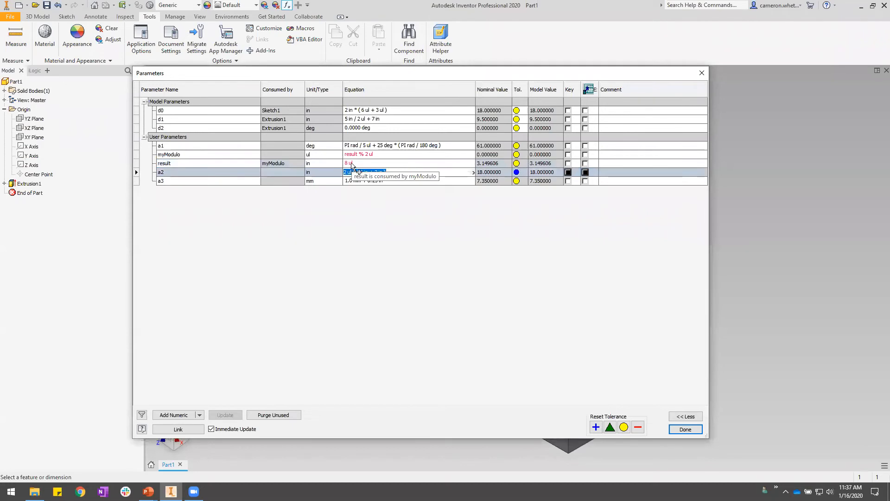
{"action": "left_click", "coordinate": [357, 164]}
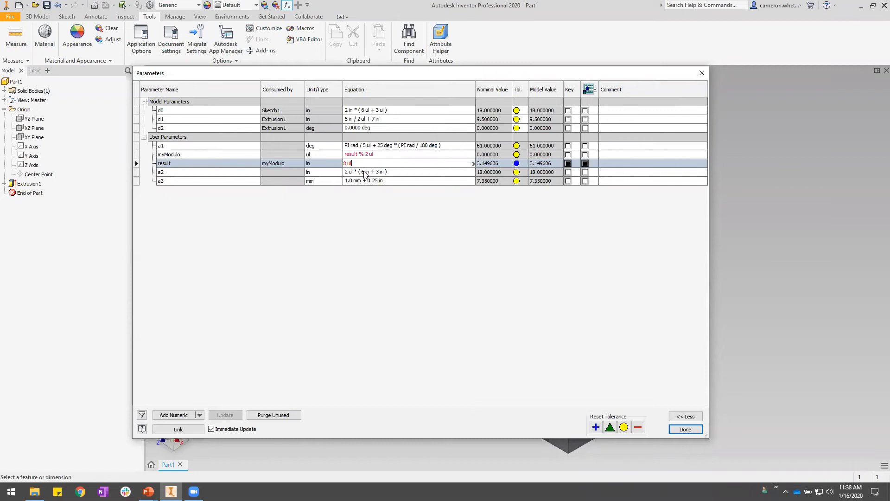
Confirm 8 ul as the equation of user parameter result and try to add a numeric user parameter named PI
{"action": "key", "text": "Return"}
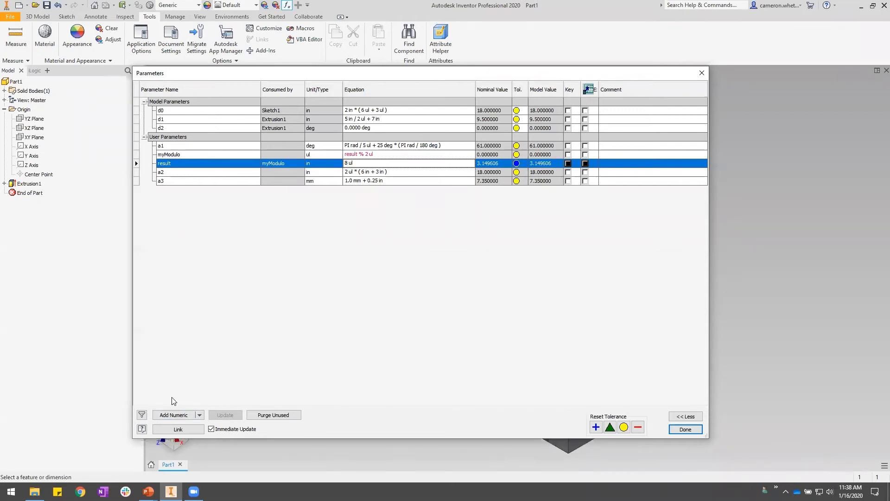
{"action": "left_click", "coordinate": [174, 414]}
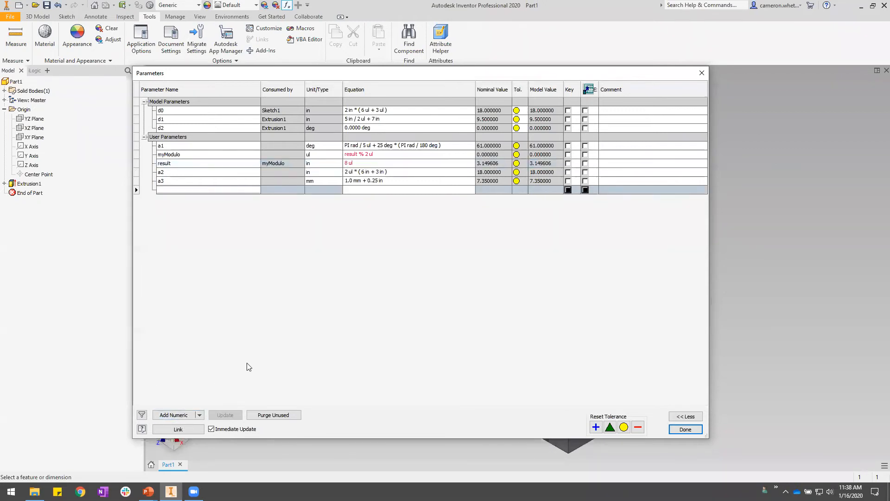
{"action": "type", "text": "PI"}
{"action": "key", "text": "Return"}
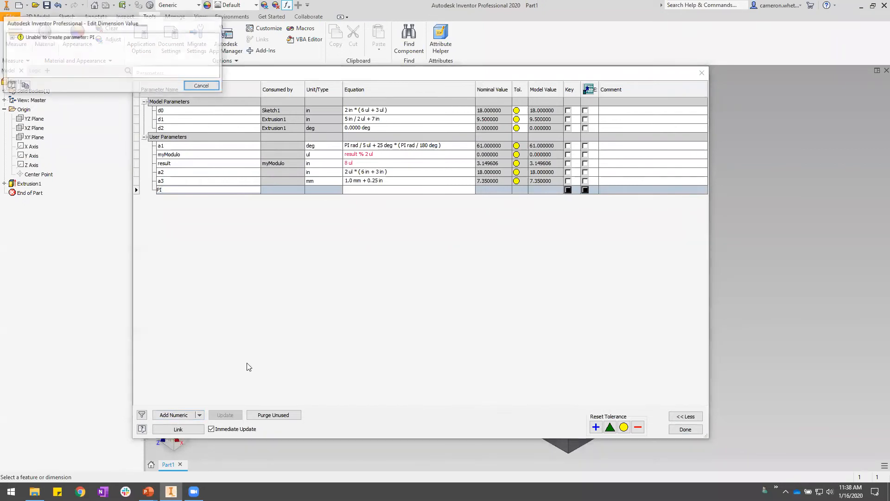
{"action": "left_click", "coordinate": [11, 37]}
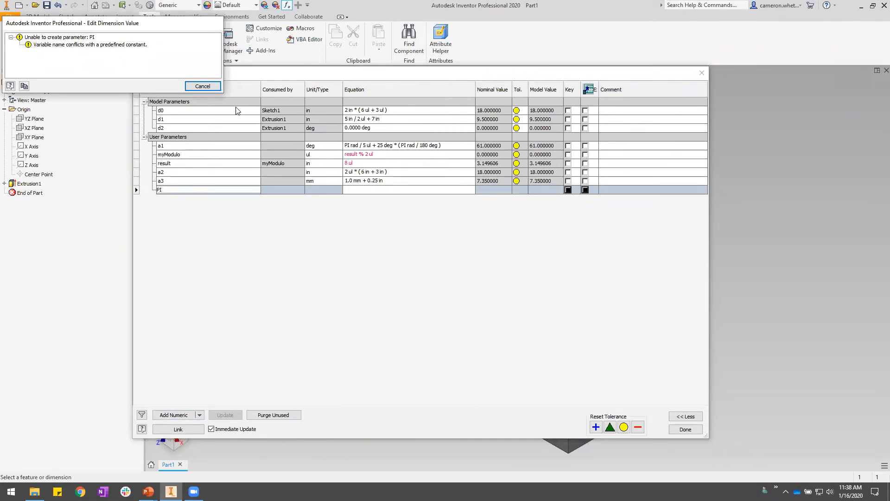
{"action": "left_click", "coordinate": [203, 87]}
Try to add a numeric user parameter named E and expand the details of the creation error
{"action": "left_click", "coordinate": [193, 417]}
{"action": "type", "text": "E"}
{"action": "key", "text": "Return"}
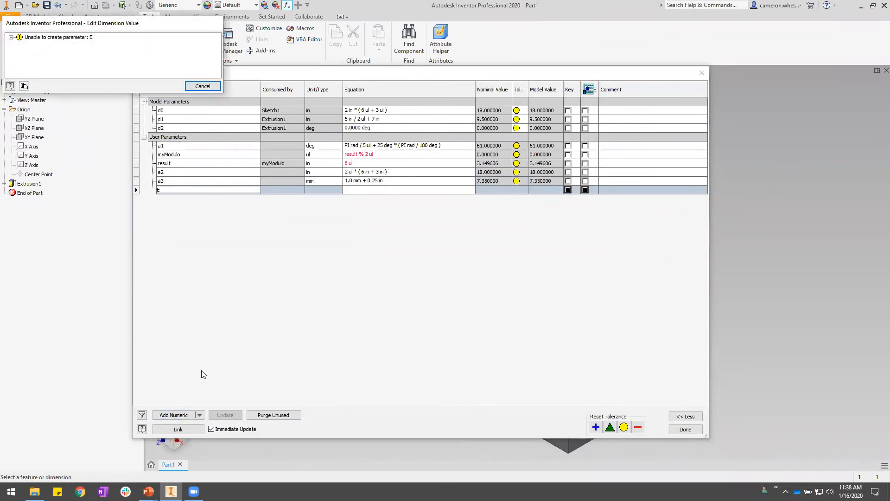
{"action": "left_click", "coordinate": [11, 37]}
{"action": "left_click", "coordinate": [202, 86]}
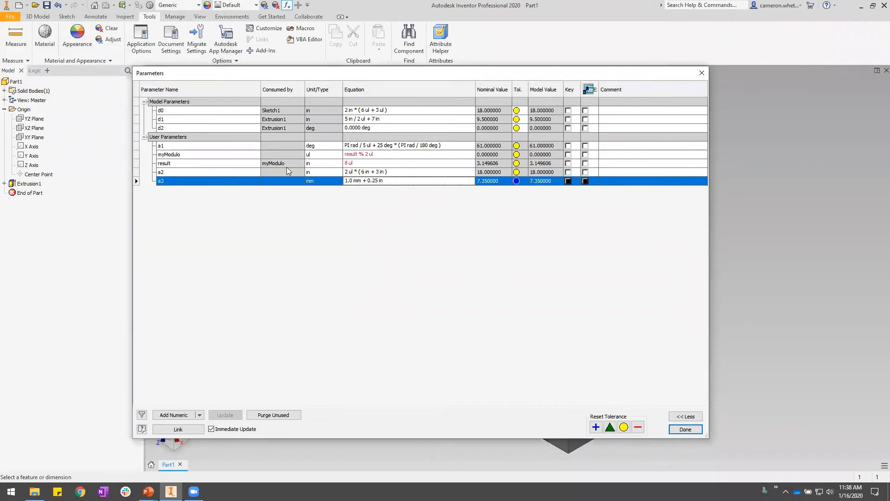
Replace the leading PI in a1's equation with lowercase pi and restore it as uppercase PI
{"action": "left_click", "coordinate": [356, 146]}
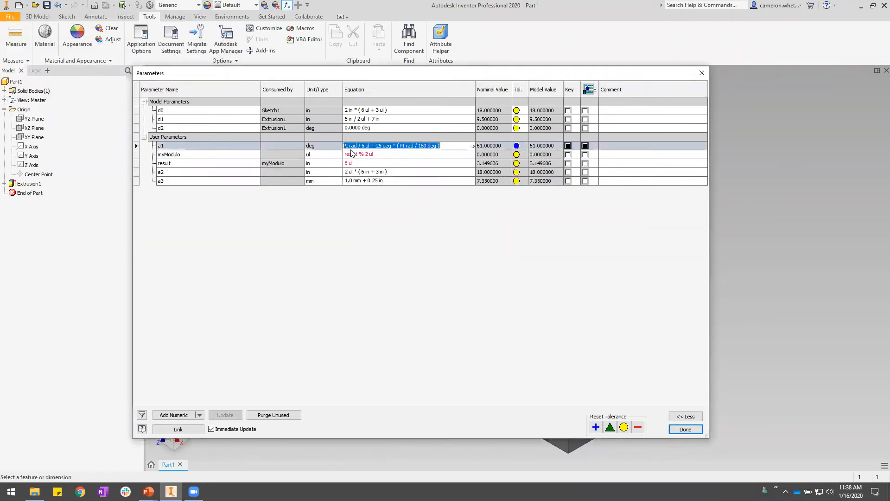
{"action": "left_click", "coordinate": [349, 146]}
{"action": "double_click", "coordinate": [348, 145]}
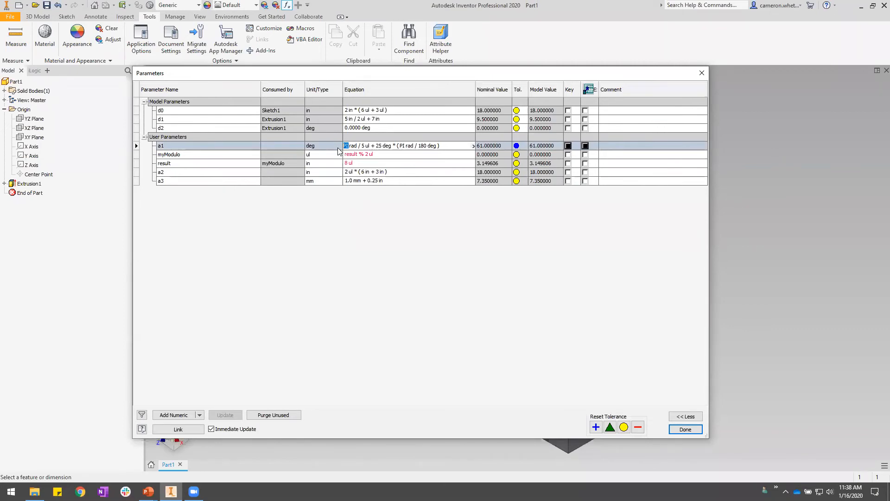
{"action": "type", "text": "pi"}
{"action": "key", "text": "BackSpace"}
{"action": "key", "text": "BackSpace"}
{"action": "type", "text": "PI"}
{"action": "key", "text": "Return"}
Add numeric user parameter a4 with unit ul and equation E, and switch to the PowerPoint slide show
{"action": "left_click", "coordinate": [179, 415]}
{"action": "type", "text": "a4"}
{"action": "key", "text": "Return"}
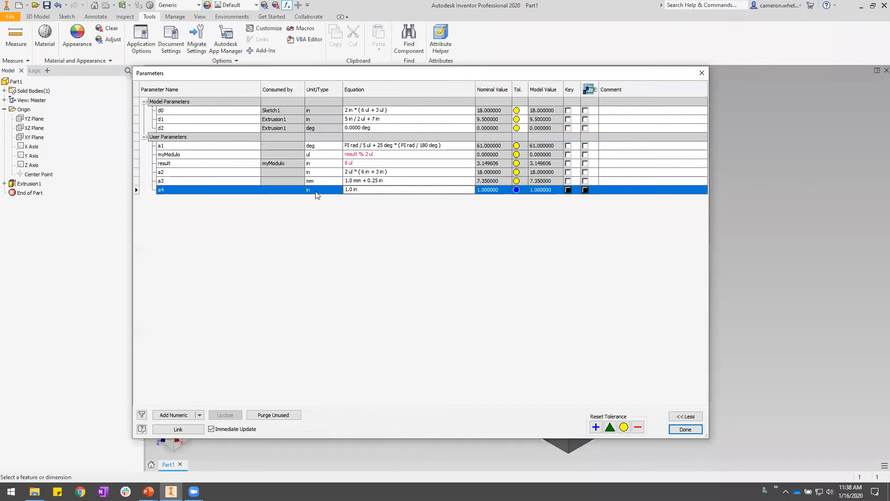
{"action": "left_click", "coordinate": [322, 189]}
{"action": "type", "text": "ul"}
{"action": "key", "text": "Return"}
{"action": "left_click", "coordinate": [367, 190]}
{"action": "type", "text": "E"}
{"action": "key", "text": "Return"}
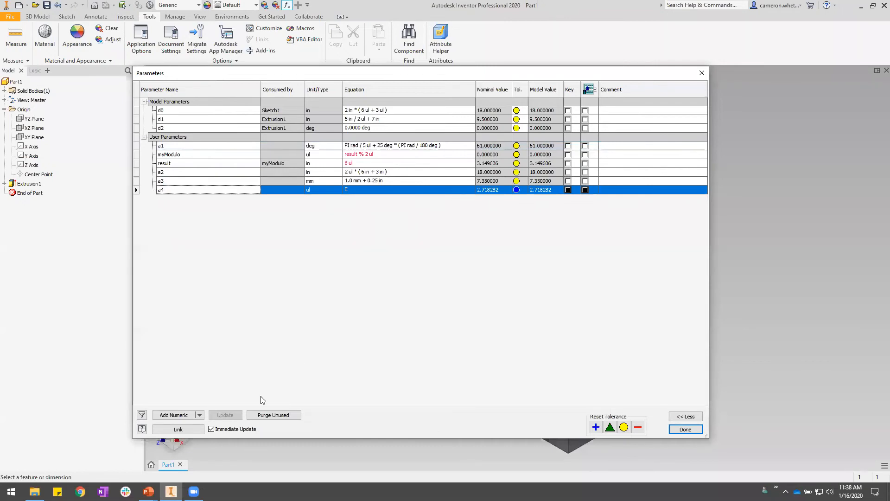
{"action": "left_click", "coordinate": [343, 265]}
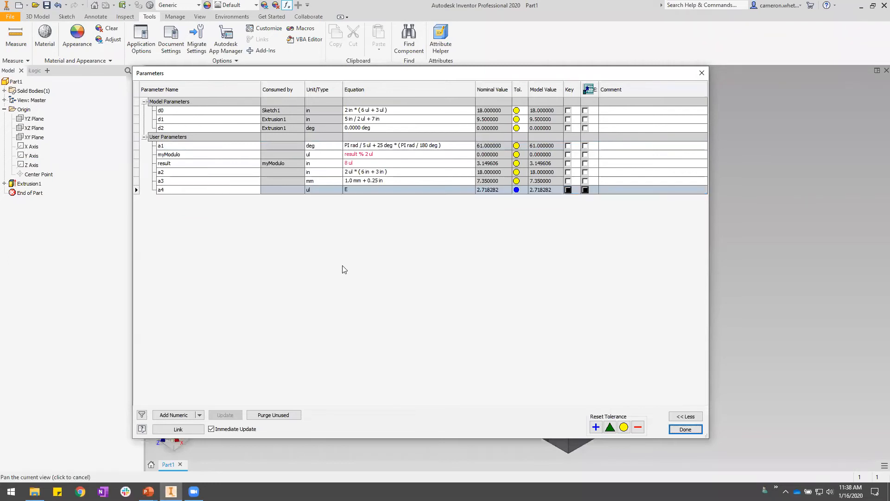
{"action": "key", "text": "alt+Tab"}
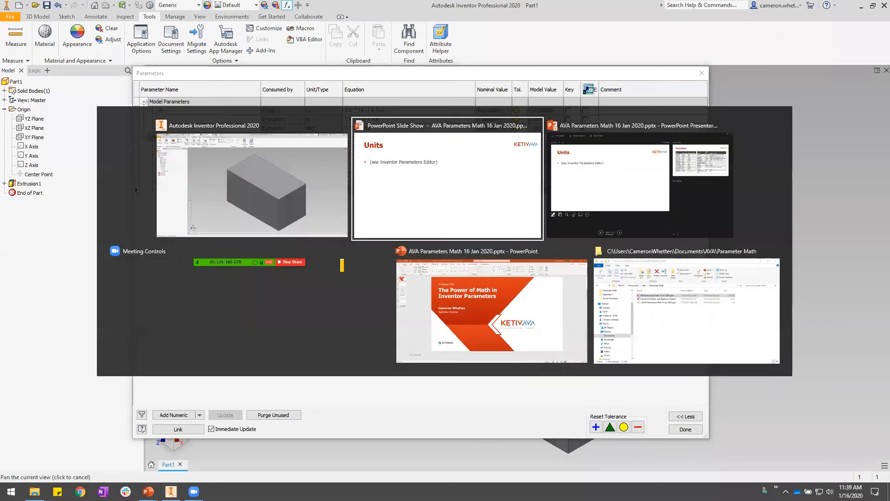
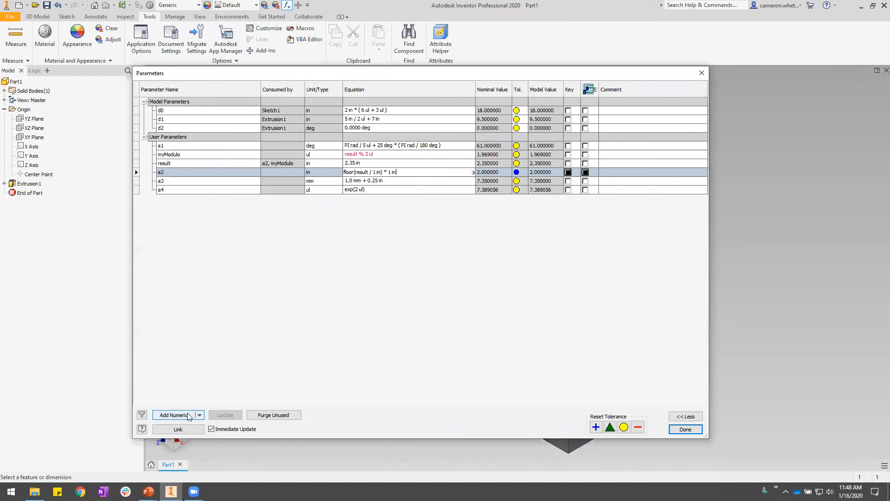
Add a numeric user parameter named a5 and check the Functions slide in the PowerPoint slide show
{"action": "type", "text": "a5"}
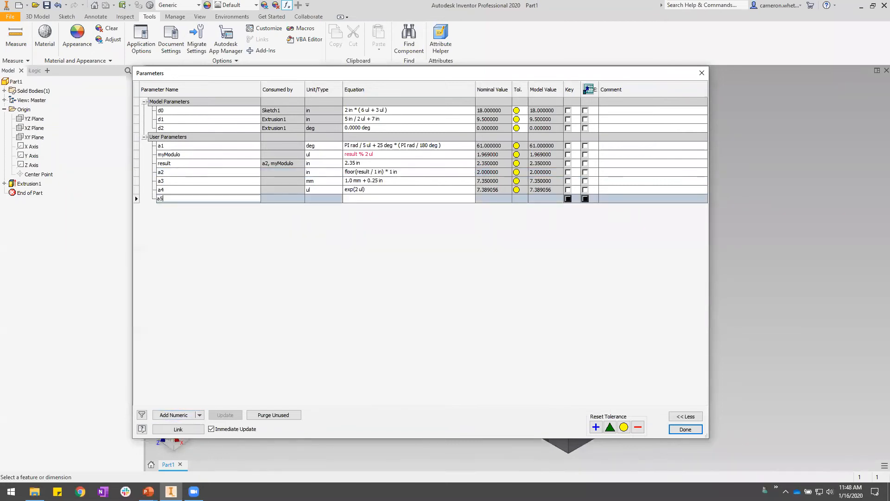
{"action": "key", "text": "Return"}
{"action": "left_click", "coordinate": [365, 199]}
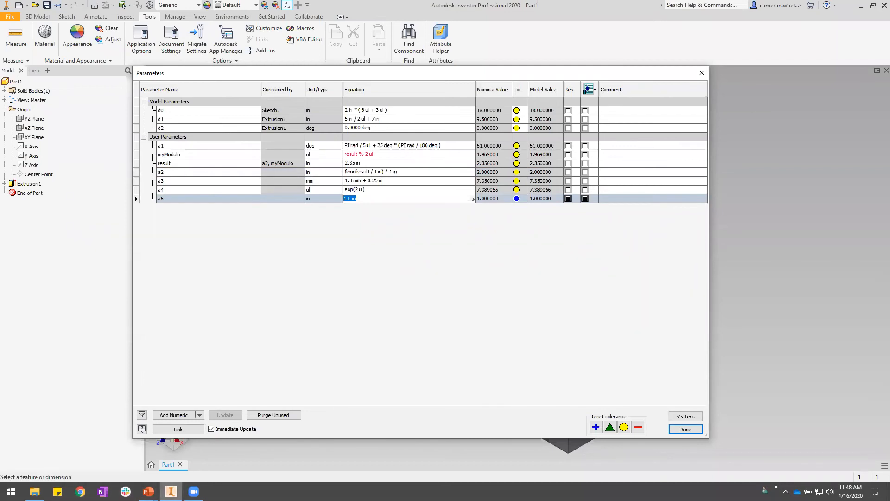
{"action": "key", "text": "alt+Tab"}
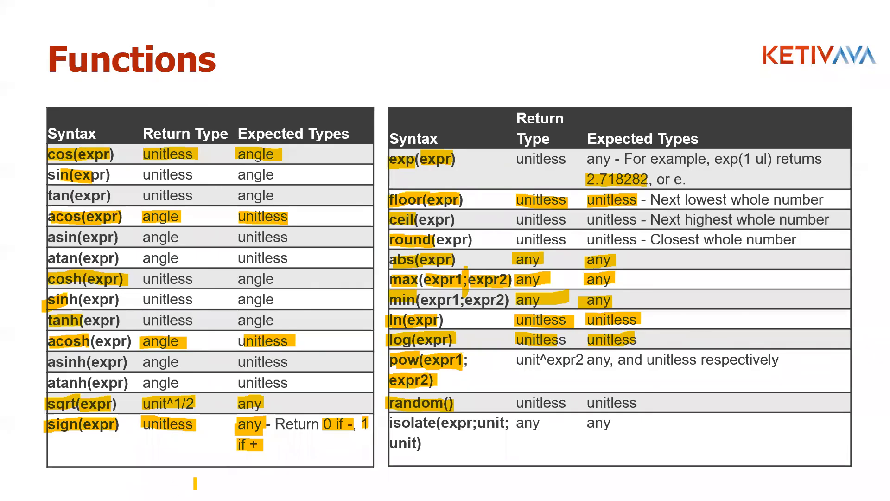
{"action": "key", "text": "alt+Tab"}
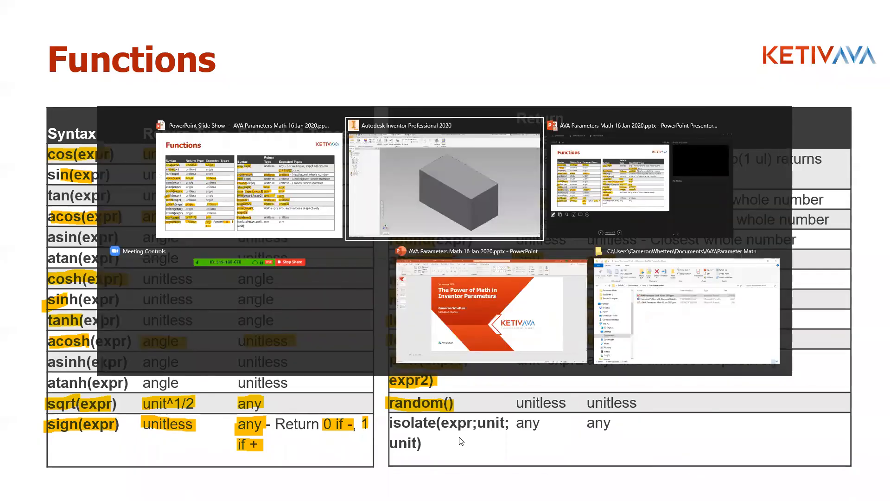
In Inventor, set user parameter a5's unit to ul and its equation to random()
{"action": "left_click", "coordinate": [308, 199]}
{"action": "type", "text": "ul"}
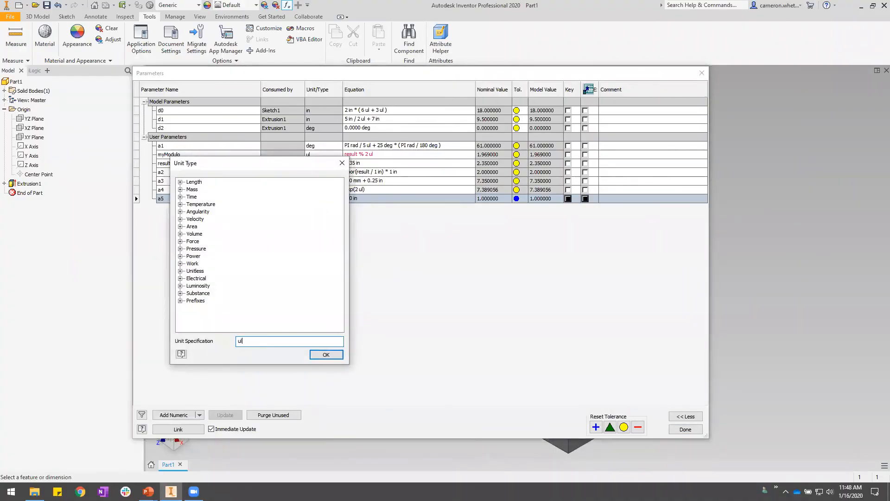
{"action": "key", "text": "Return"}
{"action": "key", "text": "Tab"}
{"action": "type", "text": "ra"}
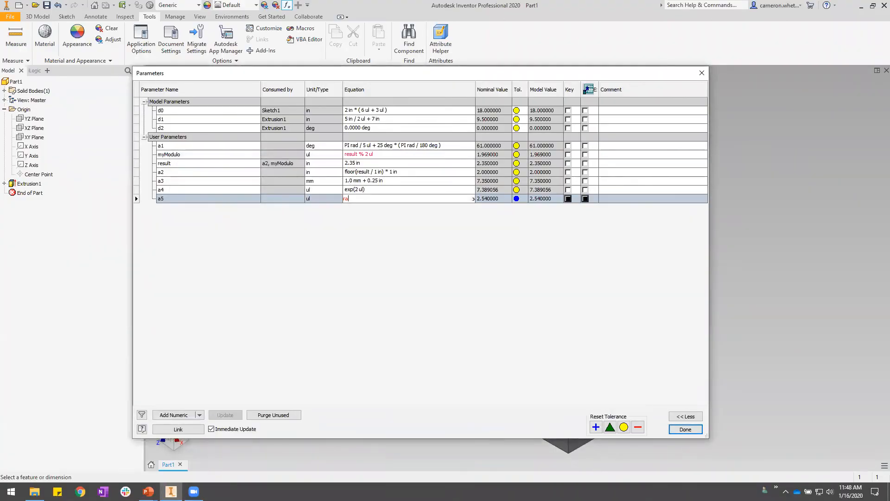
{"action": "type", "text": "ndom()"}
{"action": "key", "text": "BackSpace"}
{"action": "key", "text": "BackSpace"}
{"action": "type", "text": "()"}
{"action": "left_click", "coordinate": [363, 200]}
{"action": "key", "text": "Return"}
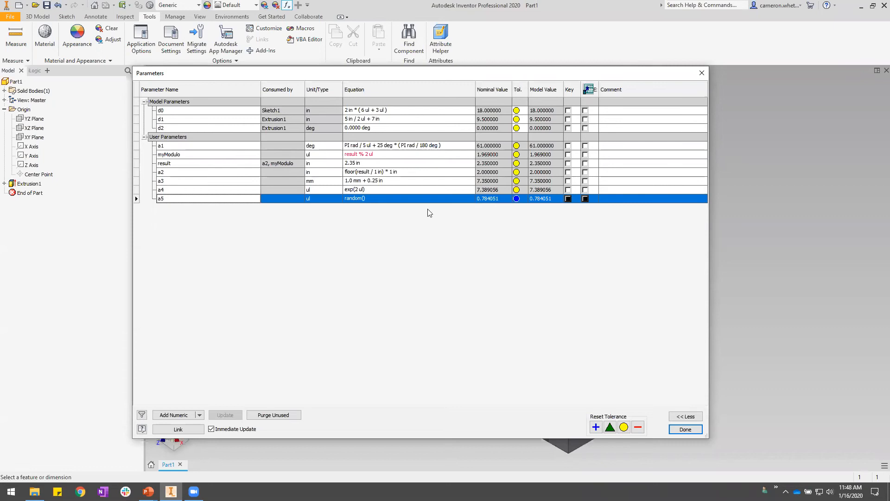
Re-evaluate a5's random() equation and extend it to random() * 2 ul
{"action": "left_click", "coordinate": [373, 202]}
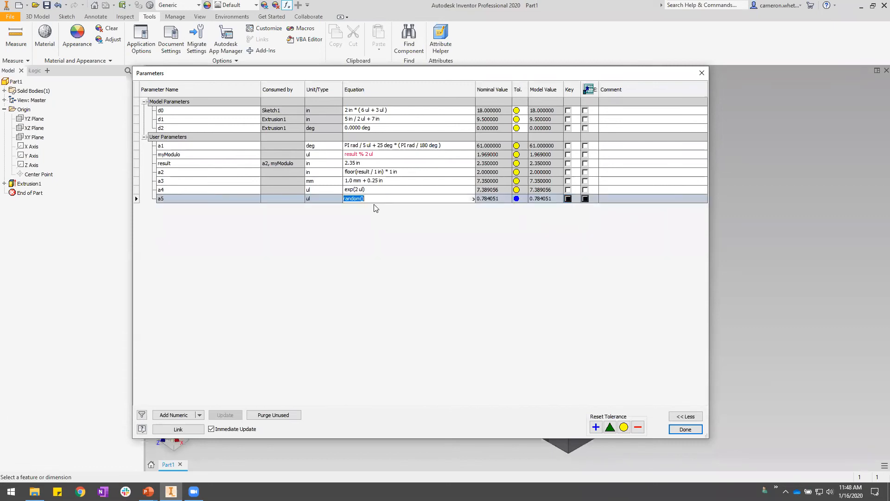
{"action": "key", "text": "Return"}
{"action": "left_click", "coordinate": [370, 200]}
{"action": "key", "text": "Return"}
{"action": "double_click", "coordinate": [370, 200]}
{"action": "type", "text": "* 2 ul"}
{"action": "key", "text": "Return"}
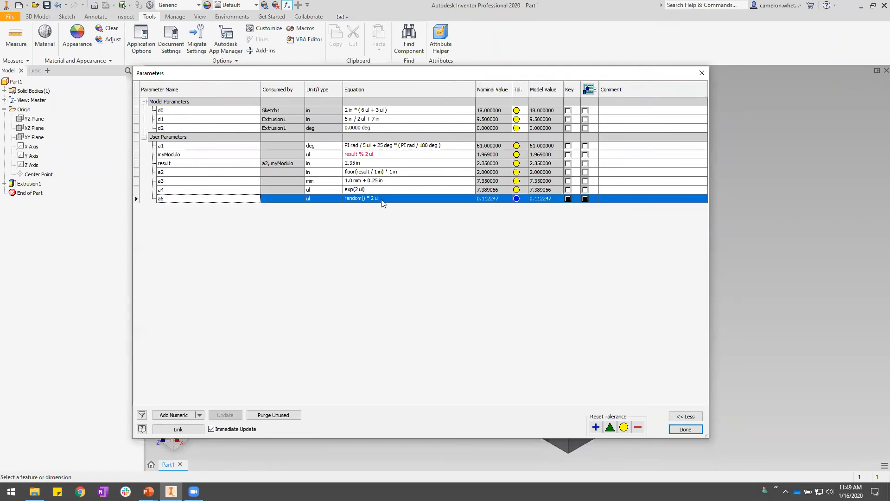
Remove the * 2 ul factor from a5's equation and re-evaluate random()
{"action": "left_click", "coordinate": [364, 199]}
{"action": "left_click_drag", "start_coordinate": [364, 198], "coordinate": [379, 198]}
{"action": "key", "text": "Delete"}
{"action": "key", "text": "Return"}
{"action": "left_click", "coordinate": [372, 199]}
{"action": "left_click", "coordinate": [375, 199]}
{"action": "double_click", "coordinate": [374, 200]}
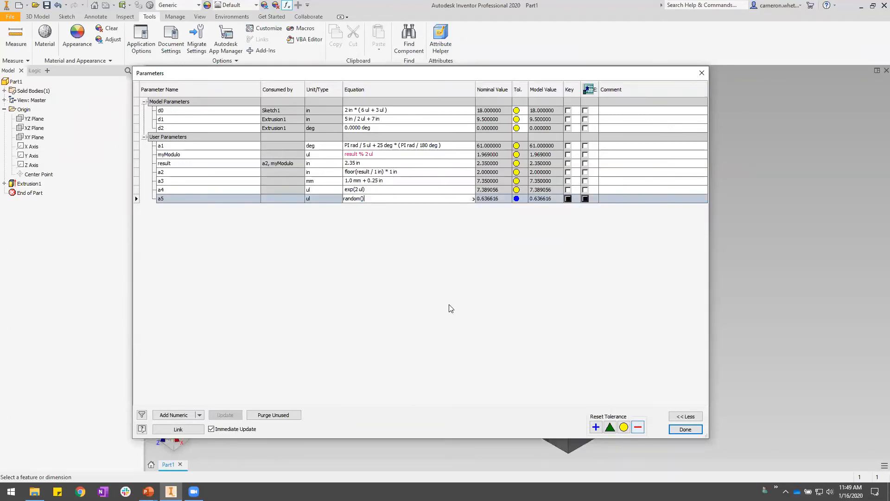
{"action": "key", "text": "Return"}
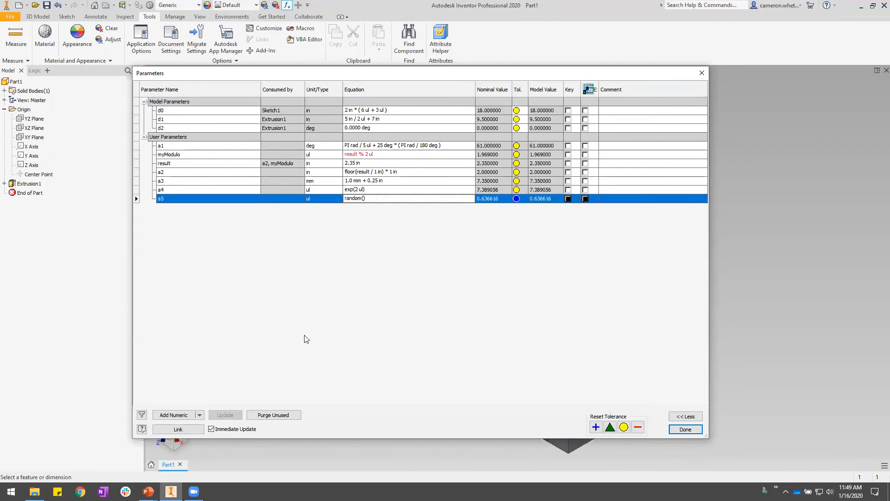
Highlight the isolate(expr;unit;unit) syntax on the Functions slide in the PowerPoint slide show and return to Inventor
{"action": "key", "text": "alt+Tab"}
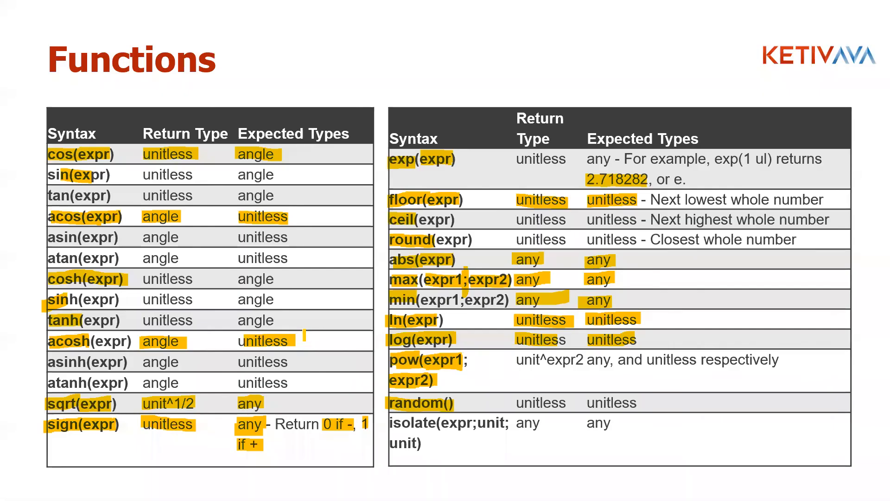
{"action": "left_click_drag", "start_coordinate": [388, 422], "coordinate": [508, 422]}
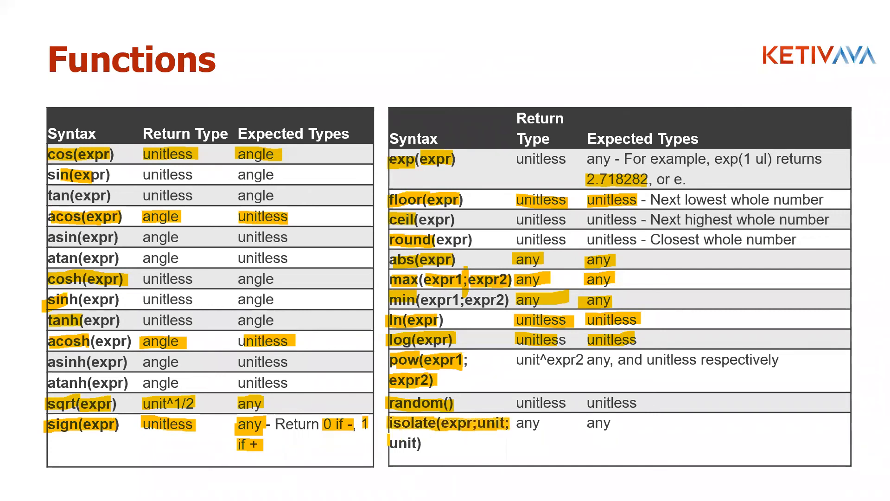
{"action": "left_click_drag", "start_coordinate": [389, 441], "coordinate": [430, 442]}
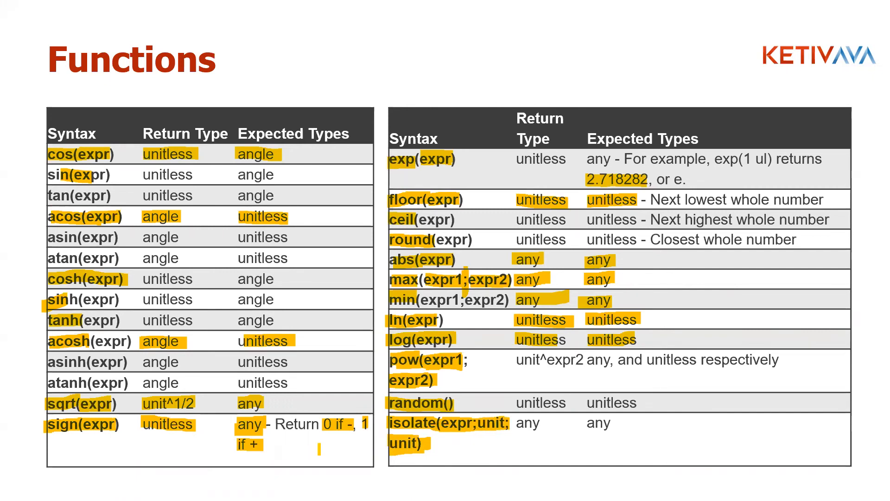
{"action": "key", "text": "alt+Tab"}
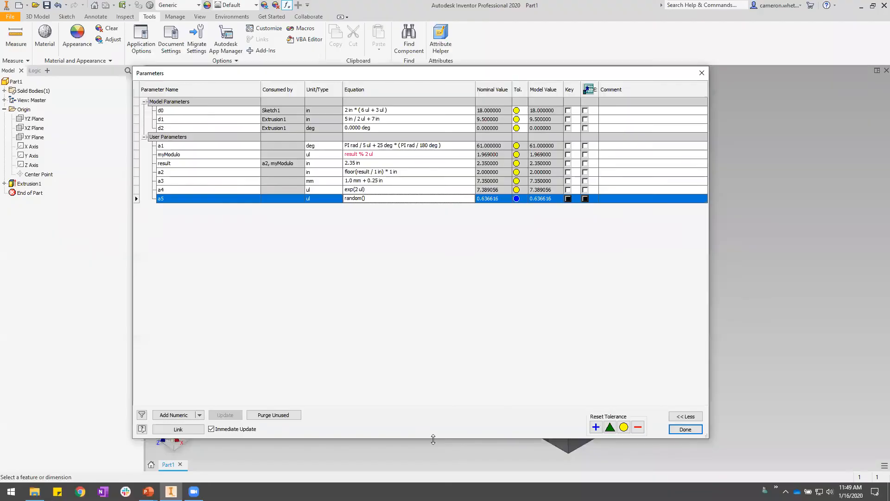
{"action": "left_click", "coordinate": [191, 414]}
{"action": "type", "text": "a"}
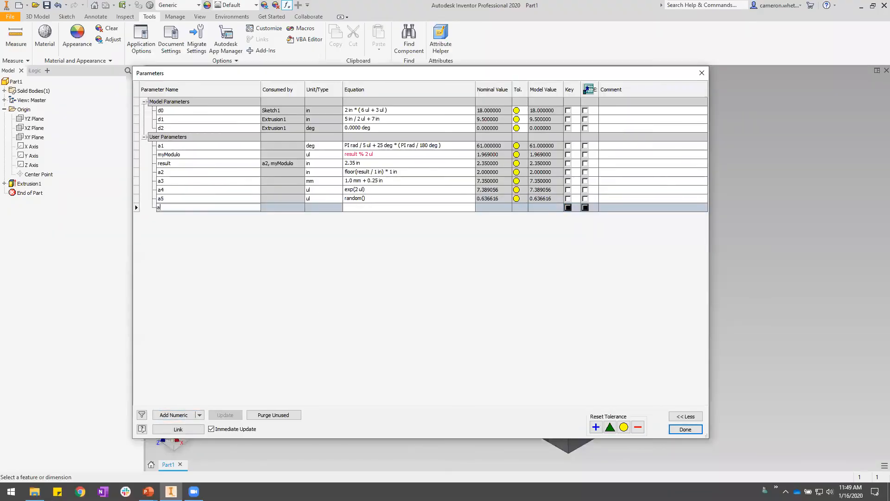
{"action": "key", "text": "Escape"}
{"action": "key", "text": "alt+Tab"}
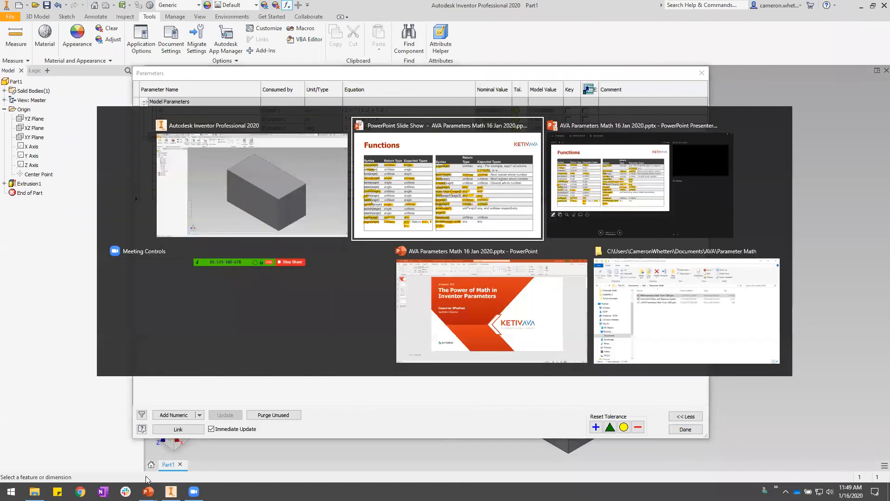
{"action": "key", "text": "alt+Tab"}
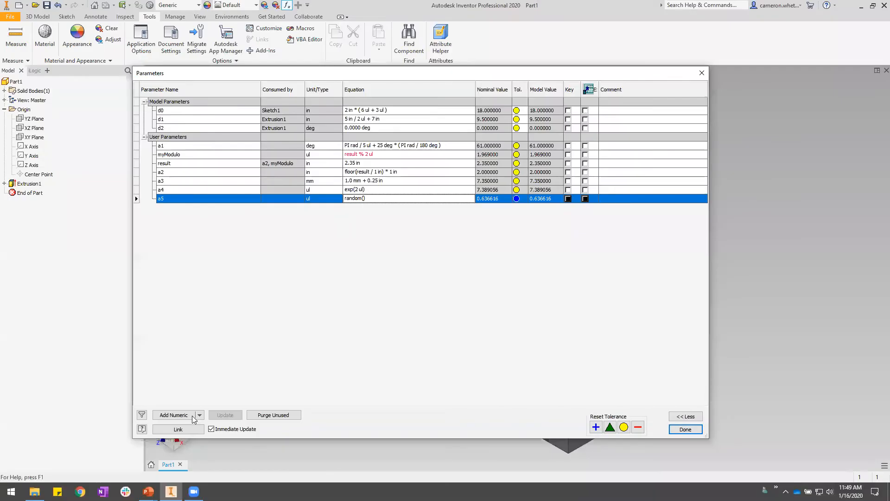
Add numeric user parameter a6 with unit mm and equation 5 mm
{"action": "left_click", "coordinate": [185, 414]}
{"action": "type", "text": "a6"}
{"action": "key", "text": "Return"}
{"action": "left_click", "coordinate": [323, 207]}
{"action": "type", "text": "mm"}
{"action": "key", "text": "Return"}
{"action": "left_click", "coordinate": [370, 207]}
{"action": "type", "text": "5 mm"}
{"action": "key", "text": "Return"}
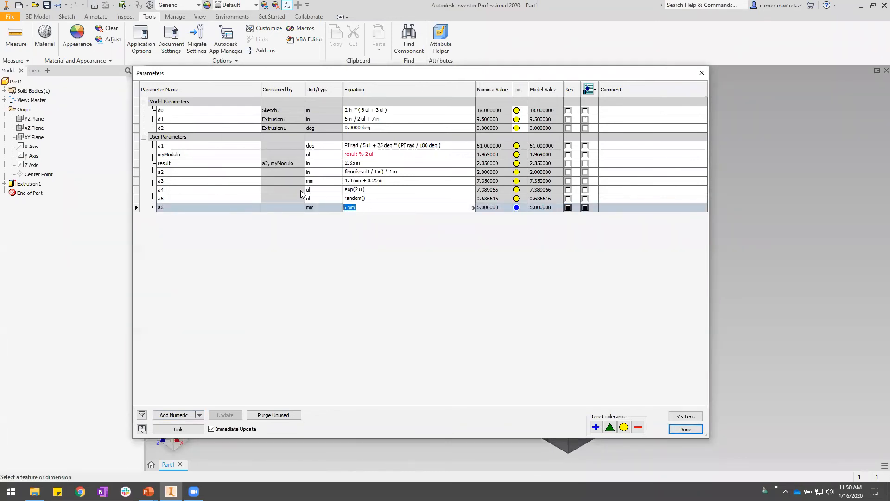
Set user parameter a6's equation to isolate(result;in;mm) and check its nominal value
{"action": "left_click", "coordinate": [353, 163]}
{"action": "left_click", "coordinate": [364, 207]}
{"action": "type", "text": "isolate(result"}
{"action": "type", "text": ";in;mm"}
{"action": "key", "text": "Return"}
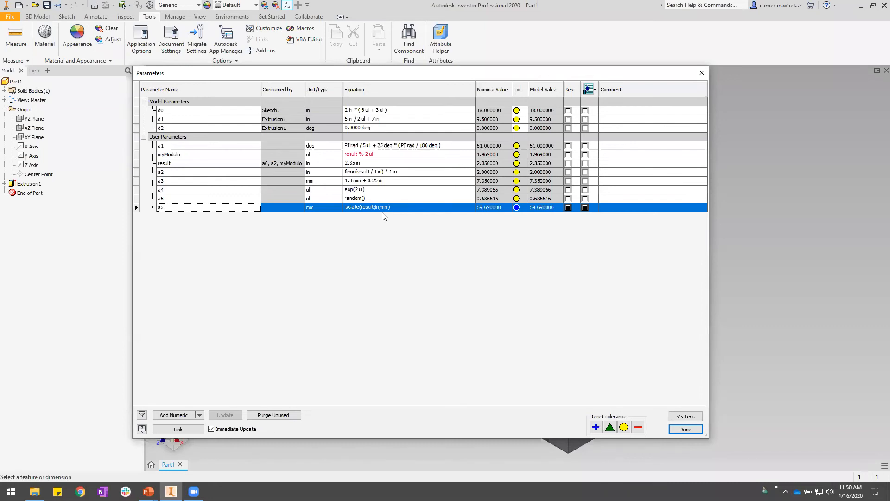
{"action": "left_click", "coordinate": [492, 209]}
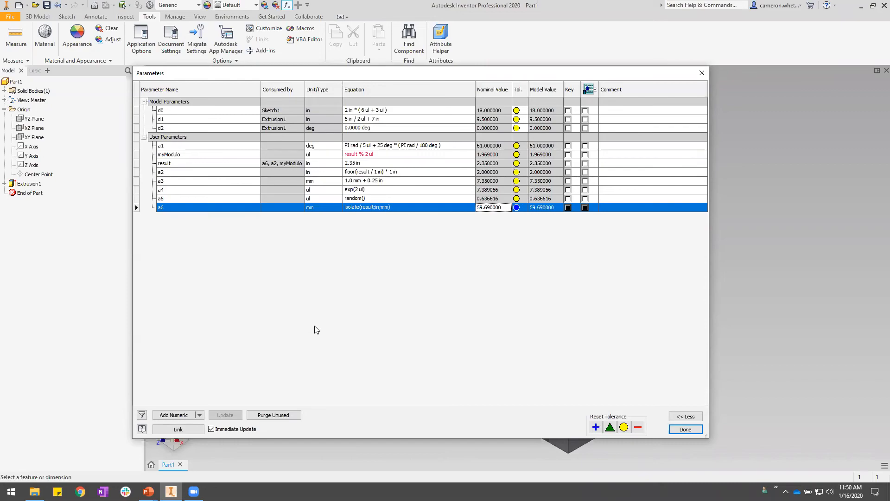
Switch to the PowerPoint slide show and highlight the isolate(expr portion of the function syntax again
{"action": "key", "text": "alt+Tab"}
{"action": "left_click_drag", "start_coordinate": [394, 417], "coordinate": [469, 421]}
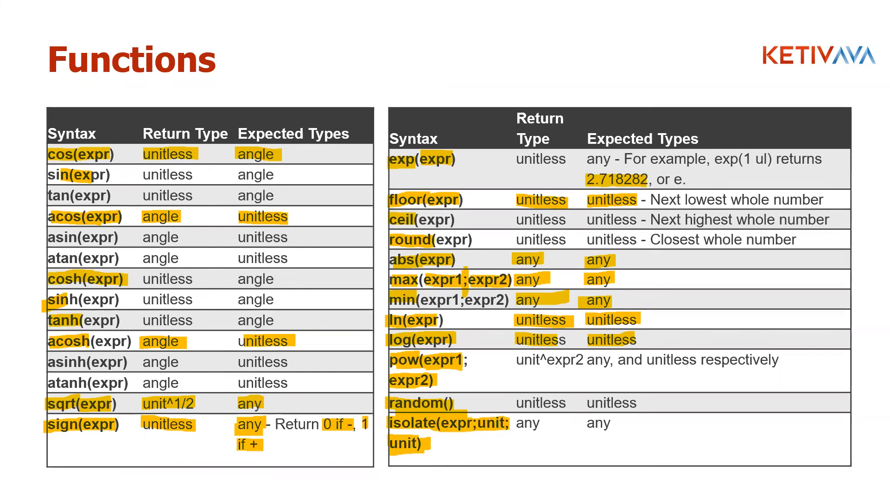
Return to Inventor and inspect the equations of user parameters a5, myModulo and a6 in the parameters table
{"action": "key", "text": "alt+Tab"}
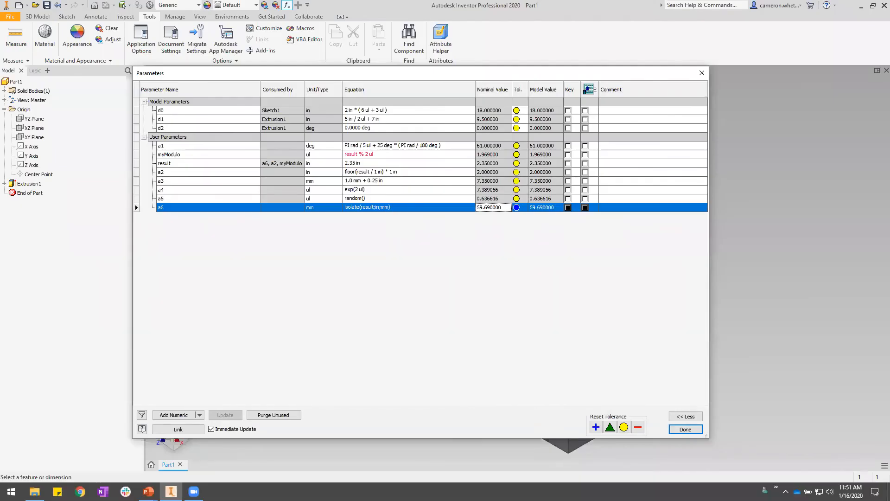
{"action": "left_click", "coordinate": [369, 198]}
{"action": "left_click", "coordinate": [364, 155]}
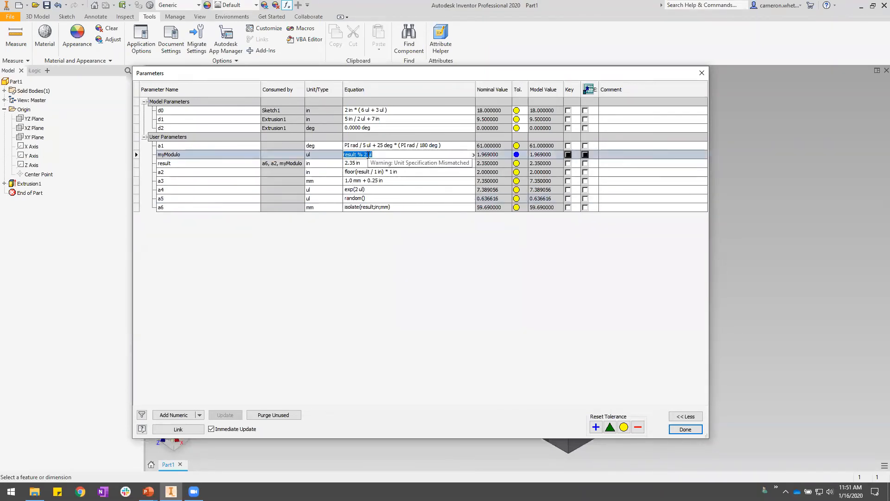
{"action": "left_click", "coordinate": [402, 207]}
{"action": "left_click", "coordinate": [402, 207]}
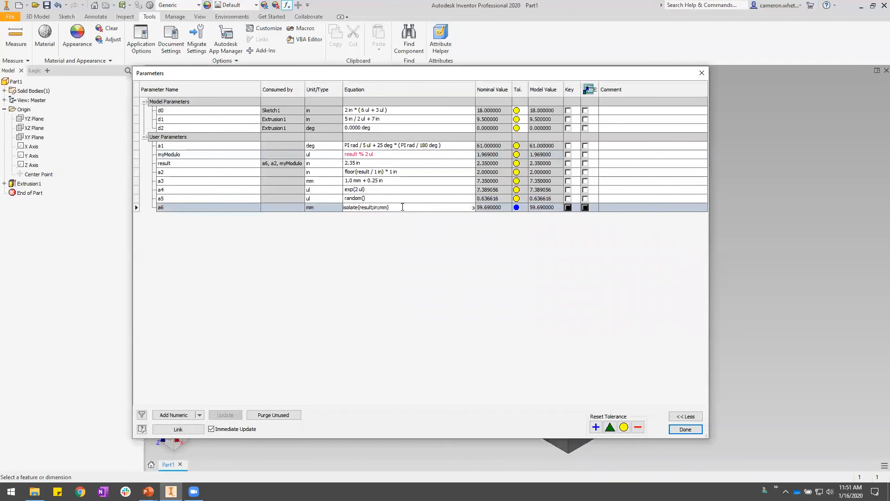
{"action": "left_click", "coordinate": [224, 206]}
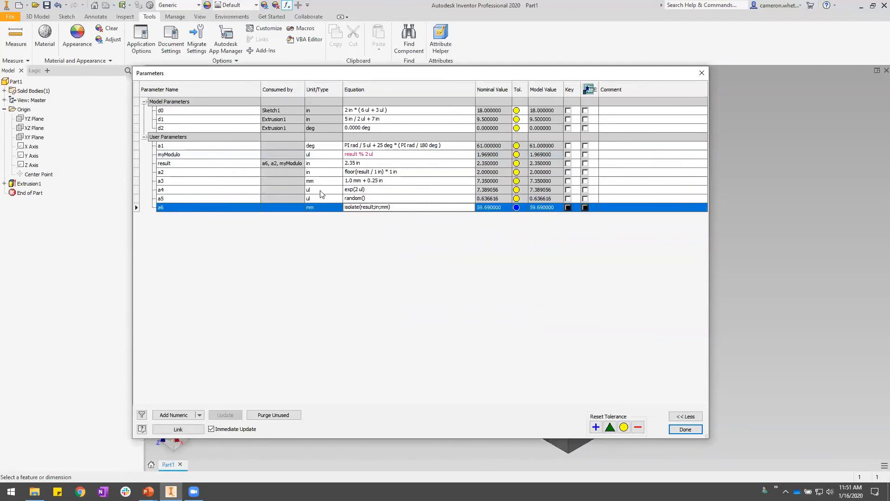
{"action": "left_click", "coordinate": [371, 199]}
{"action": "key", "text": "End"}
{"action": "key", "text": "BackSpace"}
{"action": "key", "text": "BackSpace"}
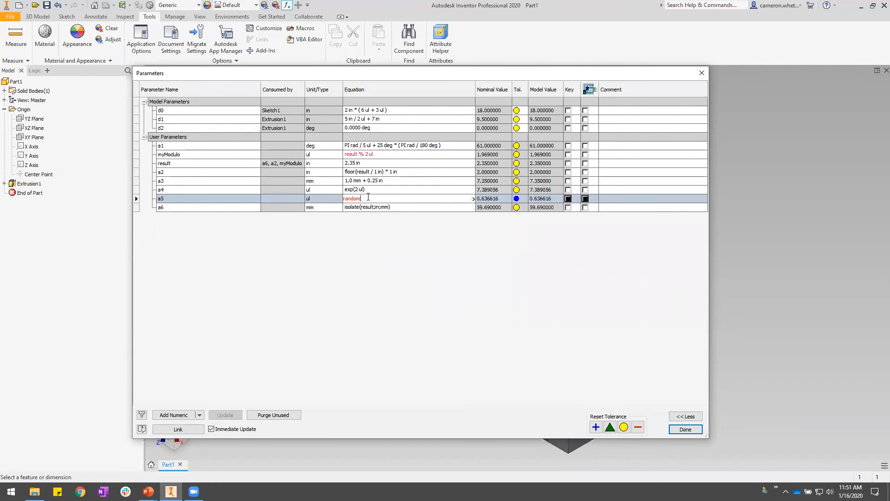
{"action": "key", "text": "BackSpace"}
{"action": "key", "text": "BackSpace"}
{"action": "key", "text": "BackSpace"}
{"action": "key", "text": "BackSpace"}
{"action": "key", "text": "BackSpace"}
{"action": "key", "text": "BackSpace"}
{"action": "type", "text": "+6"}
{"action": "mouse_move", "coordinate": [347, 199]}
{"action": "left_click_drag", "start_coordinate": [348, 199], "coordinate": [337, 199]}
{"action": "left_click_drag", "start_coordinate": [351, 198], "coordinate": [320, 196]}
{"action": "type", "text": "5)"}
{"action": "left_click_drag", "start_coordinate": [354, 199], "coordinate": [287, 200]}
{"action": "left_click", "coordinate": [368, 164]}
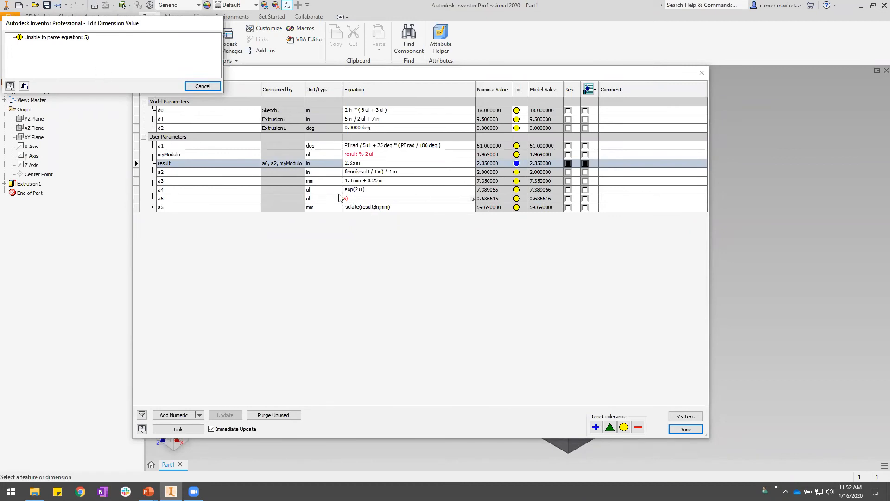
{"action": "left_click", "coordinate": [200, 86]}
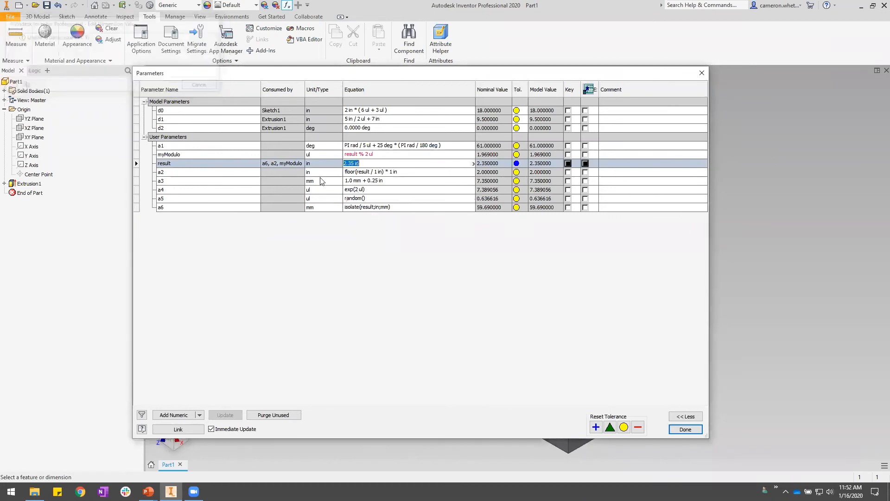
{"action": "left_click", "coordinate": [366, 198]}
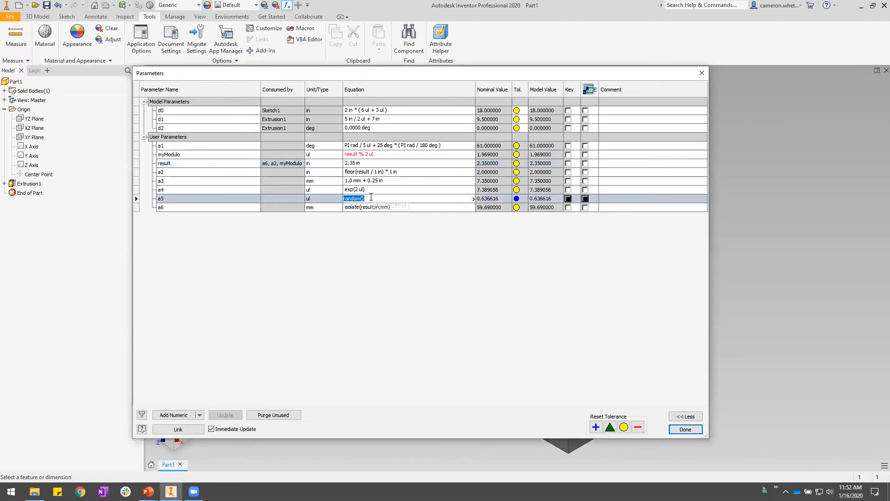
Set the equation of user parameter result to 2 in + (3 ul) ^ 3 ul
{"action": "left_click", "coordinate": [366, 164]}
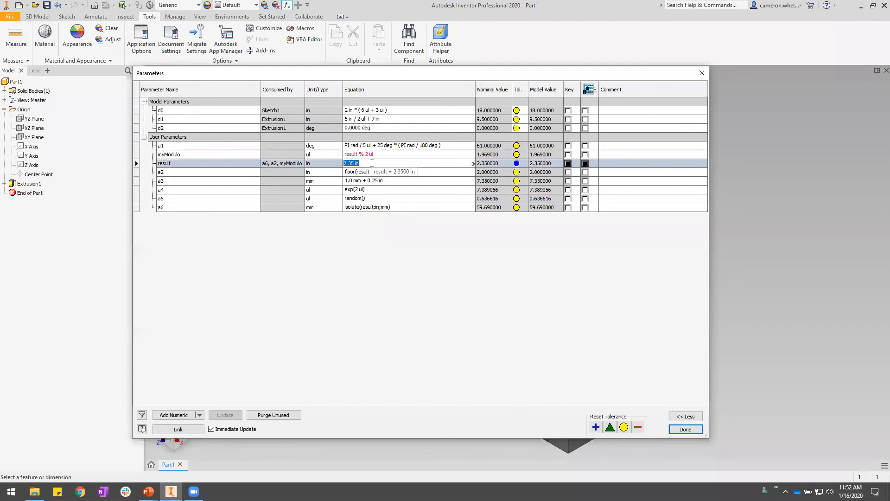
{"action": "type", "text": "2+3^3"}
{"action": "mouse_move", "coordinate": [353, 164]}
{"action": "type", "text": "in"}
{"action": "key", "text": "Return"}
{"action": "left_click", "coordinate": [368, 165]}
{"action": "double_click", "coordinate": [381, 164]}
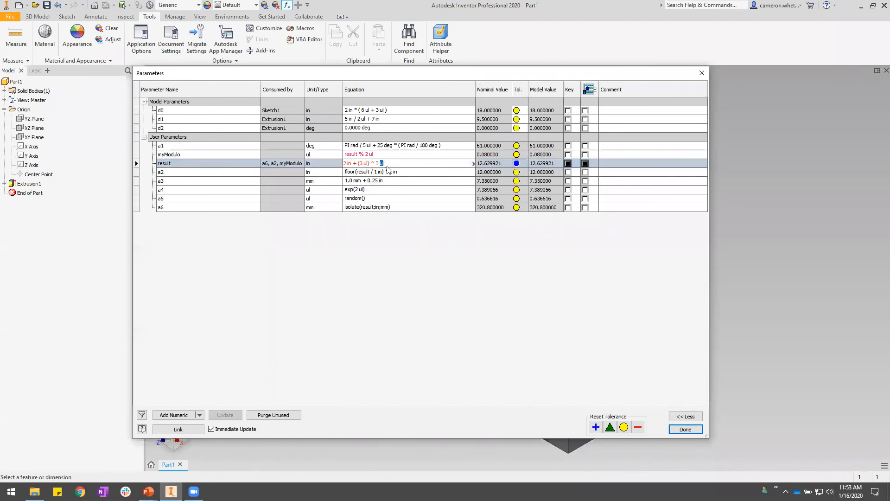
{"action": "key", "text": "Escape"}
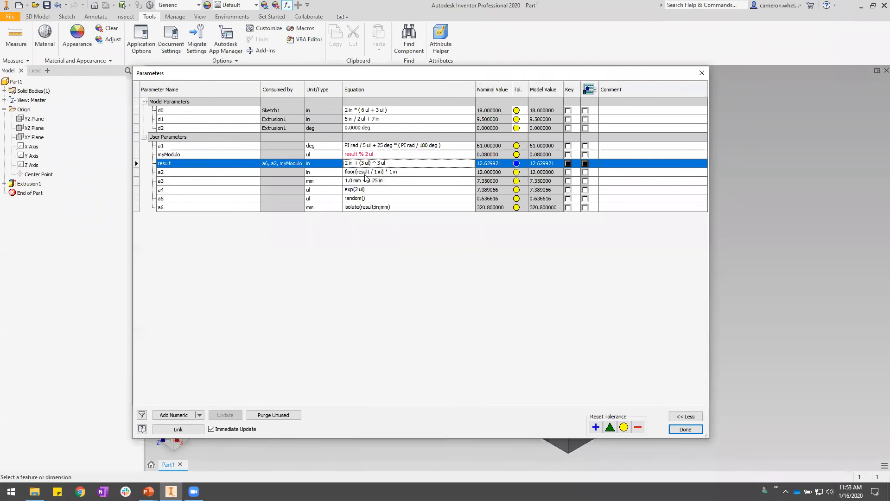
Replace the unitless base in result's equation with inches, making it 2 in + ( 3 in ) ^ 3 ul
{"action": "left_click", "coordinate": [391, 163]}
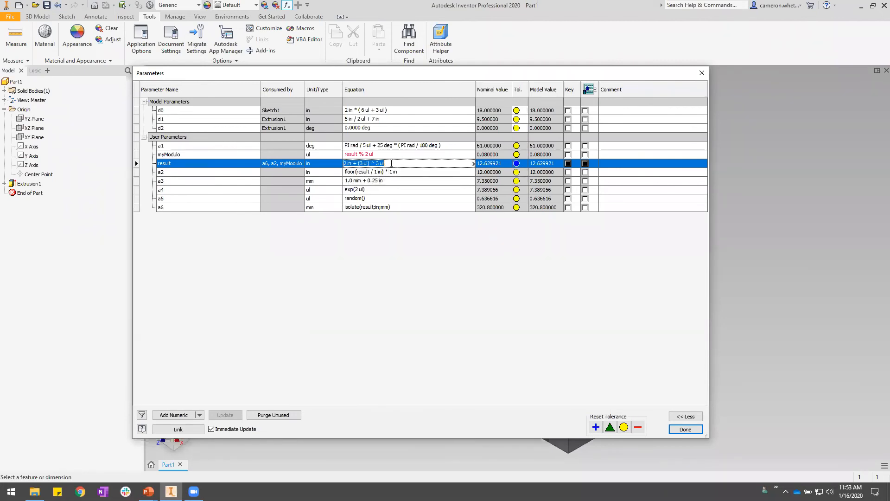
{"action": "double_click", "coordinate": [366, 163]}
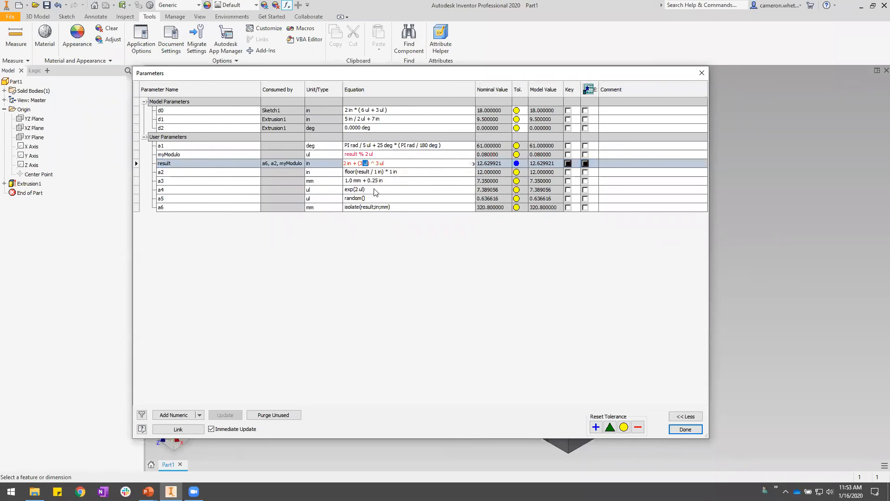
{"action": "type", "text": "in"}
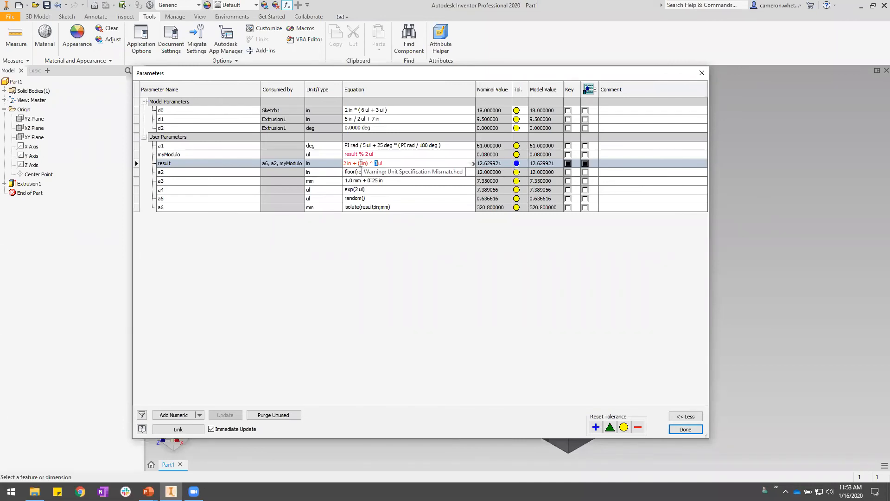
{"action": "left_click_drag", "start_coordinate": [359, 163], "coordinate": [365, 163]}
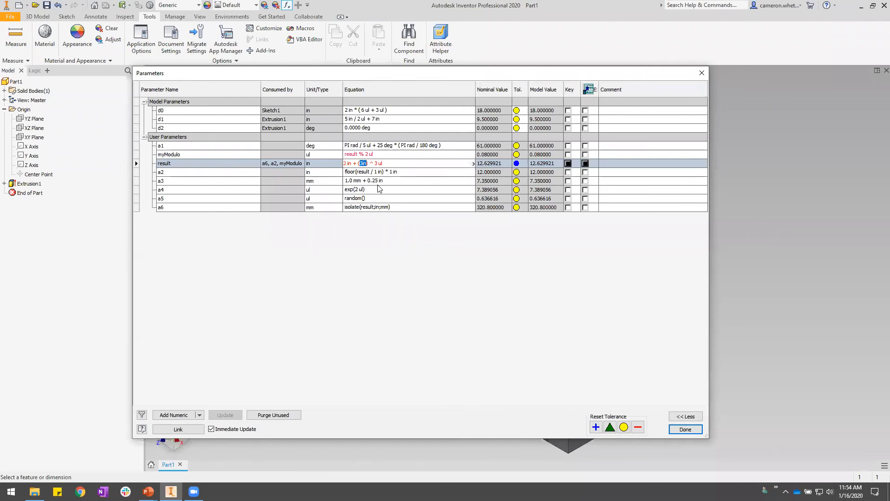
{"action": "left_click", "coordinate": [394, 163]}
{"action": "key", "text": "Return"}
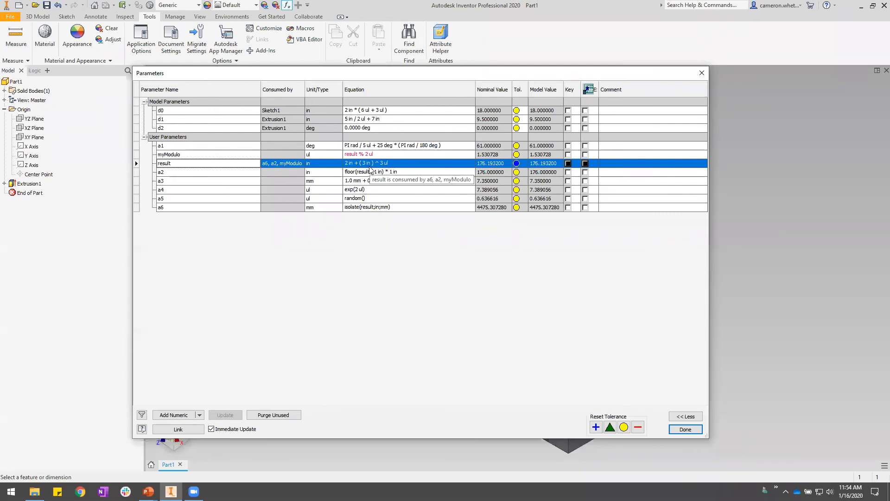
{"action": "left_click", "coordinate": [369, 163]}
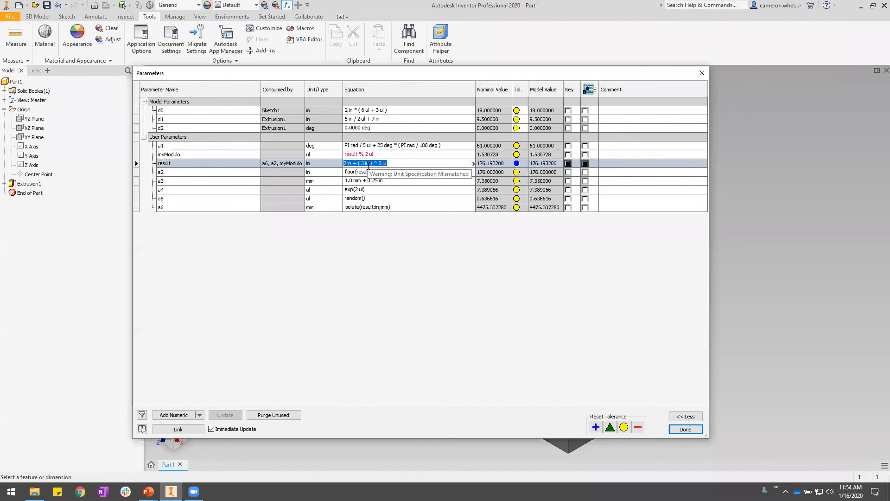
{"action": "type", "text": "2"}
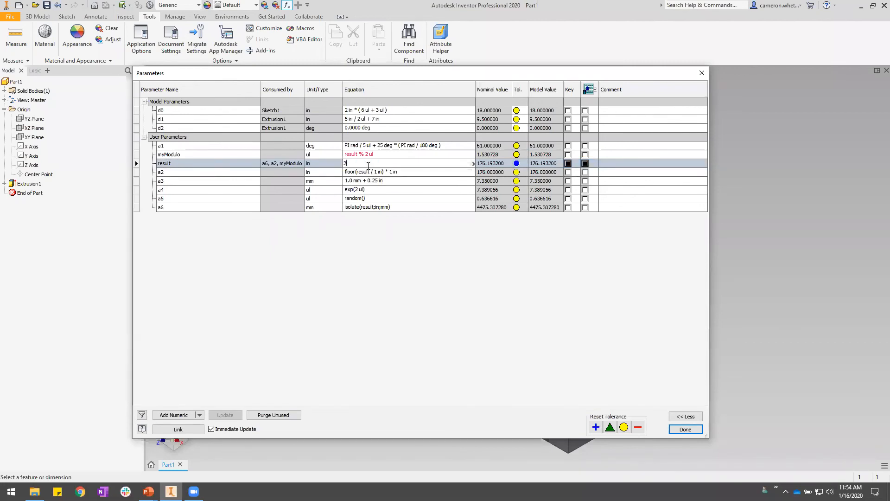
{"action": "type", "text": "m^2"}
{"action": "key", "text": "Escape"}
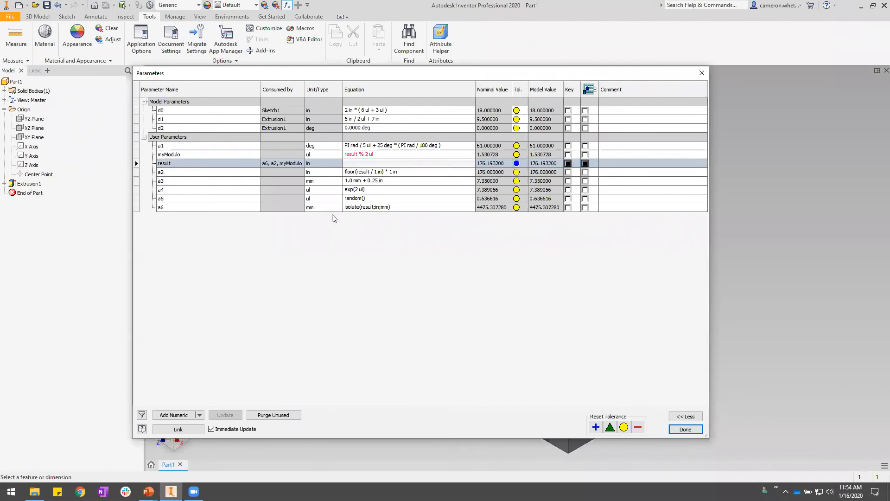
Change the unit type of user parameter result to m^2
{"action": "left_click", "coordinate": [317, 166]}
{"action": "type", "text": "m"}
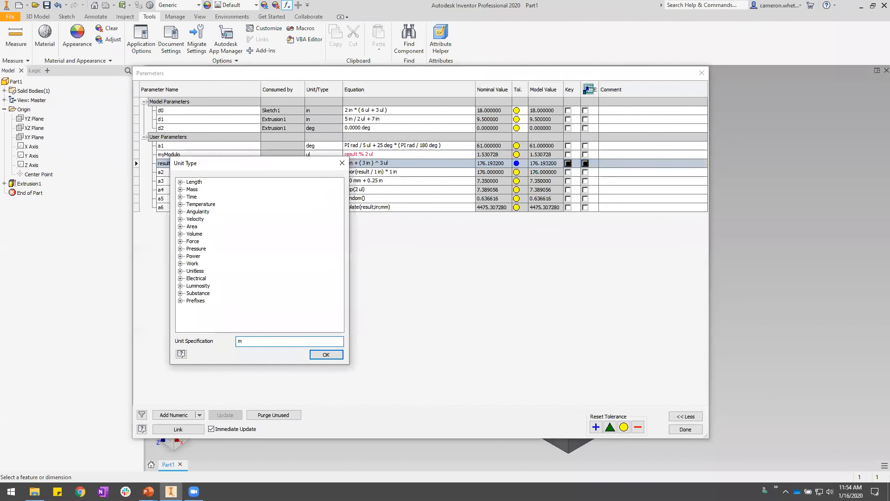
{"action": "type", "text": "^2"}
{"action": "key", "text": "Return"}
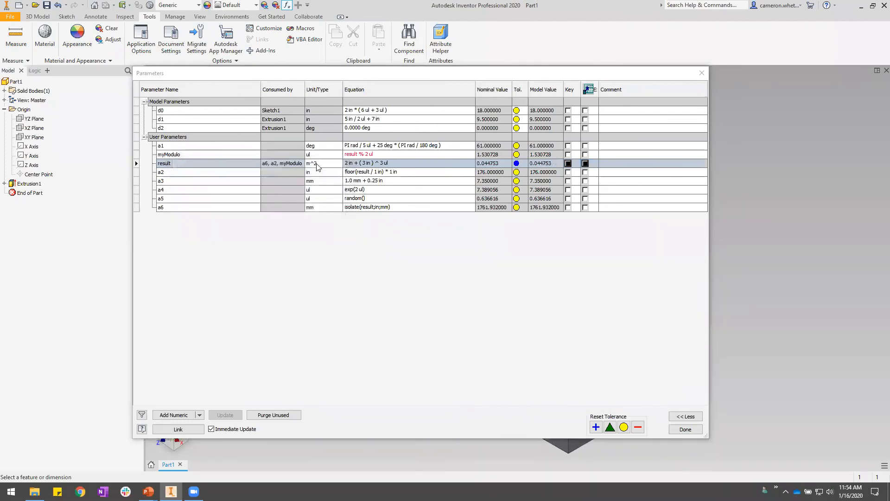
Set the equation of user parameter result to 2 m^2
{"action": "left_click", "coordinate": [362, 164]}
{"action": "type", "text": "2M"}
{"action": "key", "text": "BackSpace"}
{"action": "type", "text": "m^2"}
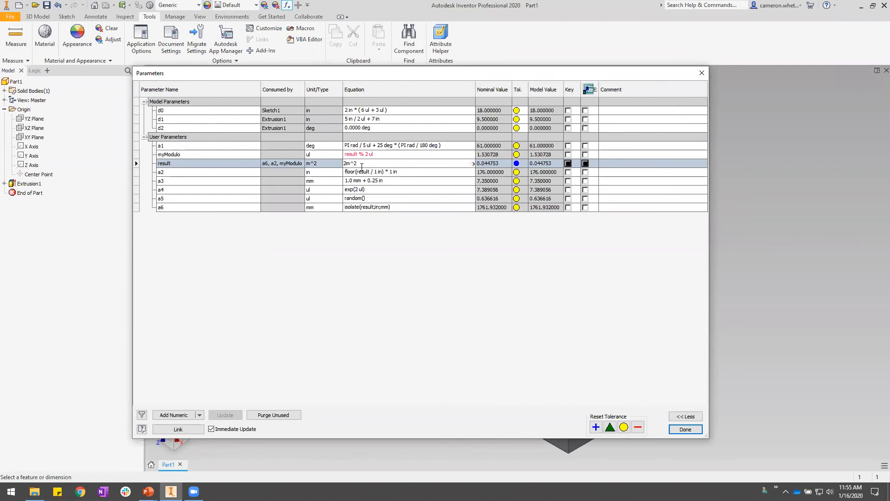
{"action": "key", "text": "Return"}
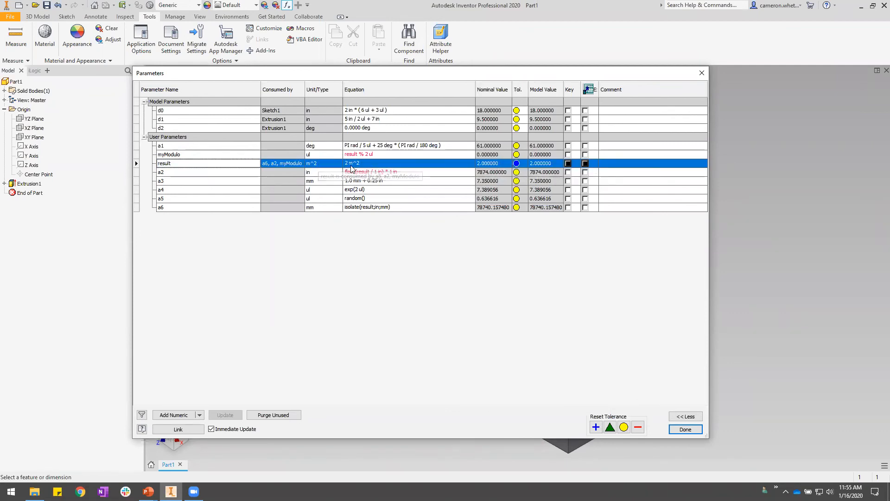
Parenthesize the base in result's equation so it reads ( 2 m ) ^ 2 ul, and close the parameters table
{"action": "left_click", "coordinate": [371, 164]}
{"action": "left_click_drag", "start_coordinate": [351, 163], "coordinate": [359, 163]}
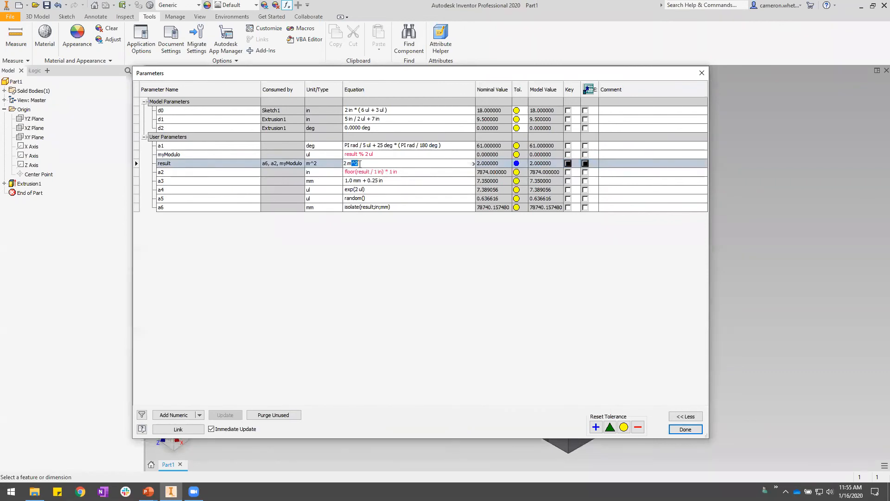
{"action": "left_click", "coordinate": [358, 165]}
{"action": "type", "text": "ul"}
{"action": "key", "text": "BackSpace"}
{"action": "key", "text": "BackSpace"}
{"action": "left_click_drag", "start_coordinate": [348, 164], "coordinate": [360, 164]}
{"action": "key", "text": "Home"}
{"action": "type", "text": "("}
{"action": "left_click", "coordinate": [353, 164]}
{"action": "type", "text": ")"}
{"action": "key", "text": "Return"}
{"action": "left_click", "coordinate": [369, 164]}
{"action": "key", "text": "Return"}
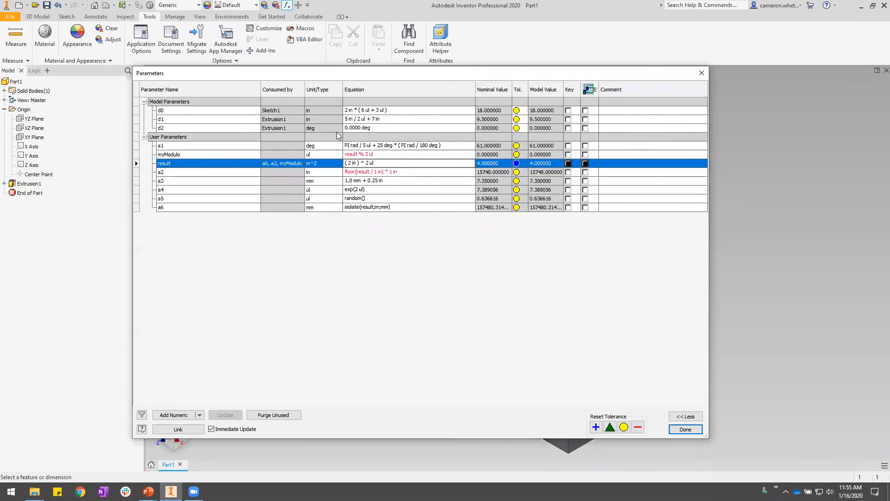
{"action": "left_click", "coordinate": [676, 427]}
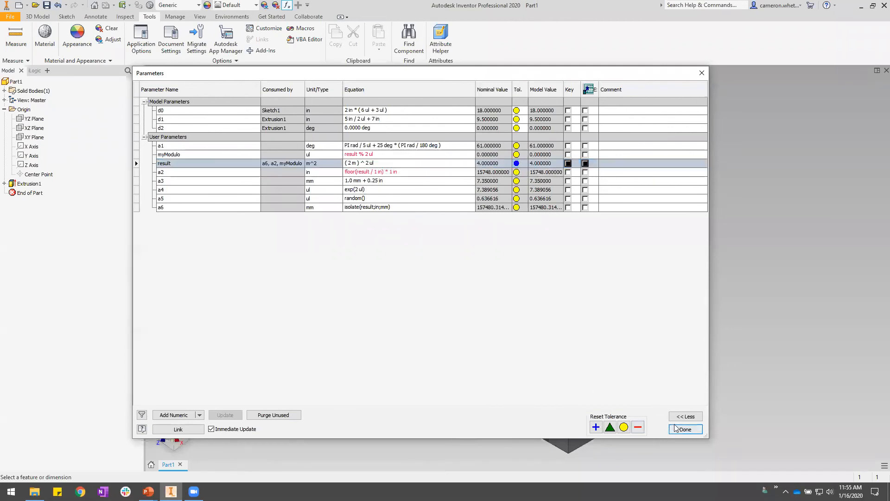
Open the Inventor 2020 online help, search for functions, and view the "Functions, prefixes, and algebraic operators" topic
{"action": "key", "text": "alt+Tab"}
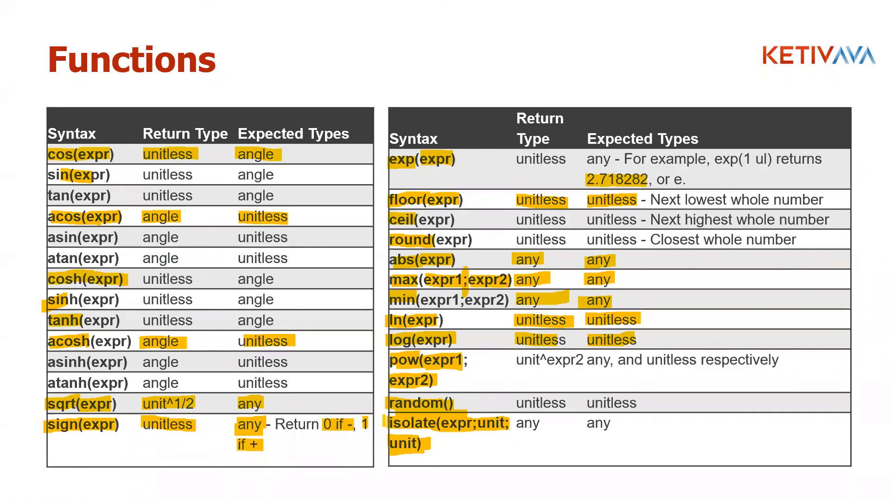
{"action": "key", "text": "alt+Tab"}
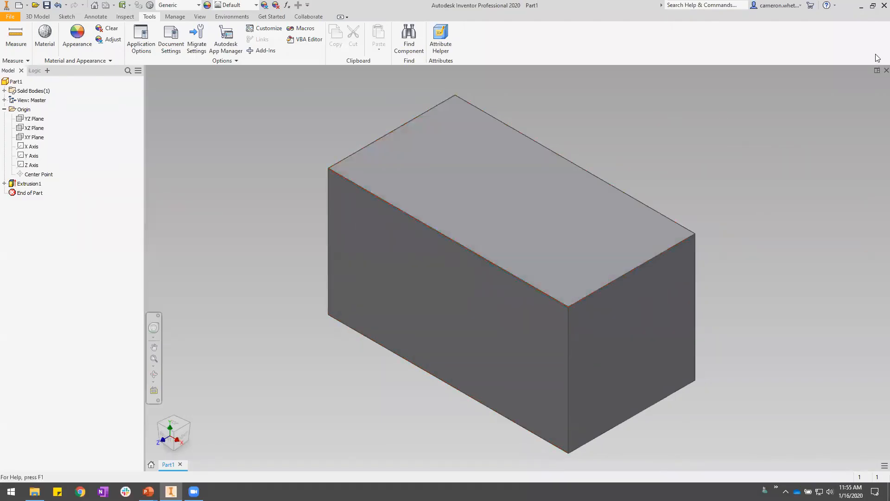
{"action": "left_click", "coordinate": [828, 6]}
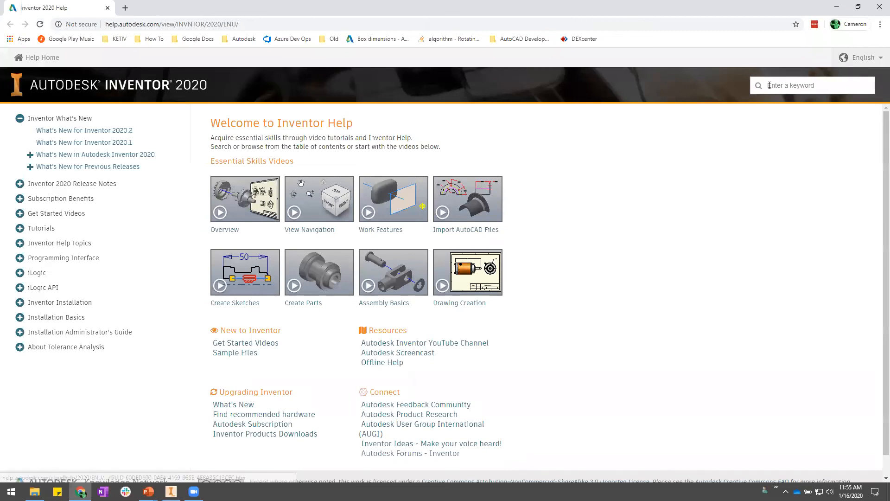
{"action": "left_click", "coordinate": [763, 88]}
{"action": "type", "text": "functions"}
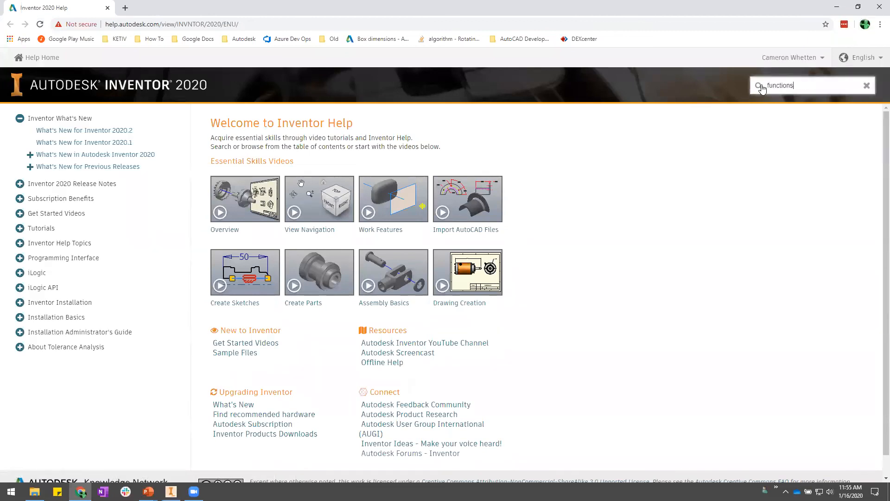
{"action": "key", "text": "Return"}
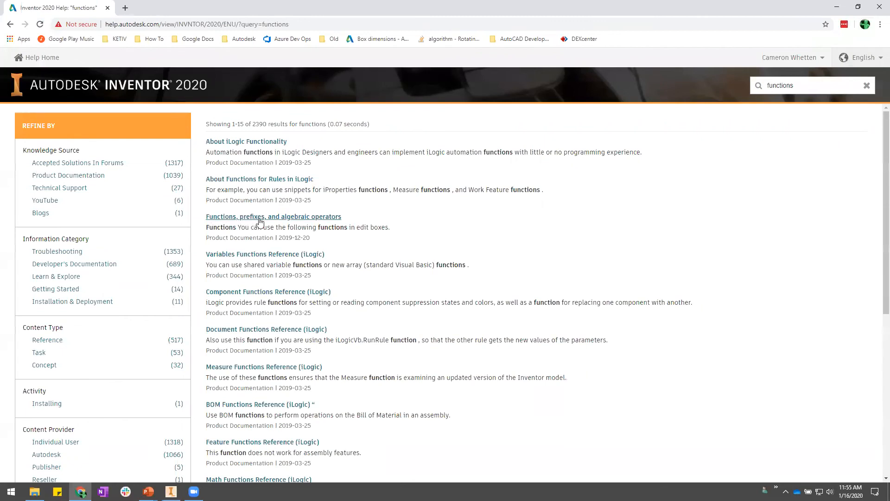
{"action": "left_click", "coordinate": [336, 222]}
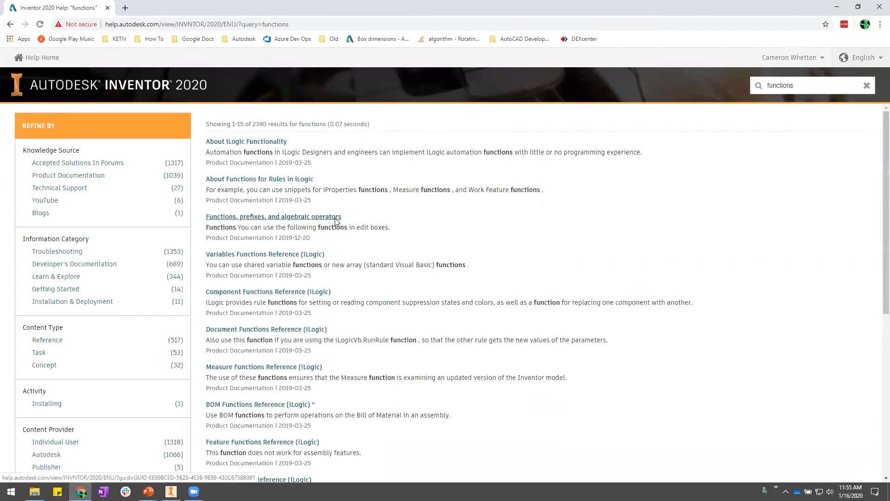
{"action": "left_click_drag", "start_coordinate": [878, 136], "coordinate": [879, 111]}
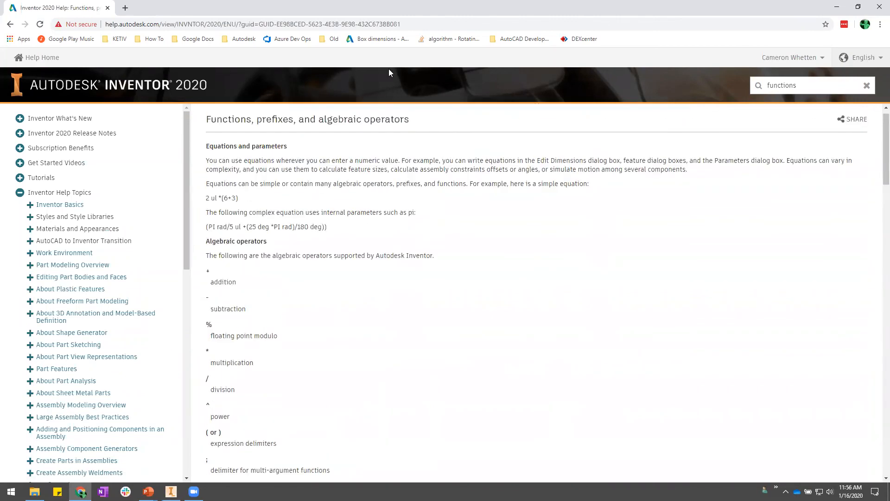
Switch back from the help page to the Inventor part, and open its parameters table for a look before closing it
{"action": "left_click", "coordinate": [836, 7]}
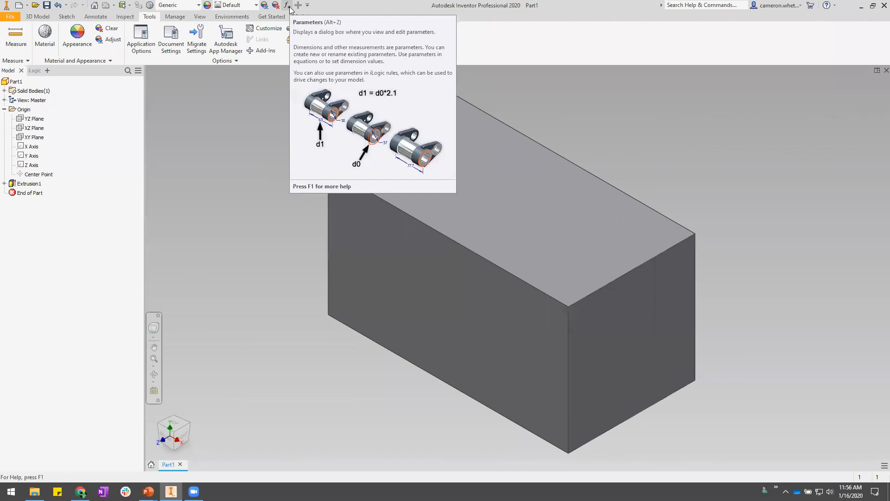
{"action": "left_click", "coordinate": [175, 17]}
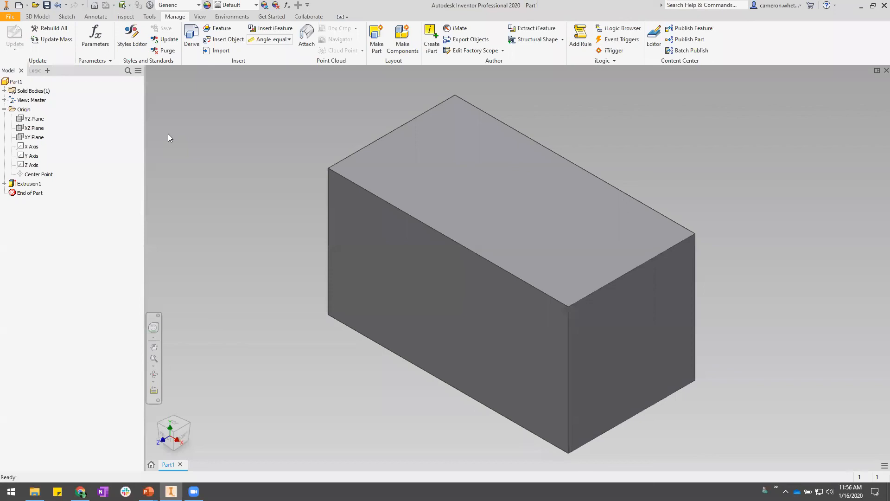
{"action": "key", "text": "alt+2"}
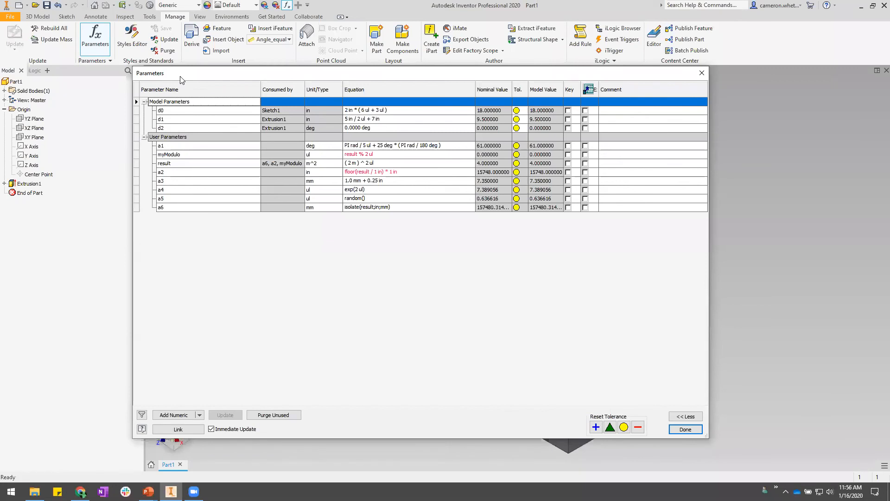
{"action": "key", "text": "Escape"}
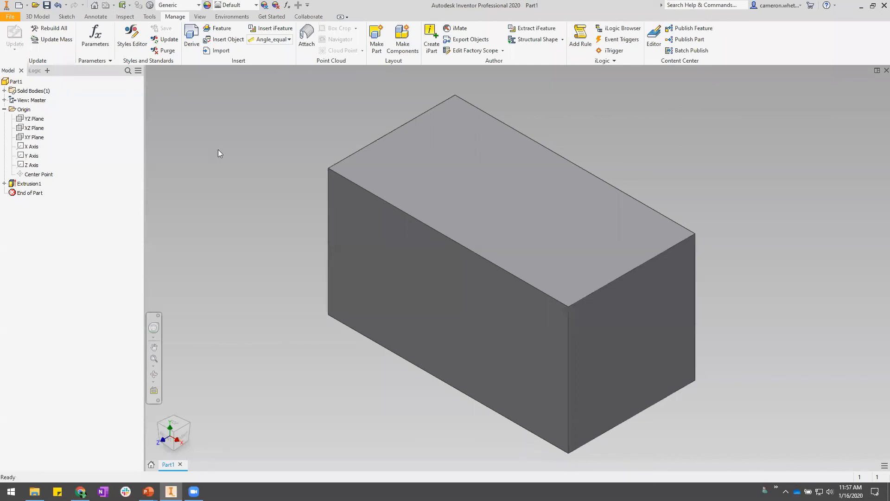
Reopen the parameters table and set the equation of user parameter myModulo to 7.555 ul % 2 ul
{"action": "left_click", "coordinate": [286, 5]}
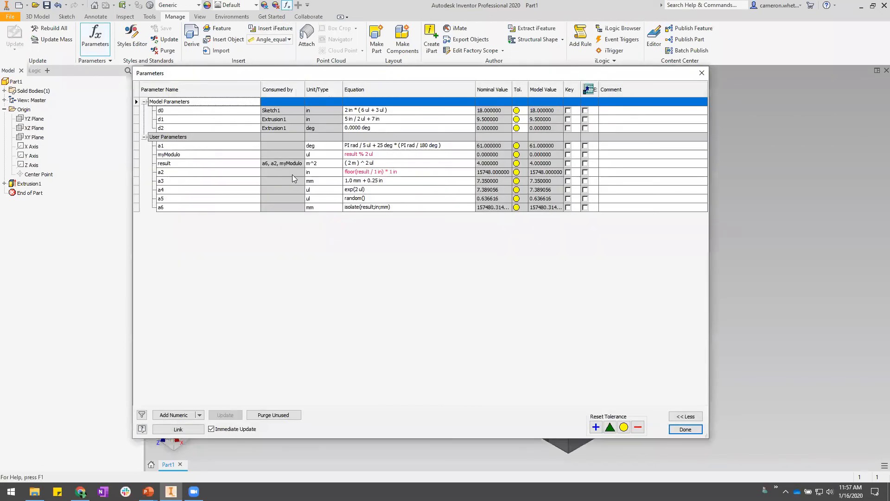
{"action": "left_click", "coordinate": [353, 154]}
{"action": "left_click_drag", "start_coordinate": [357, 154], "coordinate": [300, 155]}
{"action": "type", "text": "7.555"}
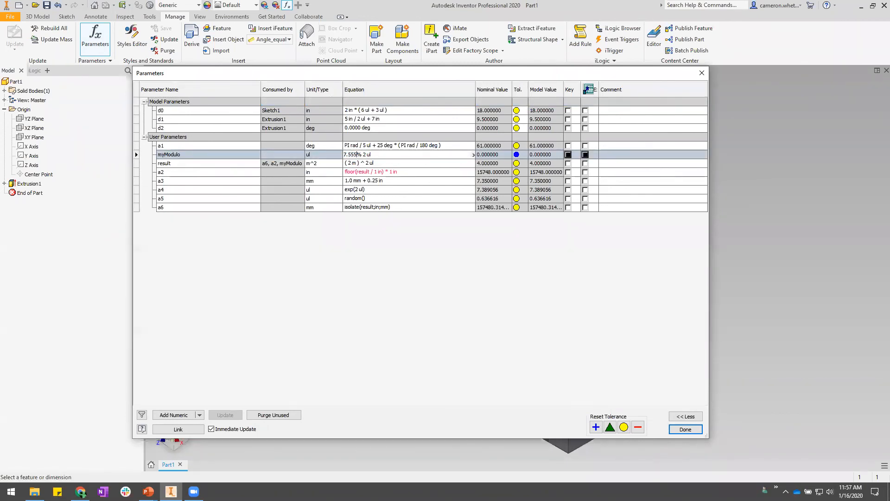
{"action": "key", "text": "Return"}
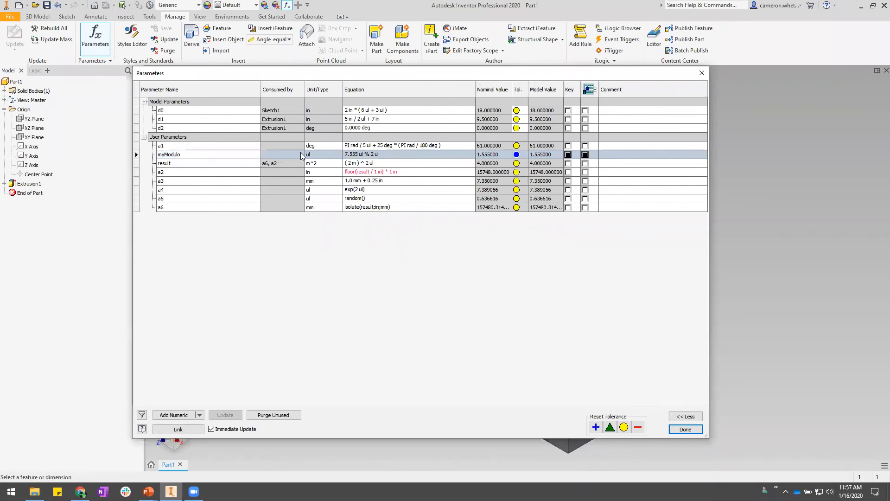
Change the divisor in myModulo's equation to 1, so it reads 7.555 ul % 1 ul
{"action": "left_click", "coordinate": [372, 154]}
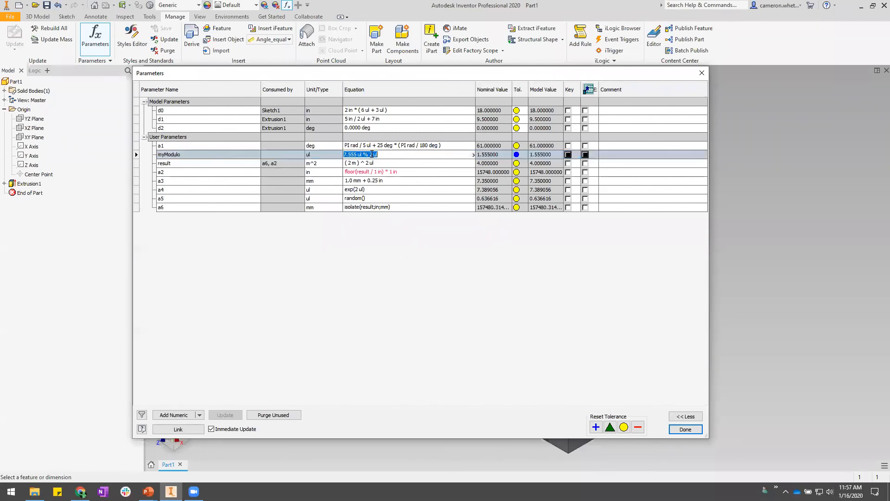
{"action": "double_click", "coordinate": [371, 154]}
{"action": "type", "text": "1"}
{"action": "key", "text": "Return"}
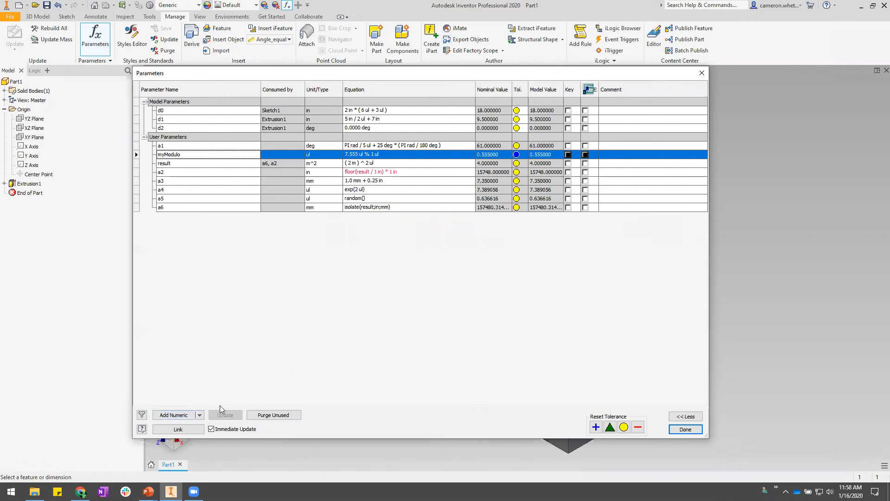
Add a numeric user parameter named inc and set its equation to 0.25 in
{"action": "left_click", "coordinate": [186, 416]}
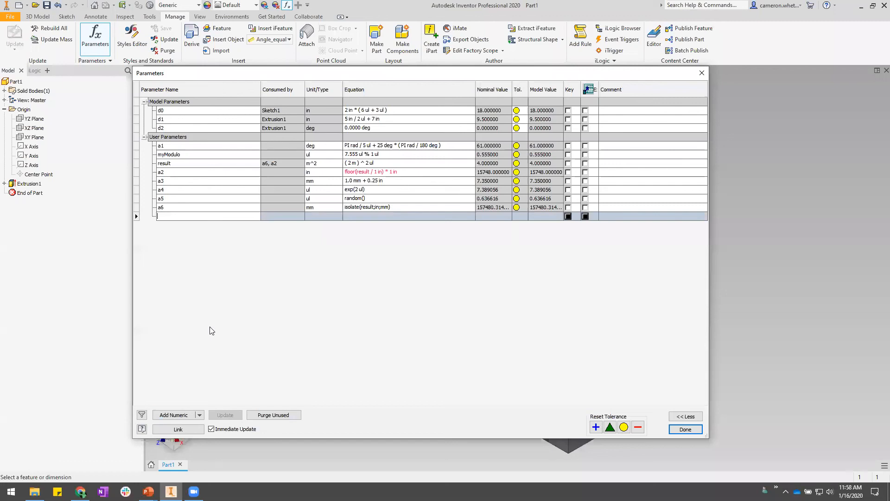
{"action": "type", "text": "inc"}
{"action": "key", "text": "Return"}
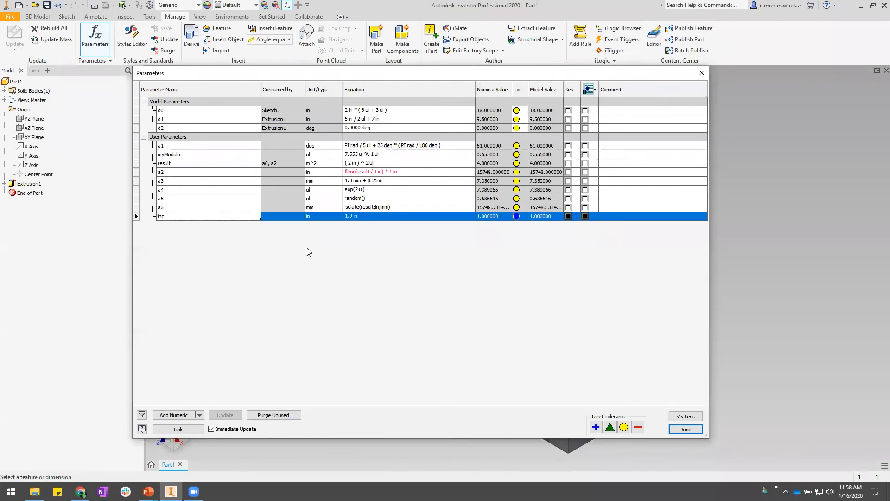
{"action": "left_click", "coordinate": [365, 218]}
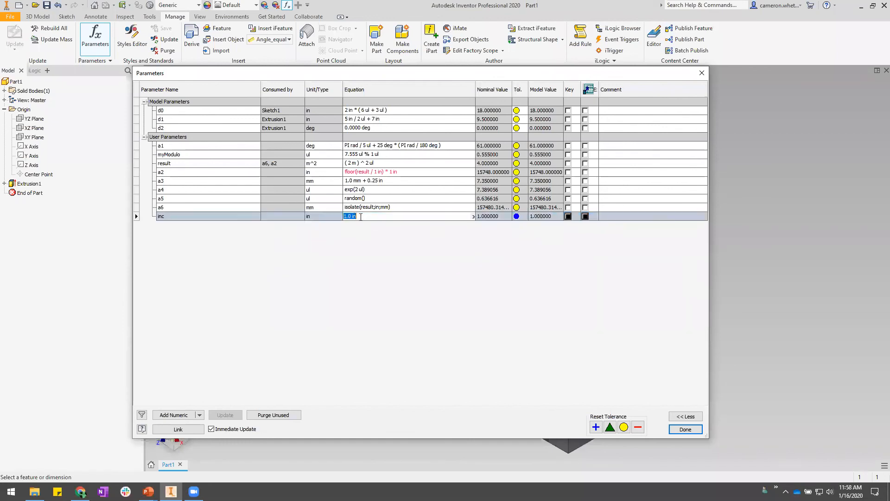
{"action": "type", "text": "0.25"}
{"action": "key", "text": "Return"}
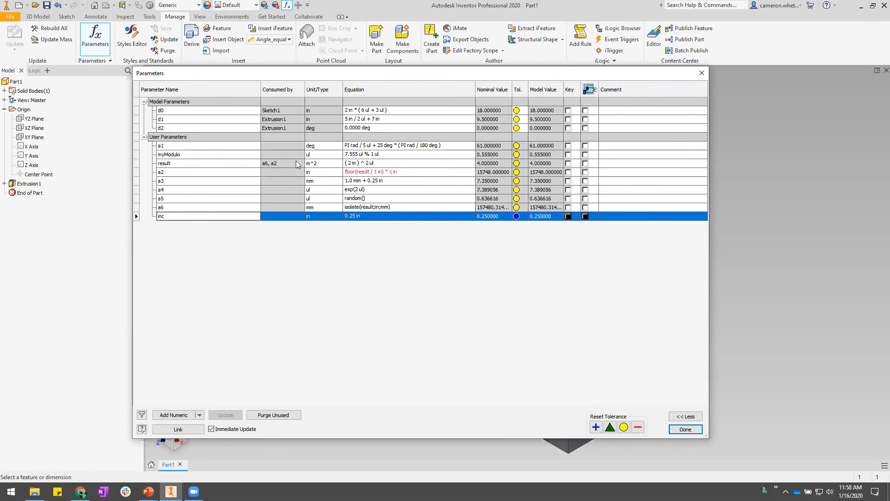
Replace result with a3 in a2's equation so it reads floor(a3 / 1 in) * 1 in
{"action": "left_click", "coordinate": [371, 167]}
{"action": "left_click", "coordinate": [368, 172]}
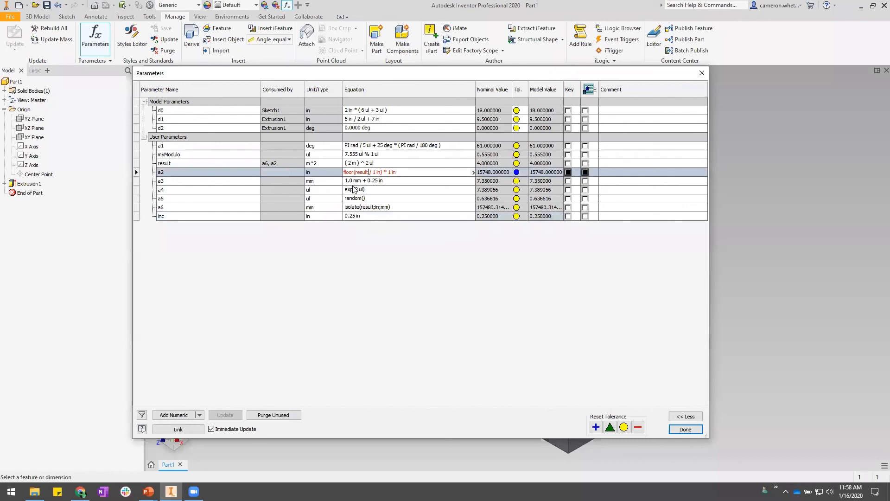
{"action": "left_click_drag", "start_coordinate": [355, 173], "coordinate": [367, 172]}
{"action": "type", "text": "a3"}
{"action": "key", "text": "Return"}
Change the unit type of user parameter a3 to in
{"action": "left_click", "coordinate": [330, 181]}
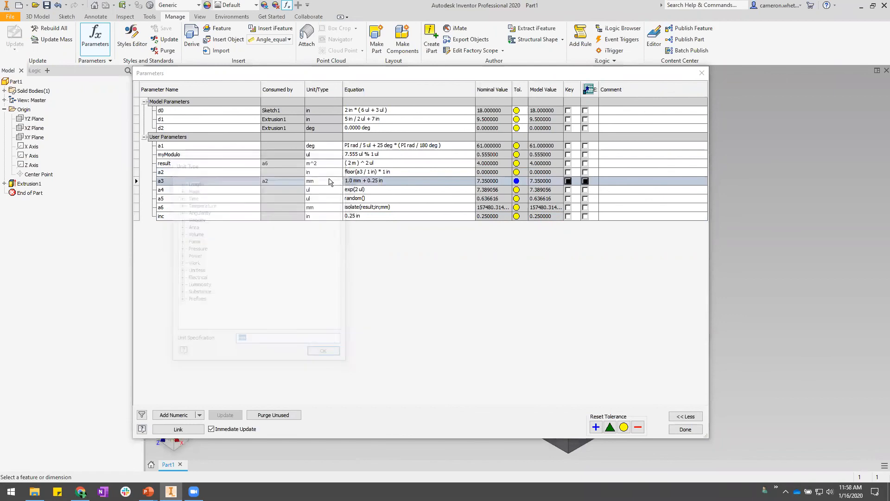
{"action": "key", "text": "Escape"}
{"action": "key", "text": "Escape"}
{"action": "key", "text": "Return"}
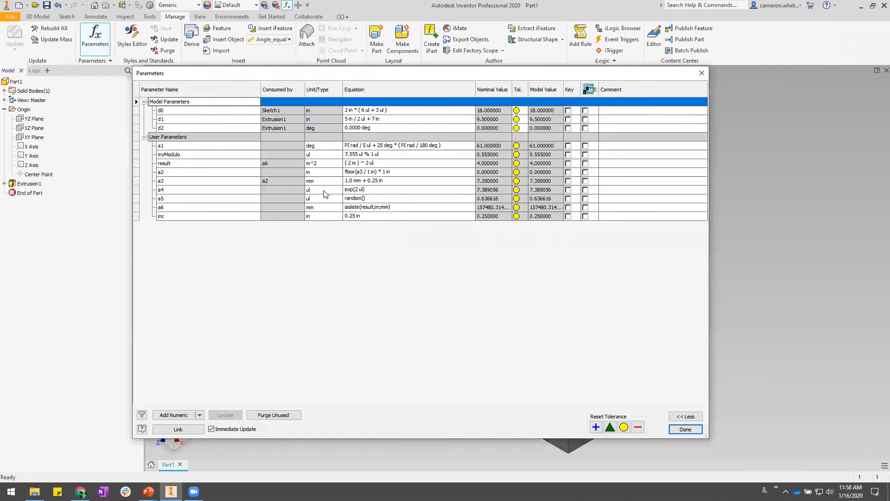
{"action": "left_click", "coordinate": [323, 181]}
{"action": "type", "text": "in"}
{"action": "key", "text": "Return"}
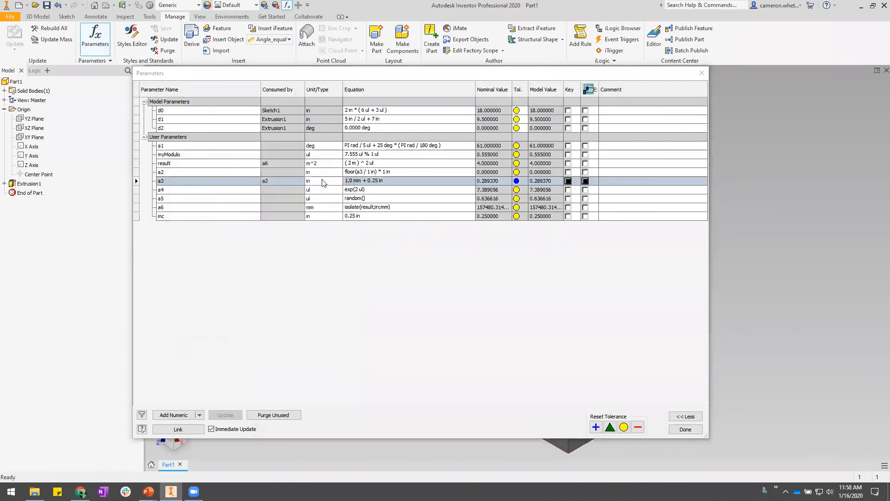
Replace both 1 in terms in a2's equation with inc, so it reads floor(a3 / inc) * inc
{"action": "left_click", "coordinate": [367, 172]}
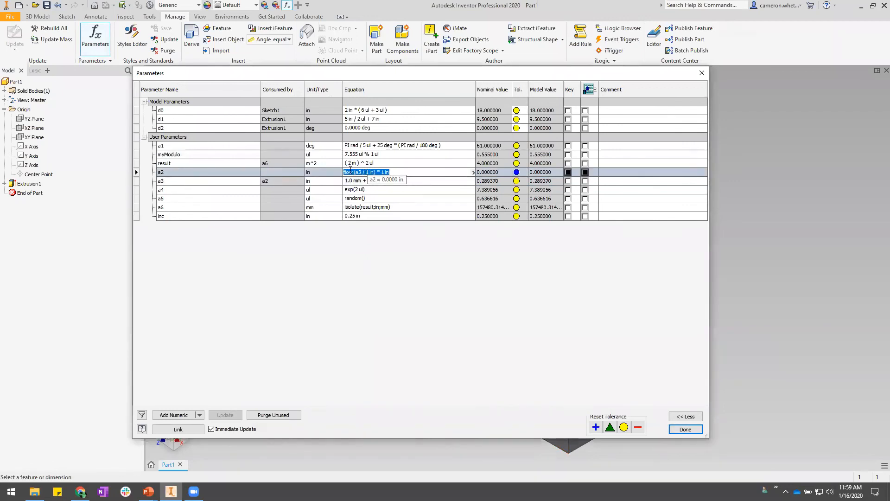
{"action": "double_click", "coordinate": [358, 172]}
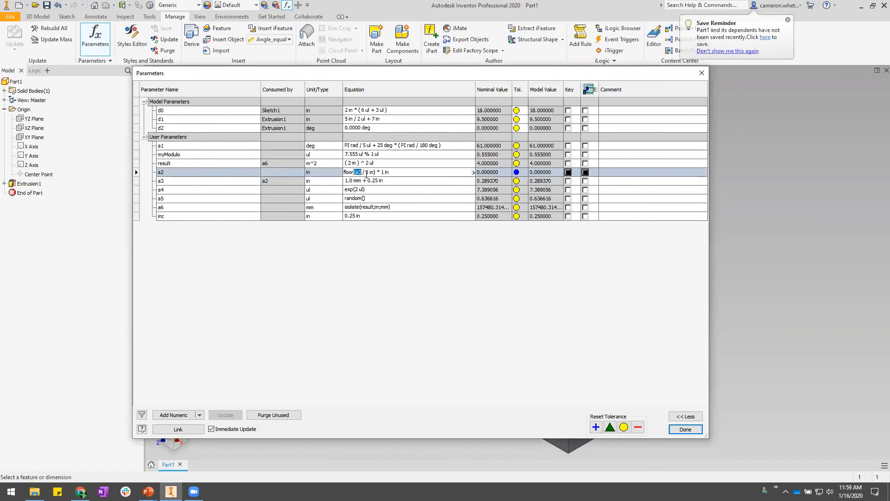
{"action": "left_click_drag", "start_coordinate": [365, 173], "coordinate": [374, 173]}
{"action": "type", "text": "inc"}
{"action": "left_click_drag", "start_coordinate": [380, 172], "coordinate": [404, 174]}
{"action": "type", "text": "inc"}
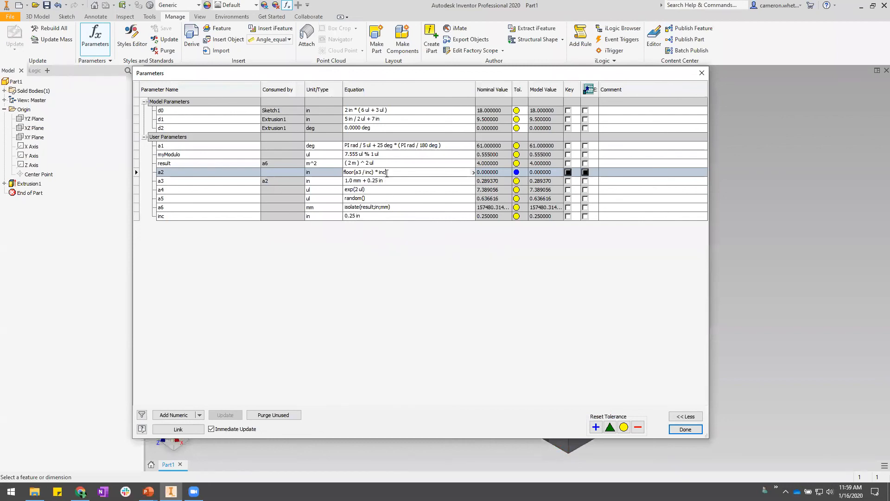
{"action": "key", "text": "Return"}
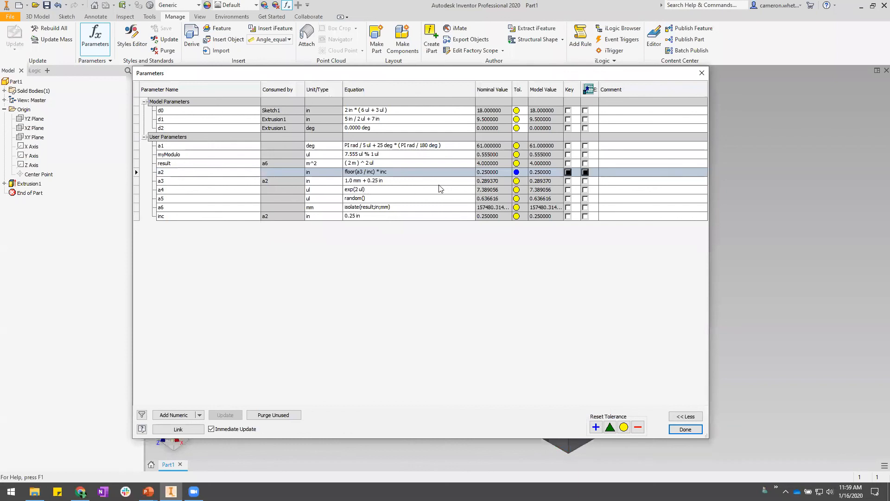
Set the equation of user parameter inc to 0.125 in
{"action": "left_click", "coordinate": [349, 216]}
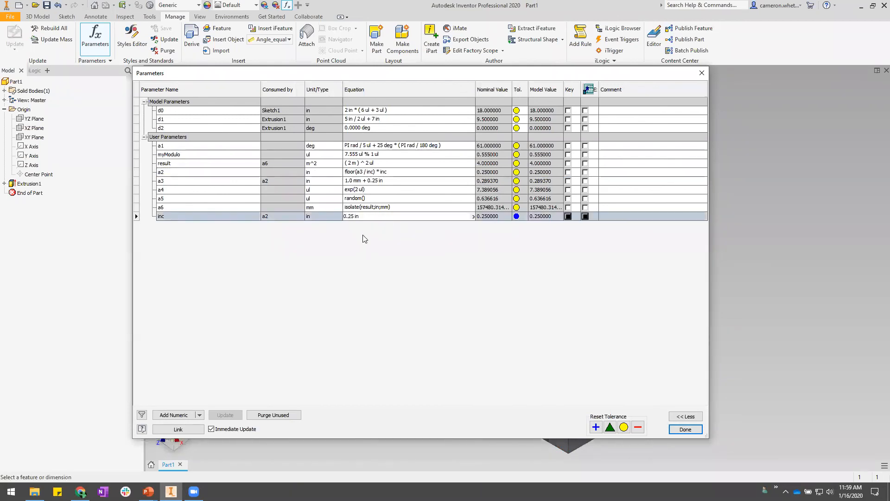
{"action": "type", "text": "1"}
{"action": "key", "text": "Return"}
{"action": "left_click", "coordinate": [363, 218]}
Set the equation of user parameter a3 to 0.22 in, and inspect the floor formula in a2's equation
{"action": "left_click", "coordinate": [378, 182]}
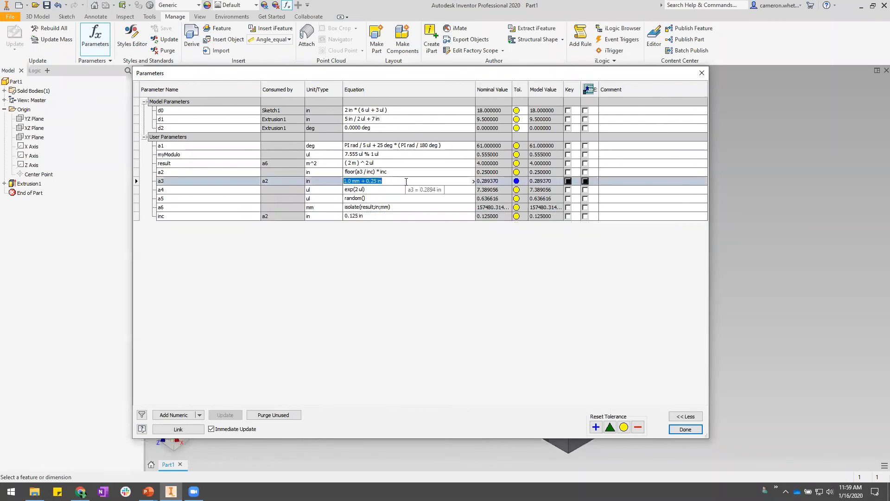
{"action": "type", "text": "0.22"}
{"action": "key", "text": "Return"}
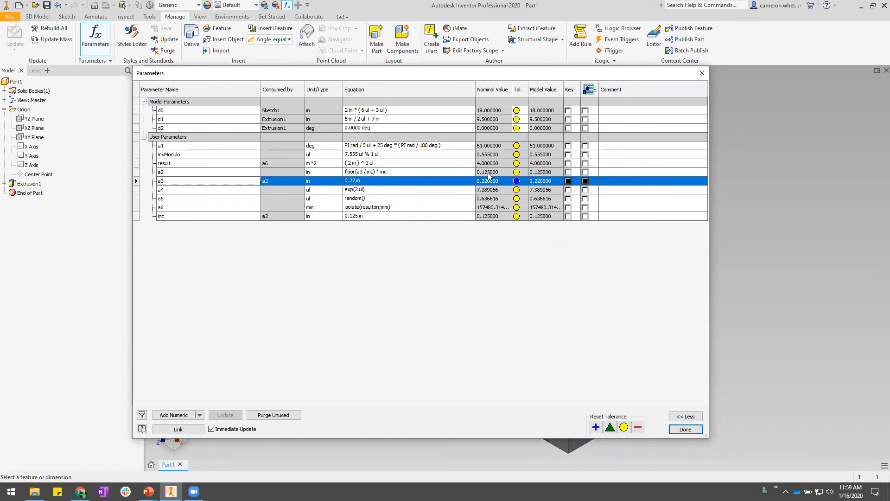
{"action": "left_click", "coordinate": [404, 172]}
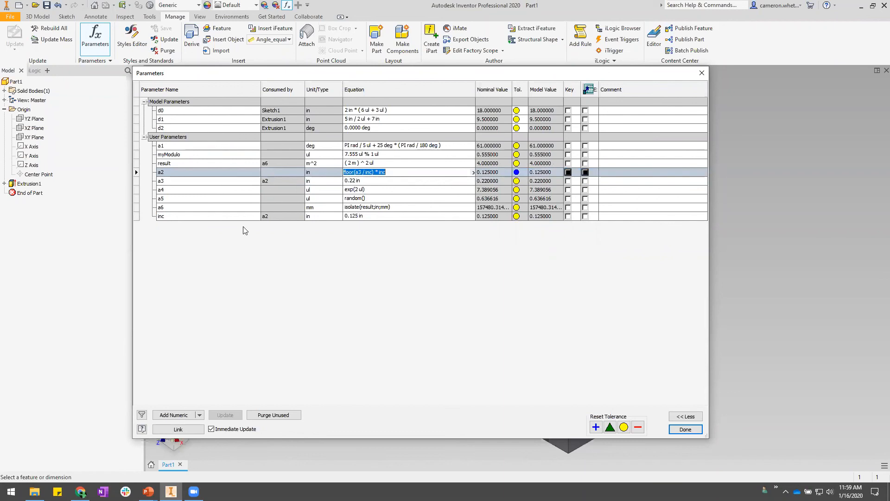
{"action": "left_click", "coordinate": [354, 172]}
{"action": "left_click", "coordinate": [389, 173]}
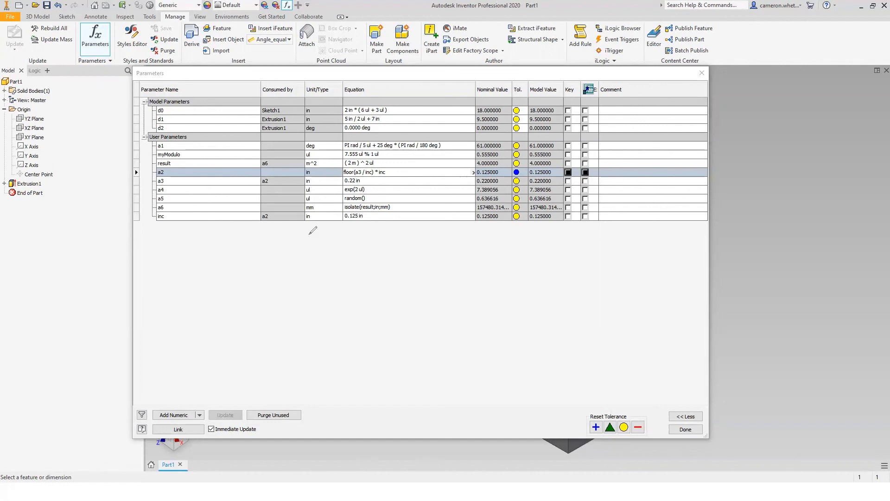
Annotate the empty area below the parameter rows with two vertical lines, a rising diagonal between them, and a horizontal span marker beneath
{"action": "left_click_drag", "start_coordinate": [309, 235], "coordinate": [313, 347]}
{"action": "left_click_drag", "start_coordinate": [422, 232], "coordinate": [428, 358]}
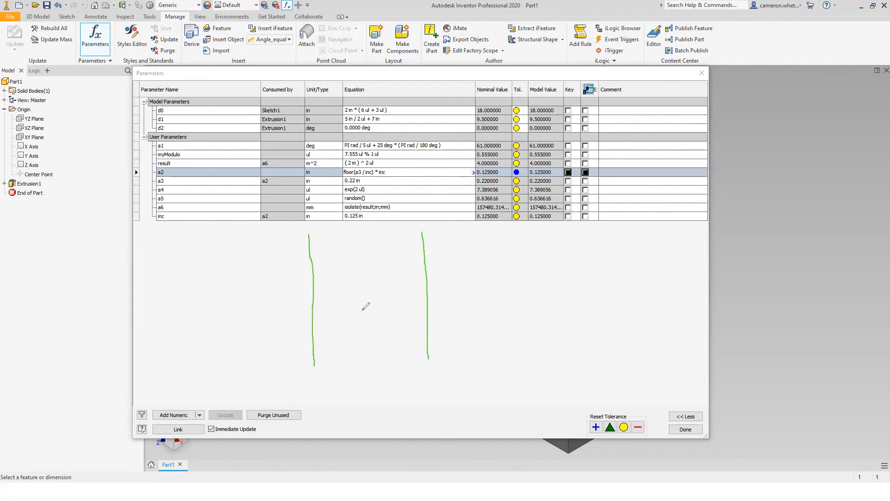
{"action": "left_click_drag", "start_coordinate": [315, 331], "coordinate": [423, 258]}
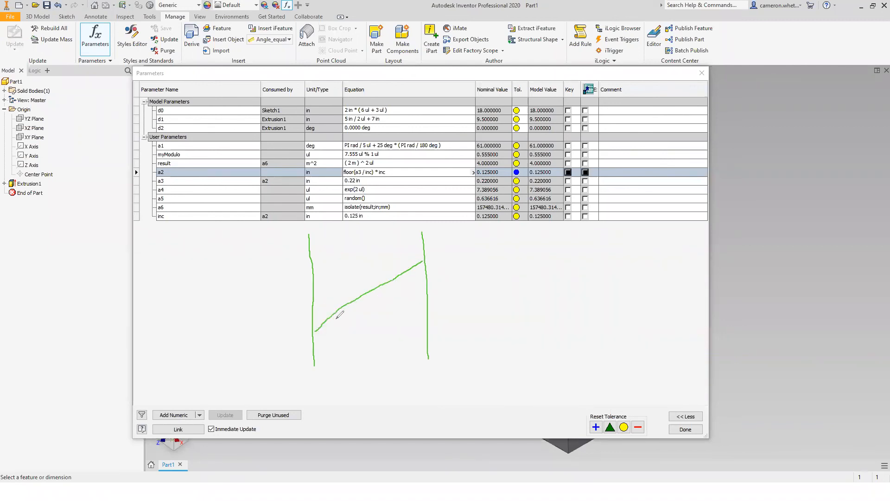
{"action": "left_click_drag", "start_coordinate": [315, 373], "coordinate": [315, 378]}
{"action": "left_click_drag", "start_coordinate": [428, 366], "coordinate": [428, 381]}
{"action": "left_click_drag", "start_coordinate": [319, 378], "coordinate": [429, 372]}
Add crossing ticks at the diagonal's ends, a horizontal line from its lower end, and a vertical height marker beside the sketch
{"action": "left_click_drag", "start_coordinate": [417, 253], "coordinate": [436, 279]}
{"action": "mouse_move", "coordinate": [302, 313]}
{"action": "left_mouse_down"}
{"action": "mouse_move", "coordinate": [326, 347]}
{"action": "mouse_move", "coordinate": [319, 331]}
{"action": "mouse_move", "coordinate": [426, 327]}
{"action": "left_mouse_up"}
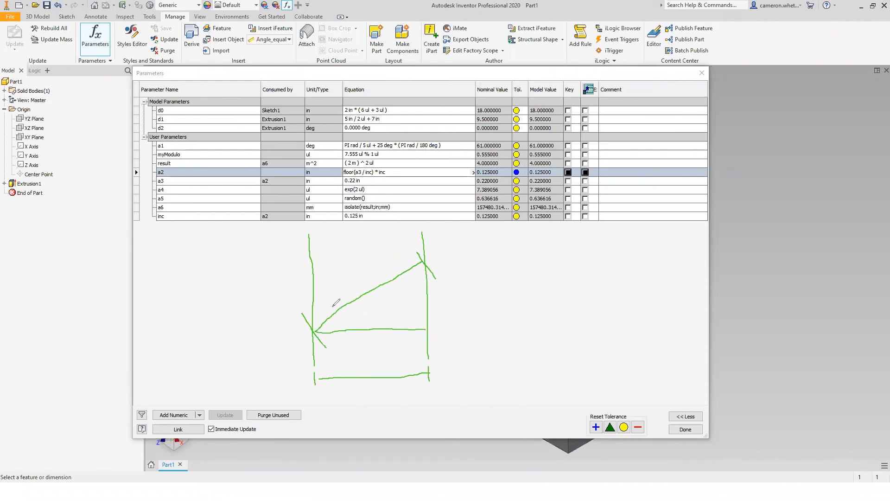
{"action": "left_click_drag", "start_coordinate": [438, 263], "coordinate": [464, 261]}
{"action": "left_click_drag", "start_coordinate": [440, 326], "coordinate": [463, 327]}
{"action": "left_click_drag", "start_coordinate": [452, 263], "coordinate": [453, 322]}
Retrace the diagonal and draw a second, parallel diagonal just below it, with a short vertical stroke at the upper end
{"action": "left_click_drag", "start_coordinate": [421, 257], "coordinate": [312, 326]}
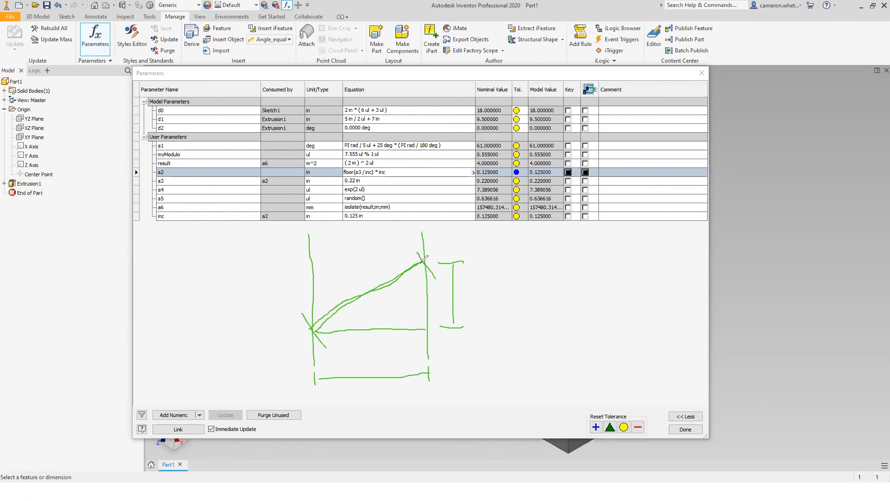
{"action": "left_click_drag", "start_coordinate": [422, 259], "coordinate": [420, 283]}
{"action": "mouse_move", "coordinate": [314, 343]}
{"action": "left_mouse_down"}
{"action": "mouse_move", "coordinate": [427, 272]}
{"action": "mouse_move", "coordinate": [421, 283]}
{"action": "left_mouse_up"}
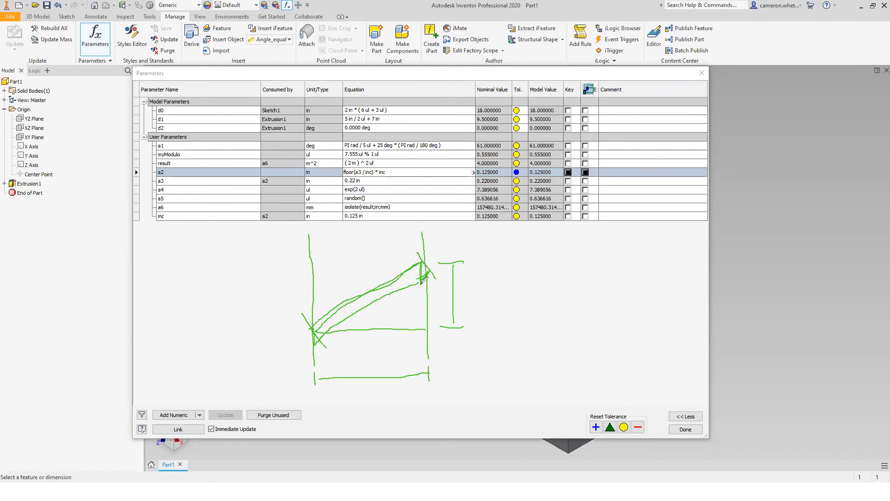